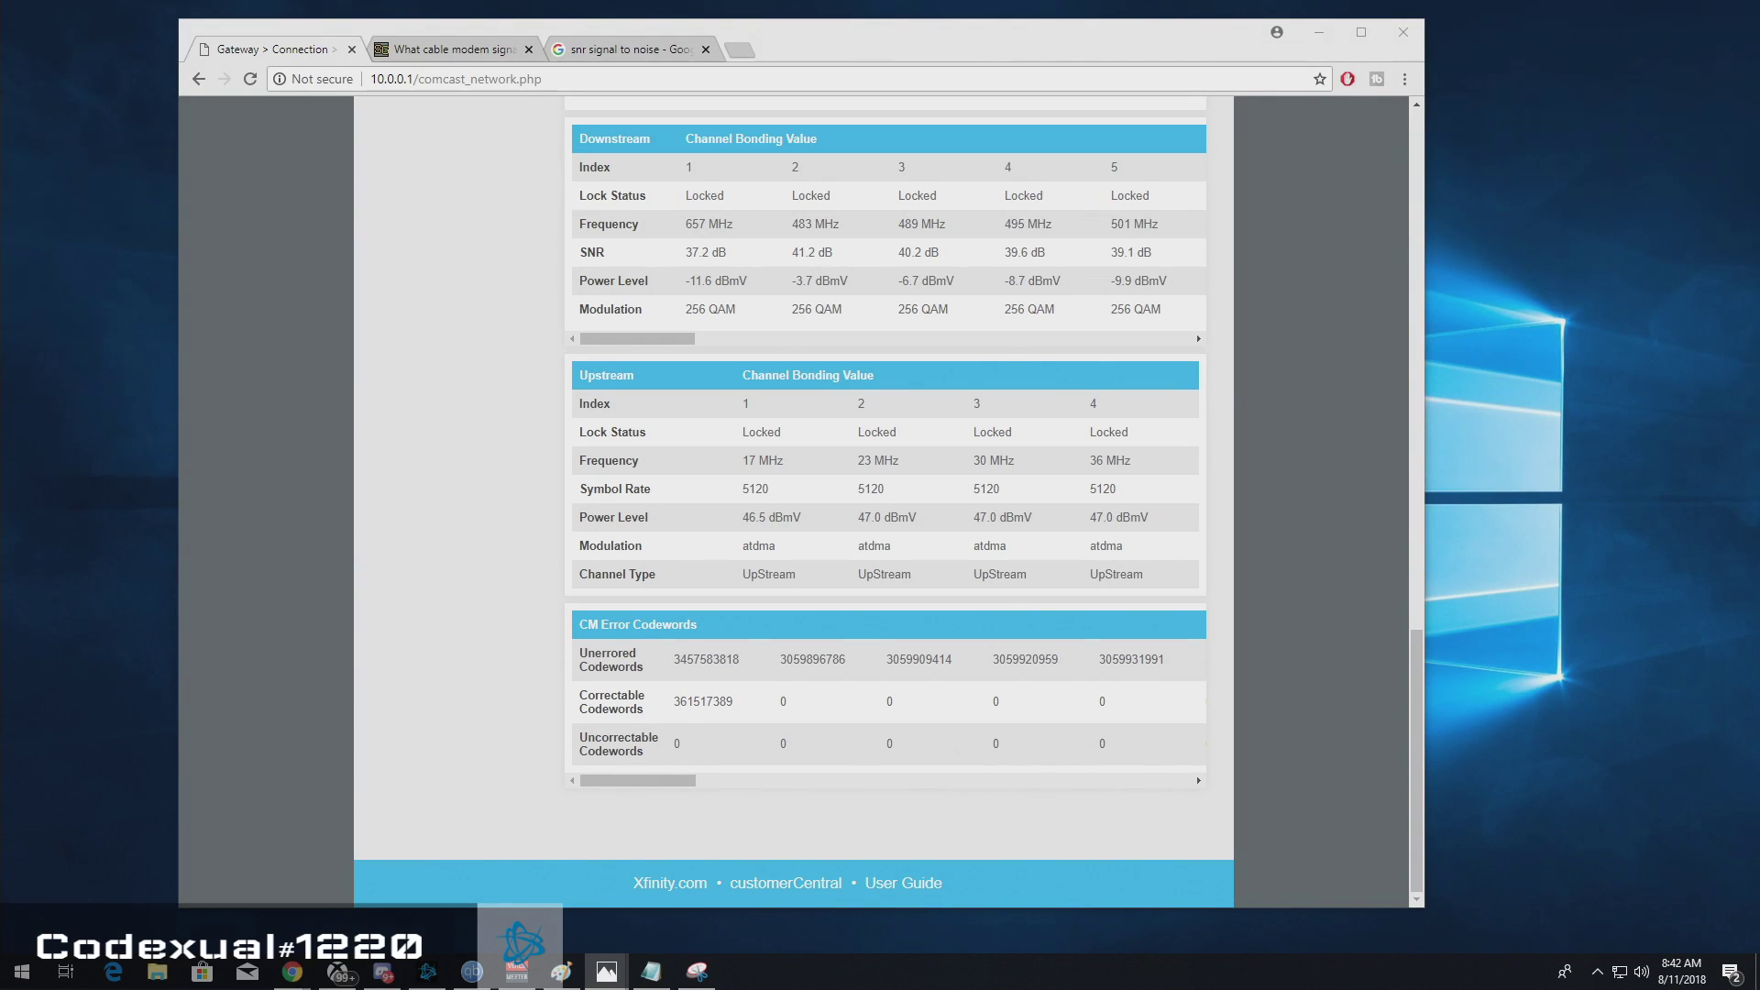
Step: Drag the Photos window showing Untitled.png, the modem-to-central-office diagram, over the gateway page
drag(1759, 266, 607, 110)
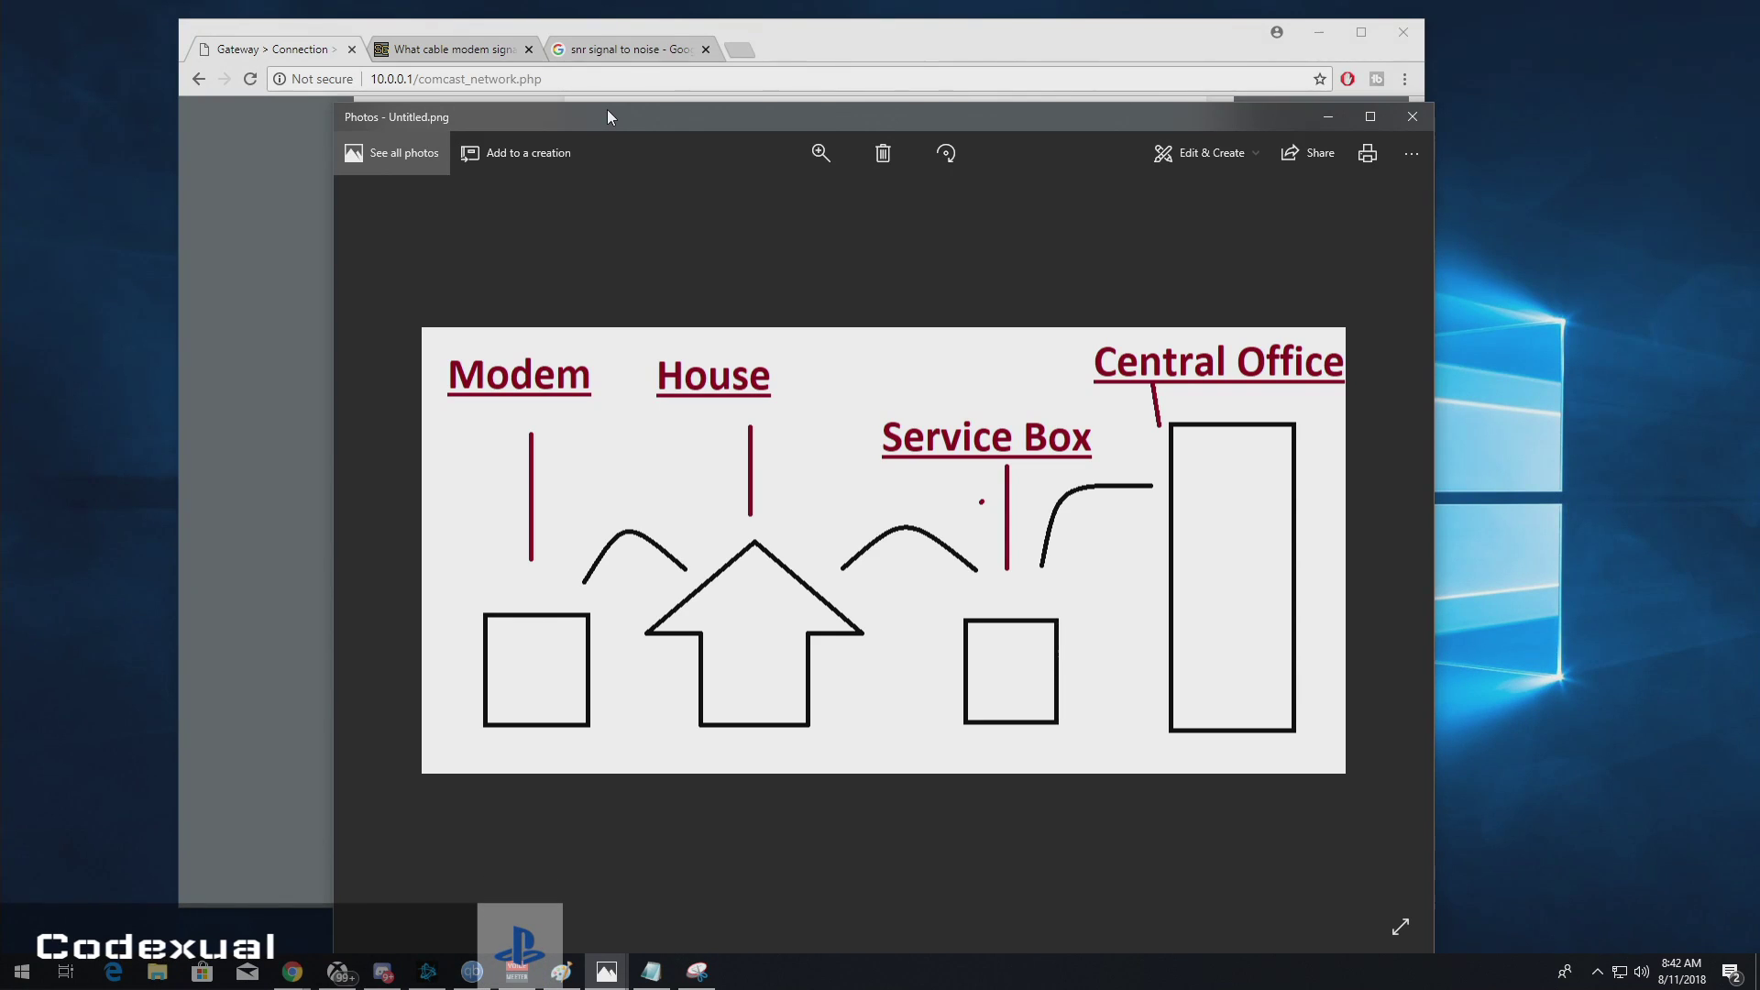
double_click(588, 126)
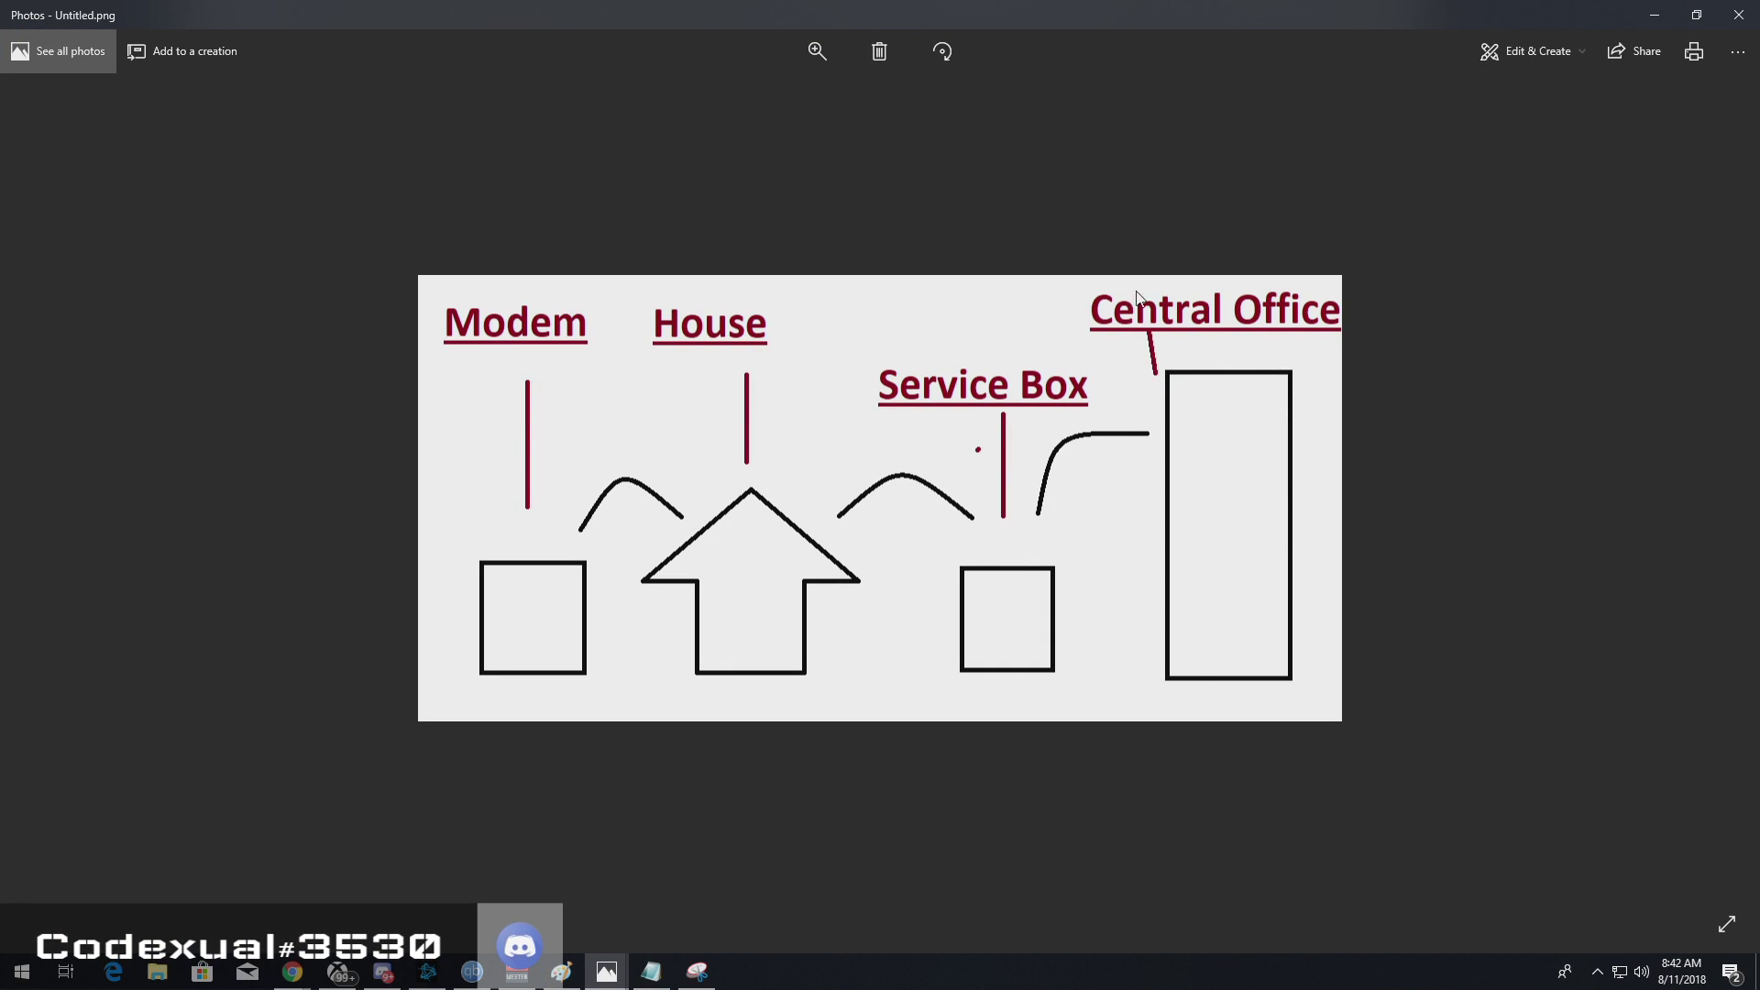
click(814, 51)
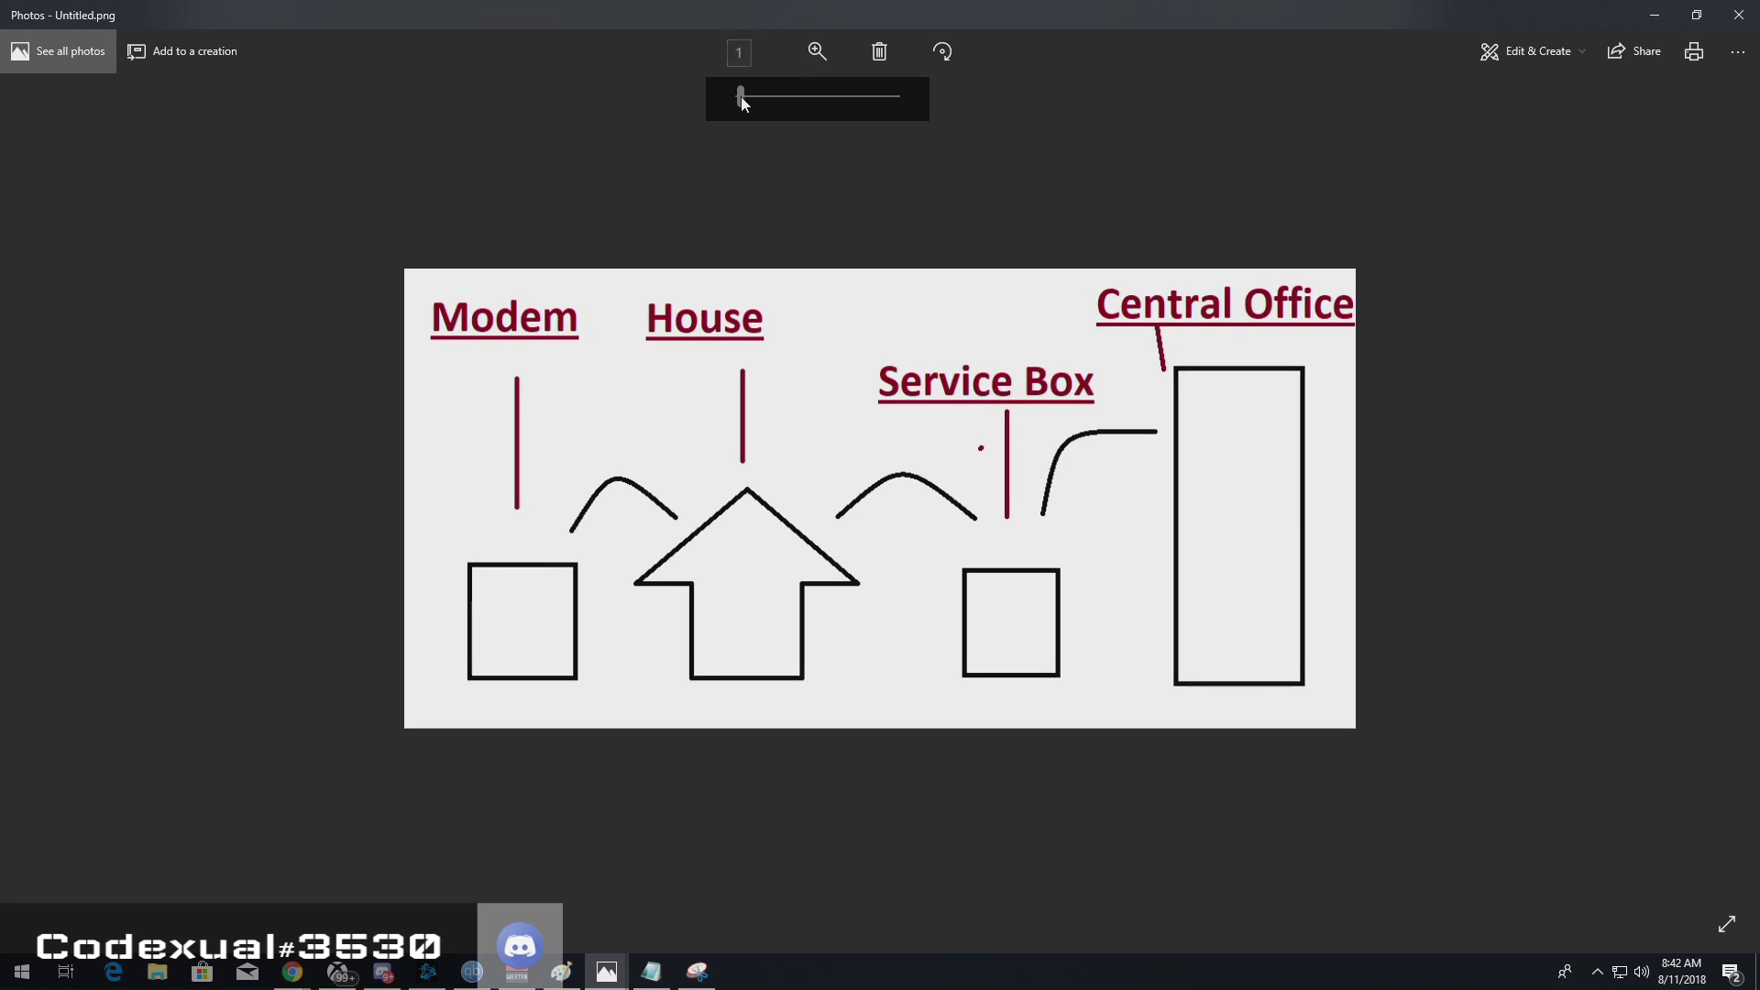
drag(740, 97, 767, 99)
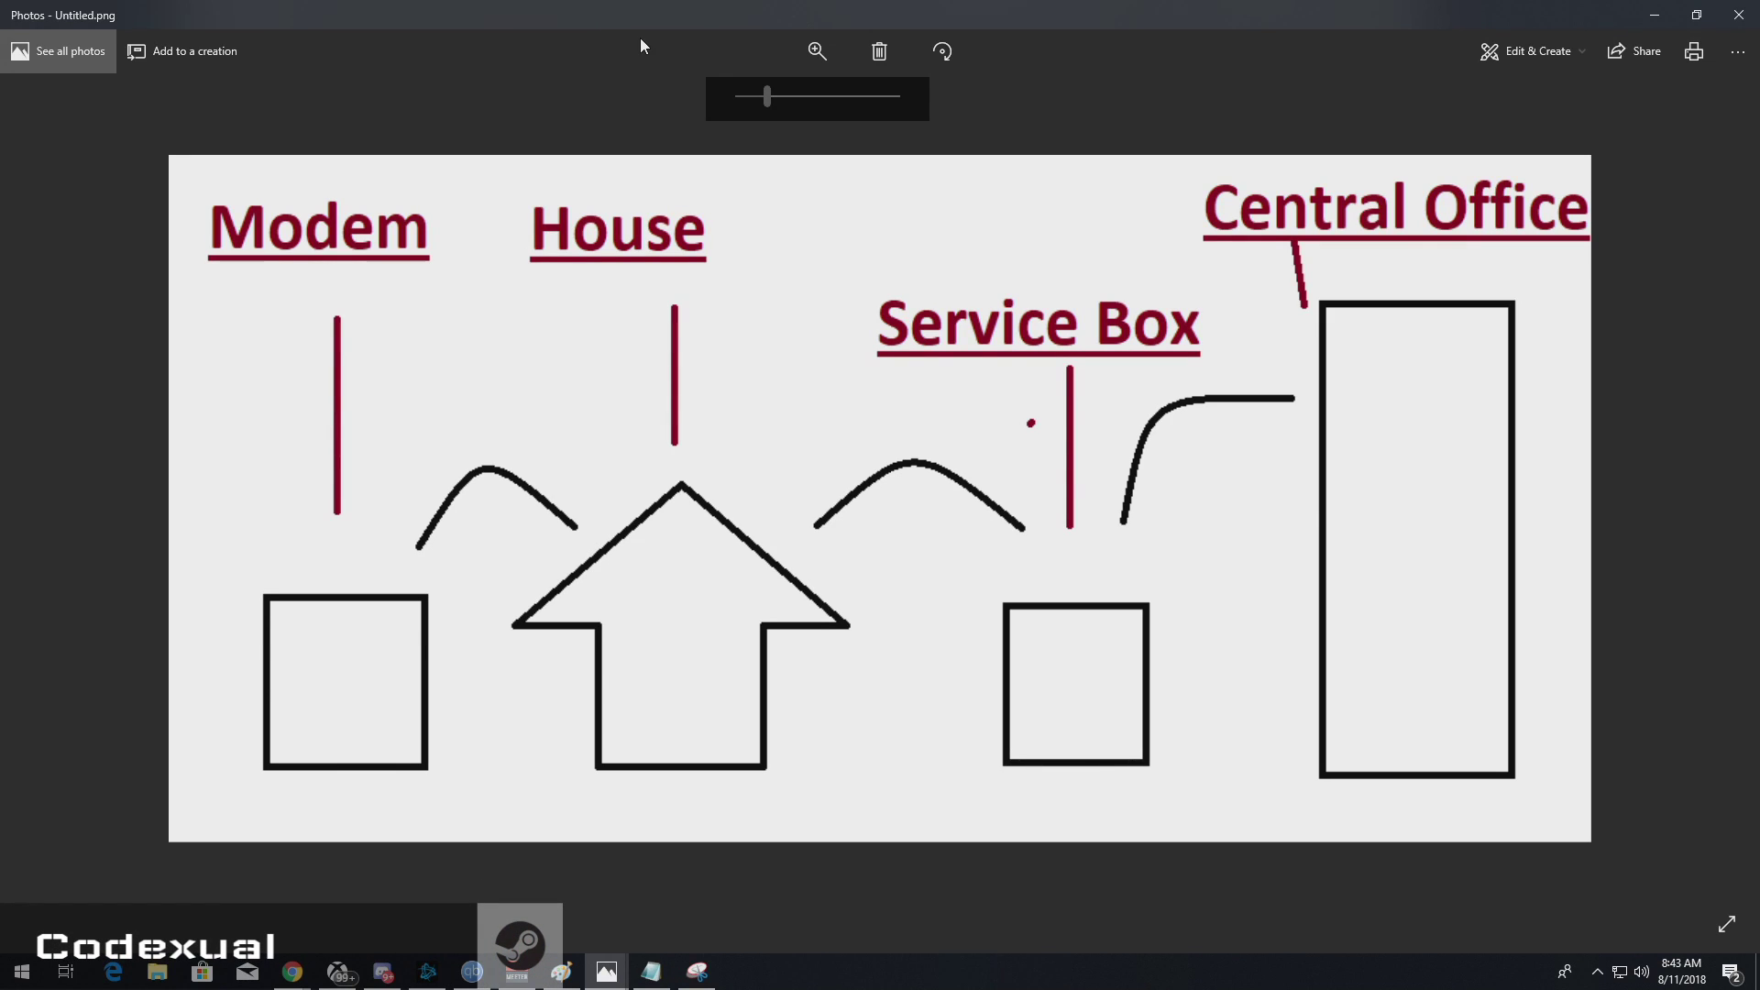
drag(689, 8, 642, 189)
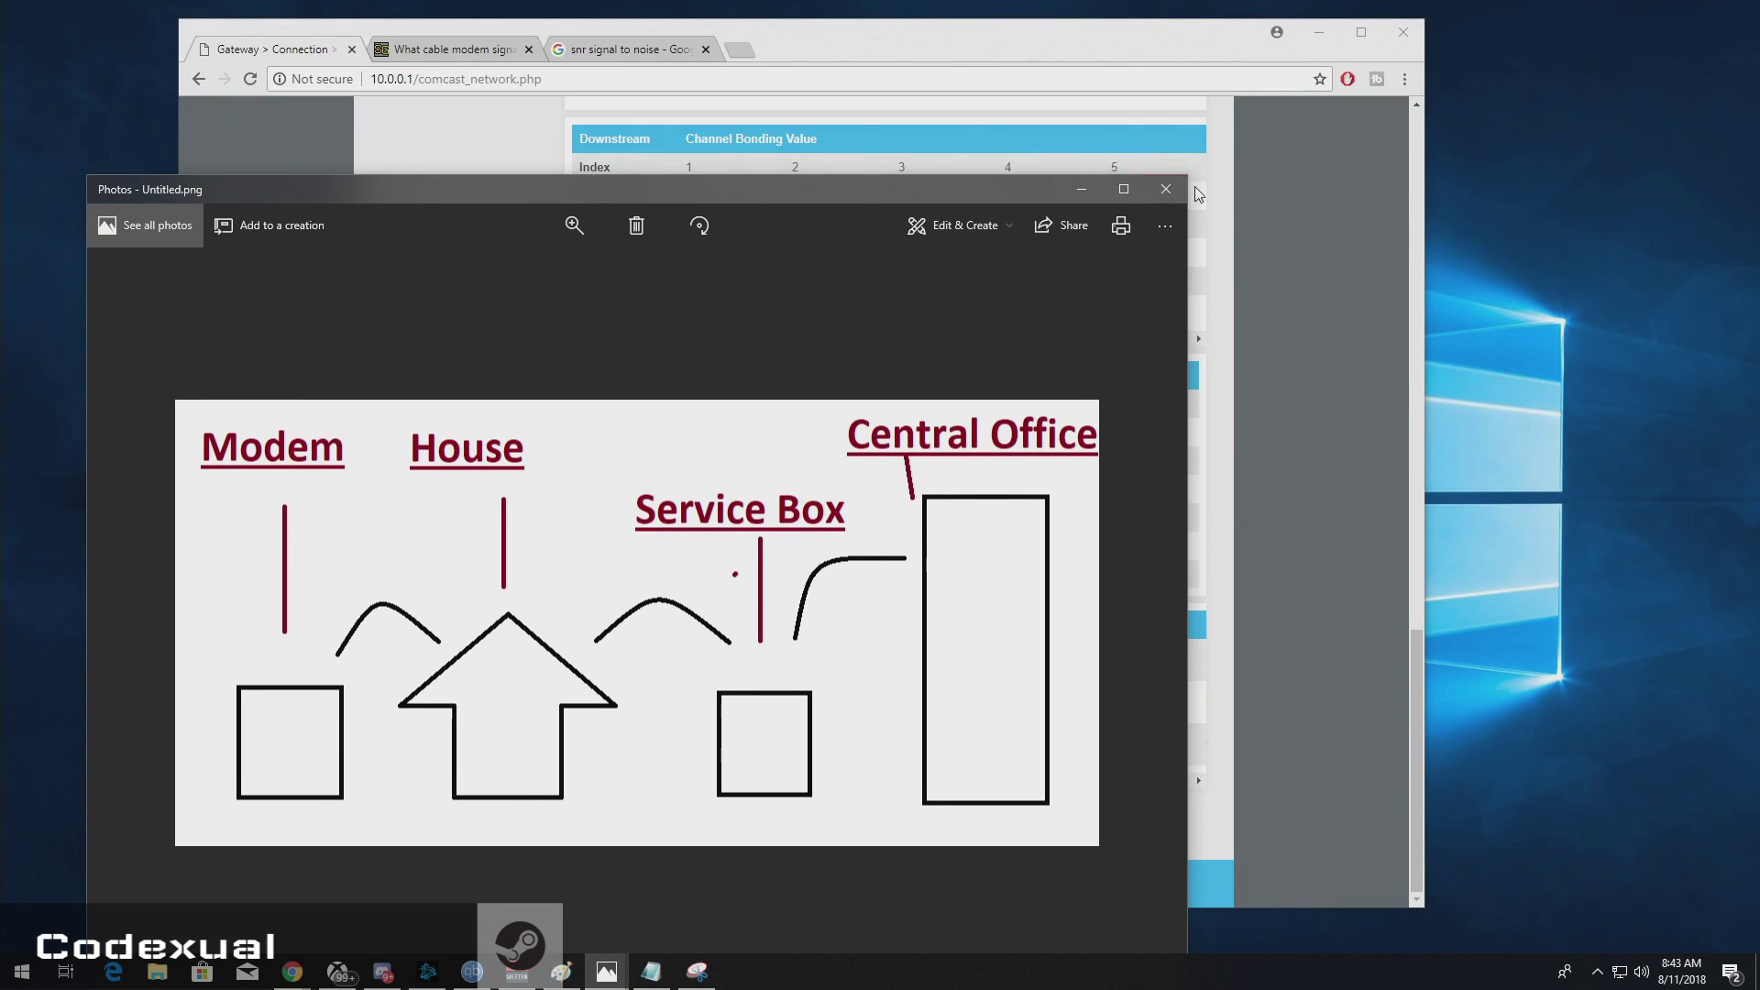
Step: Highlight Wikipedia's signal-to-noise ratio definition in the 'snr signal to noise' Google results
click(1073, 192)
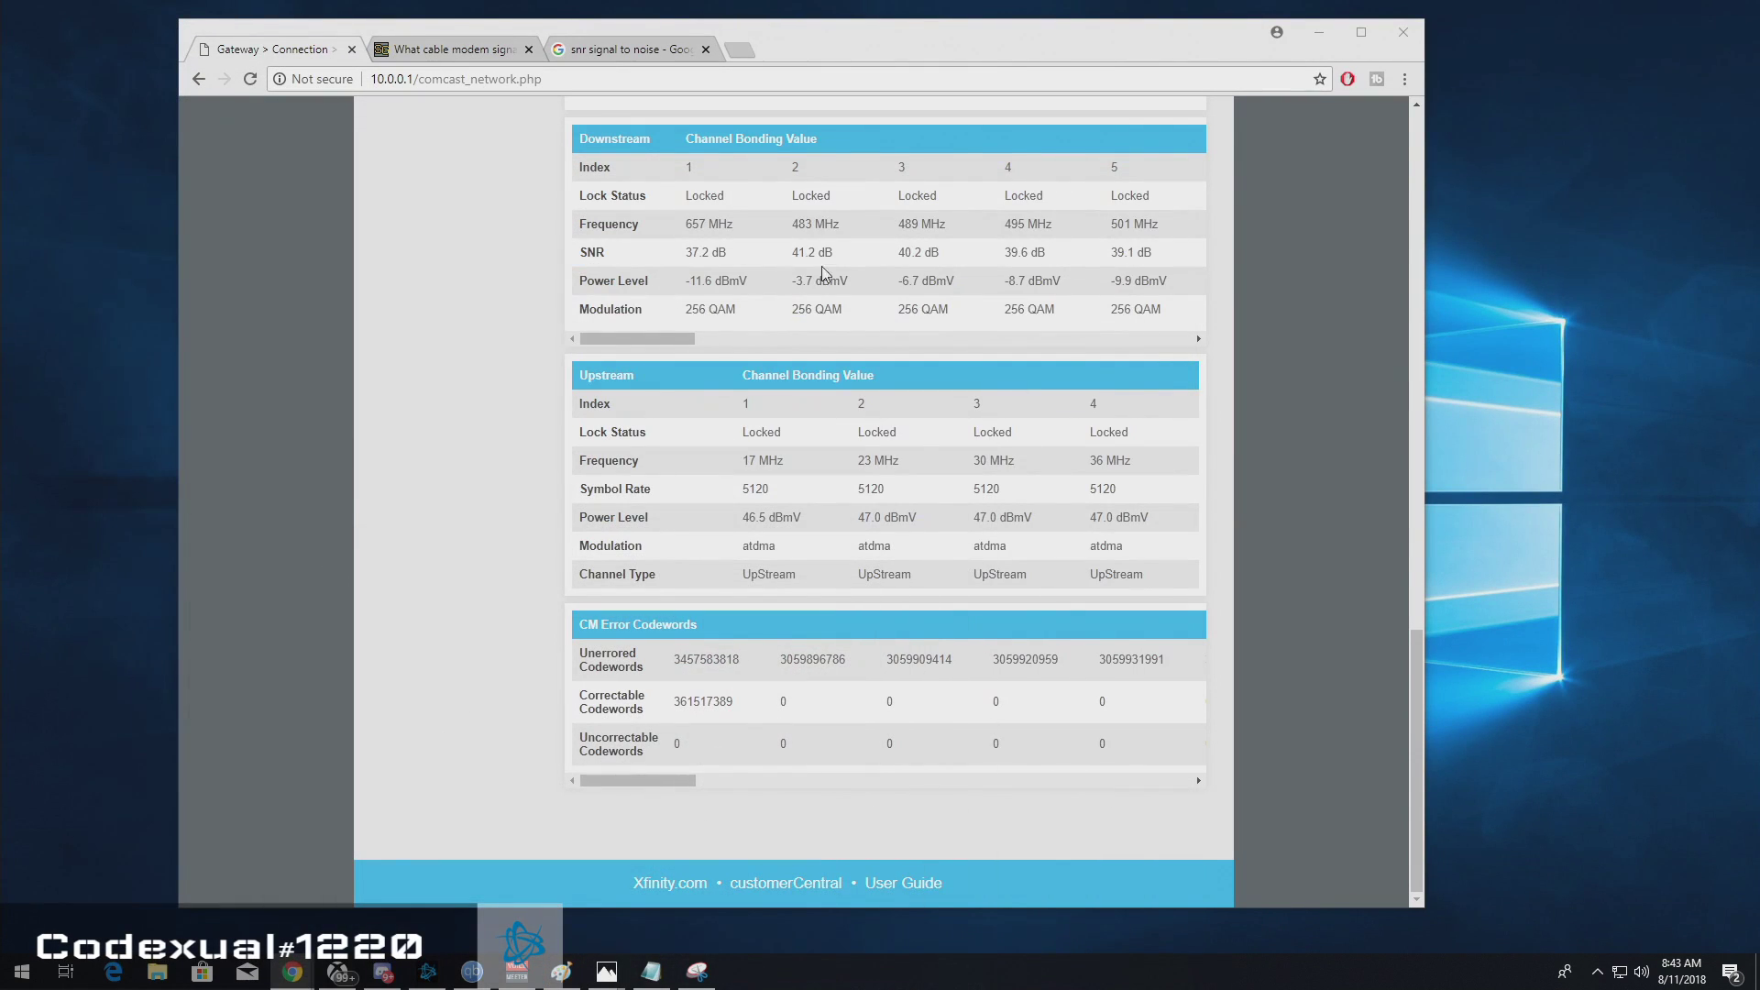
click(579, 49)
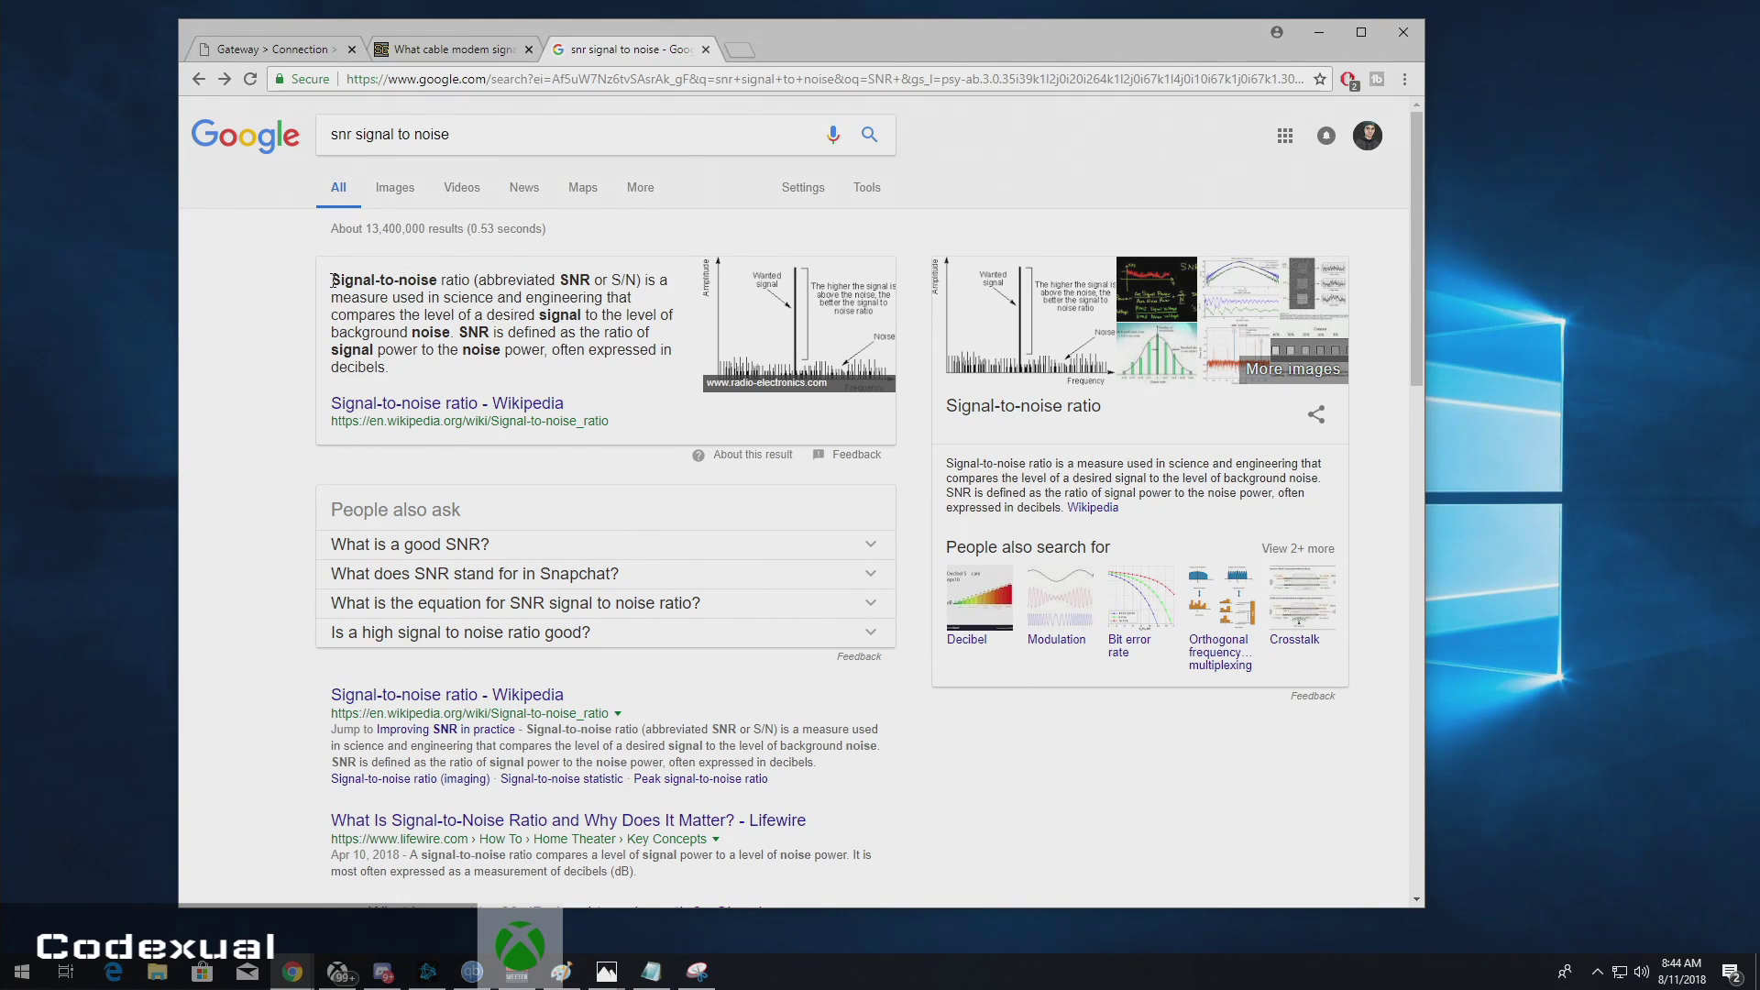
drag(331, 280, 546, 366)
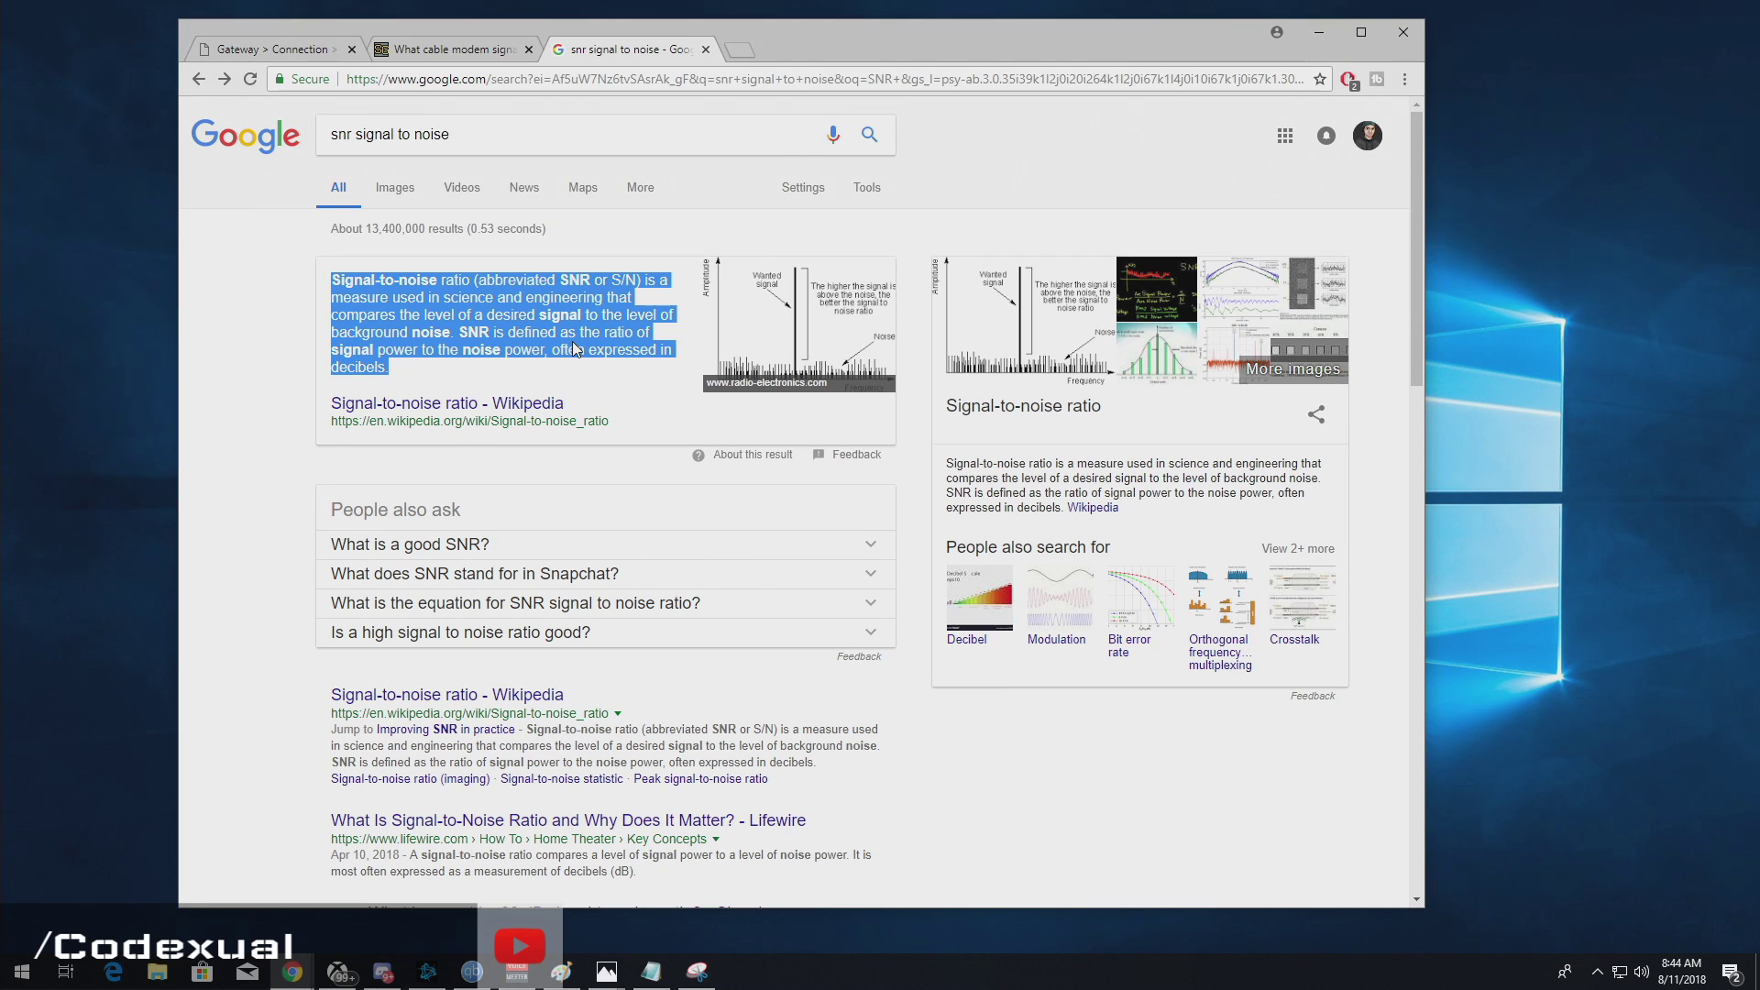
Step: Highlight SpeedGuide's -15dbmV to +15dbmV downstream power range, then go back to the gateway page
click(464, 51)
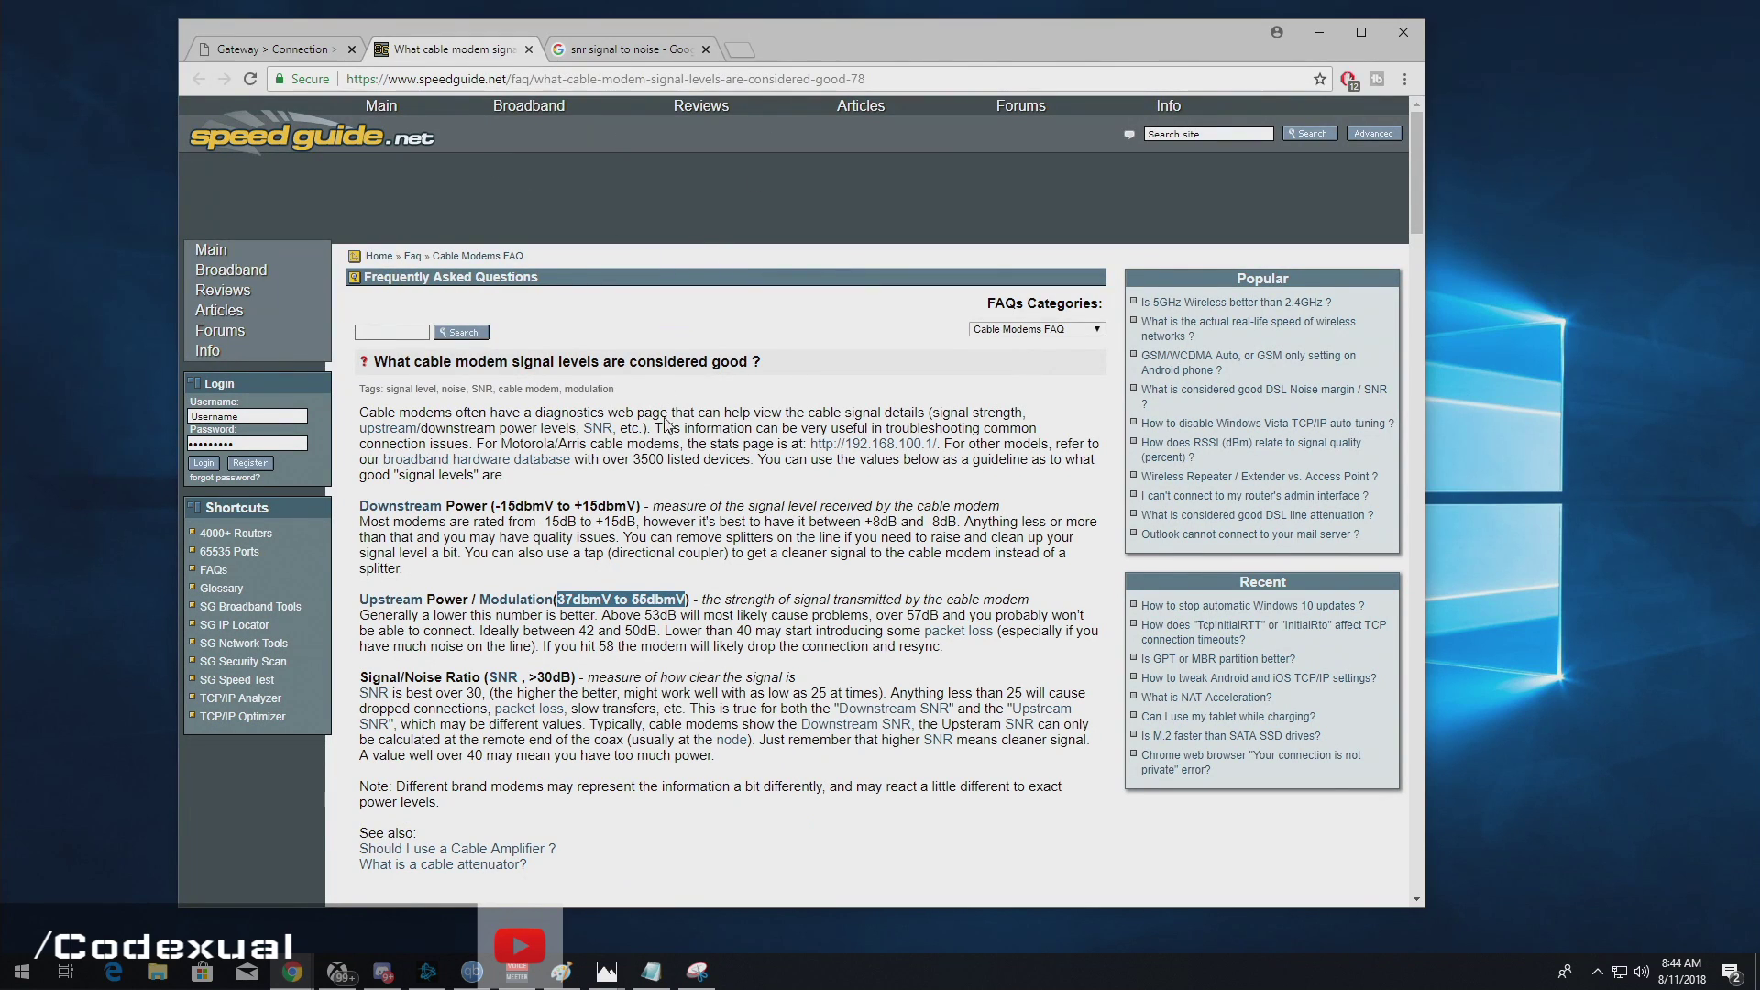
click(362, 513)
drag(360, 510, 498, 510)
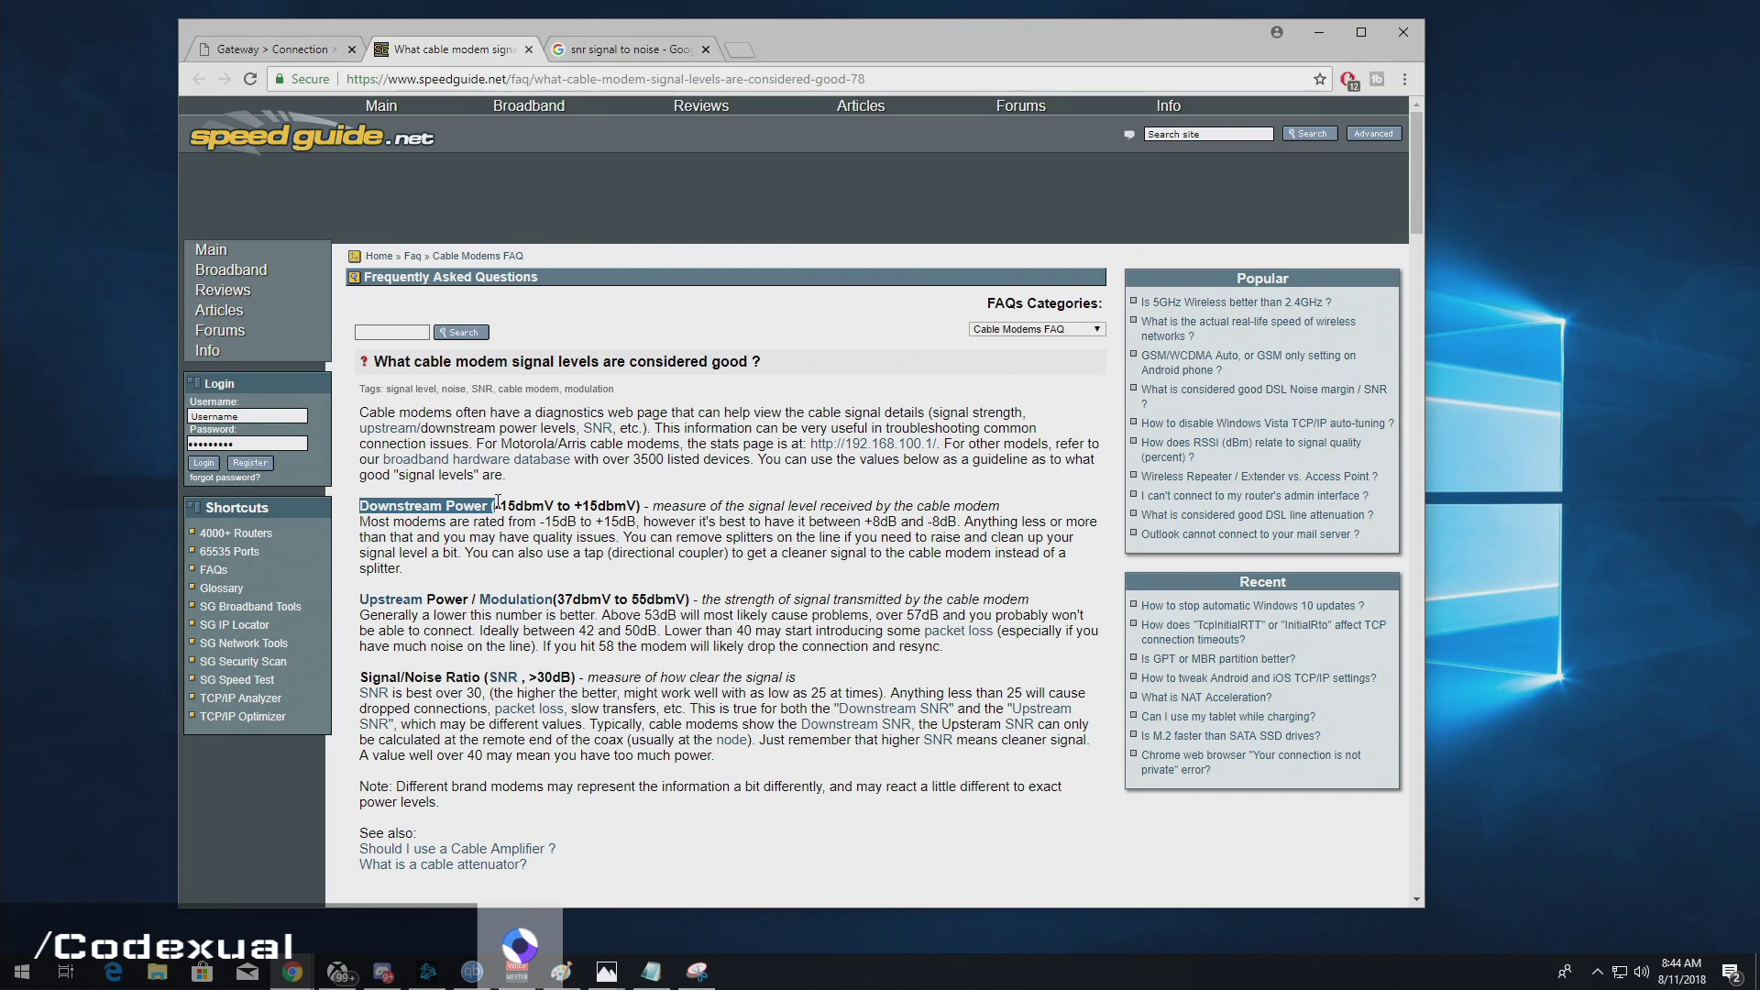
drag(498, 502, 516, 502)
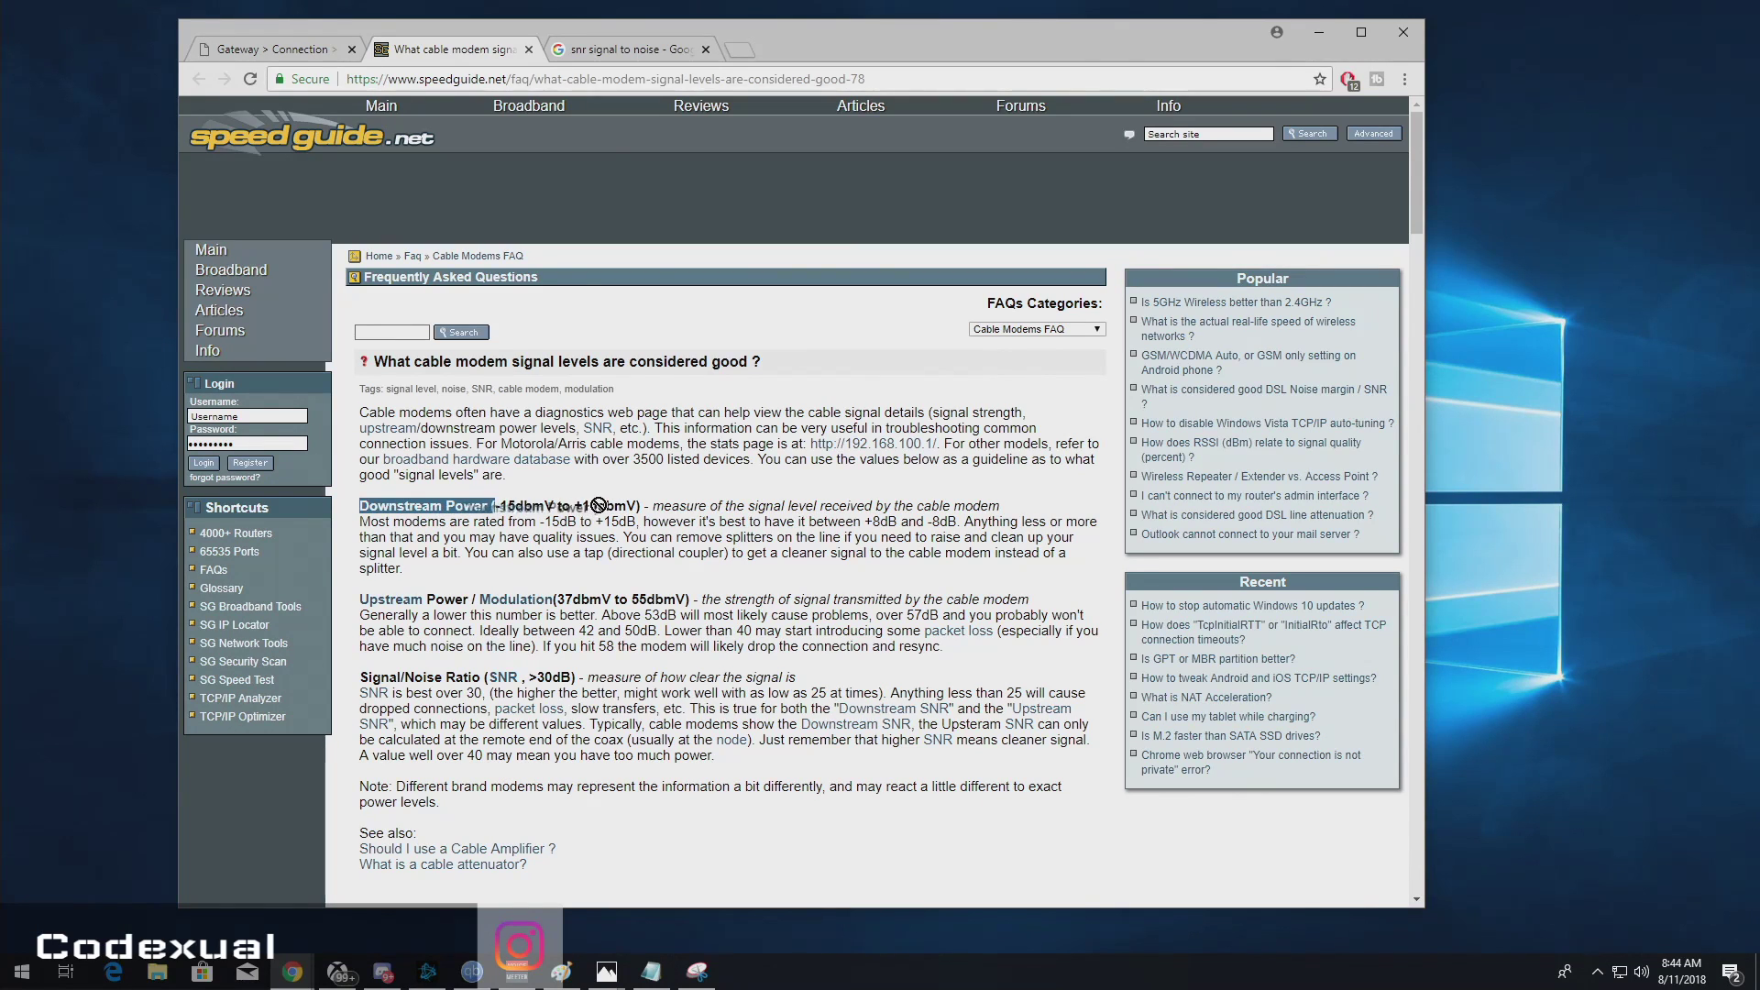
click(637, 502)
drag(637, 502, 498, 502)
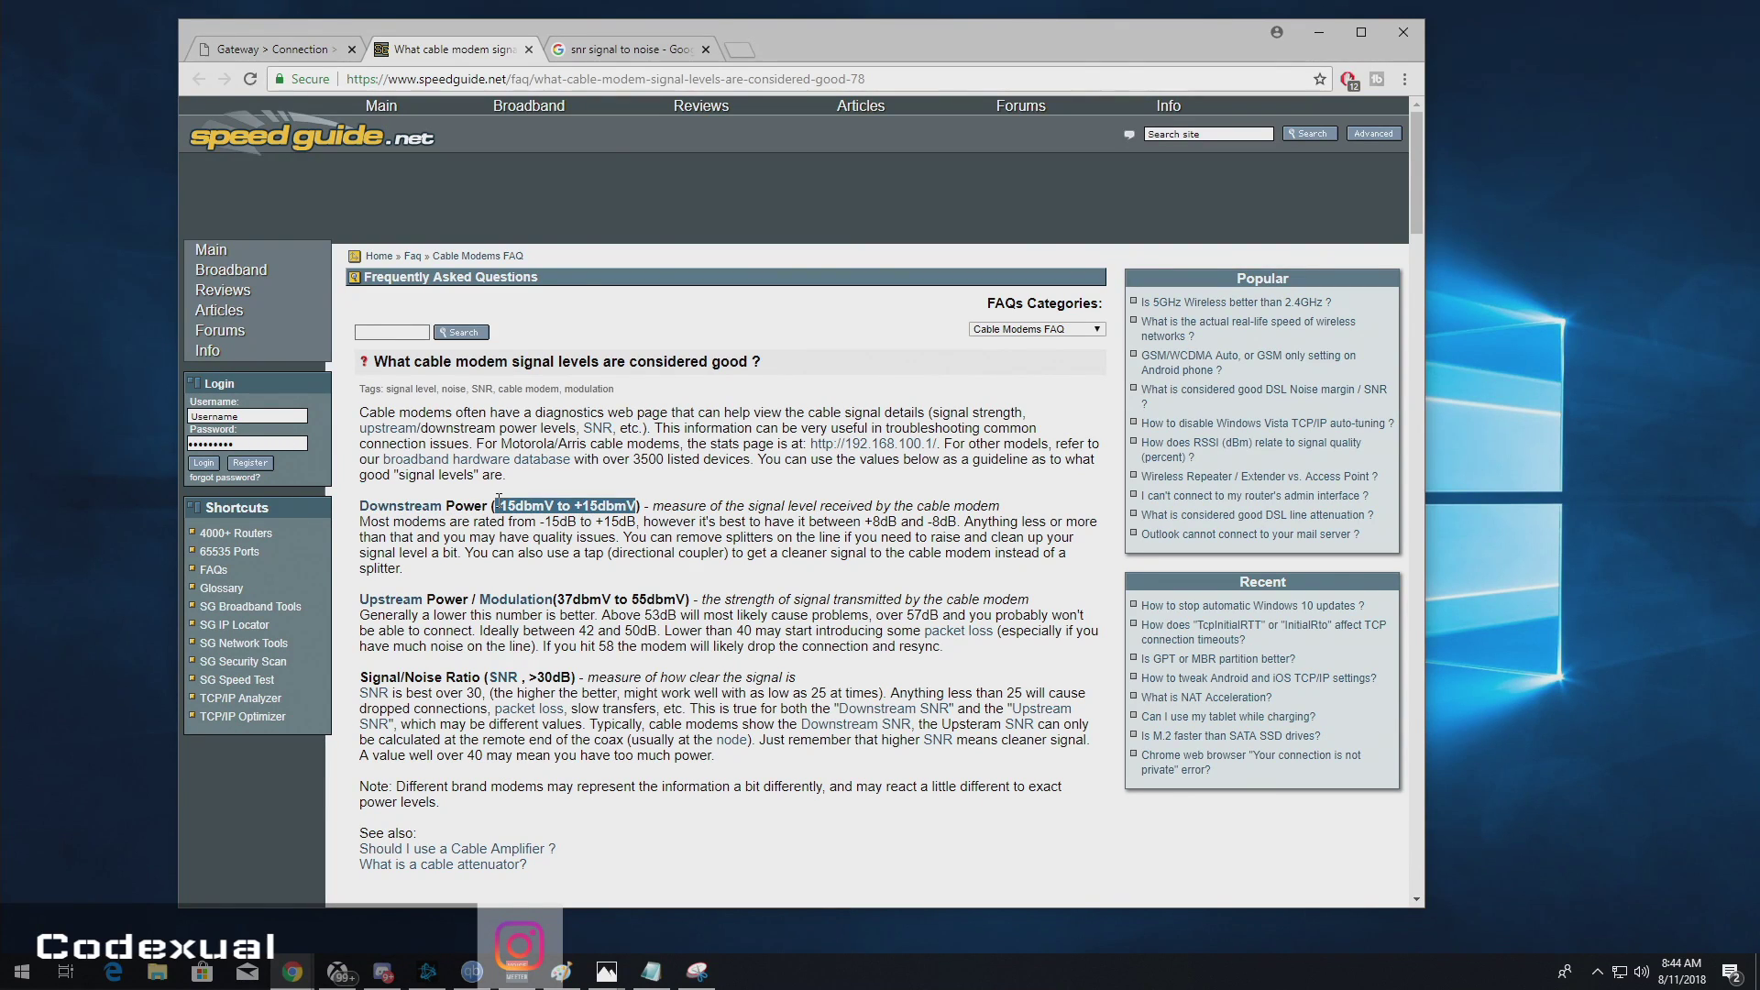
click(272, 55)
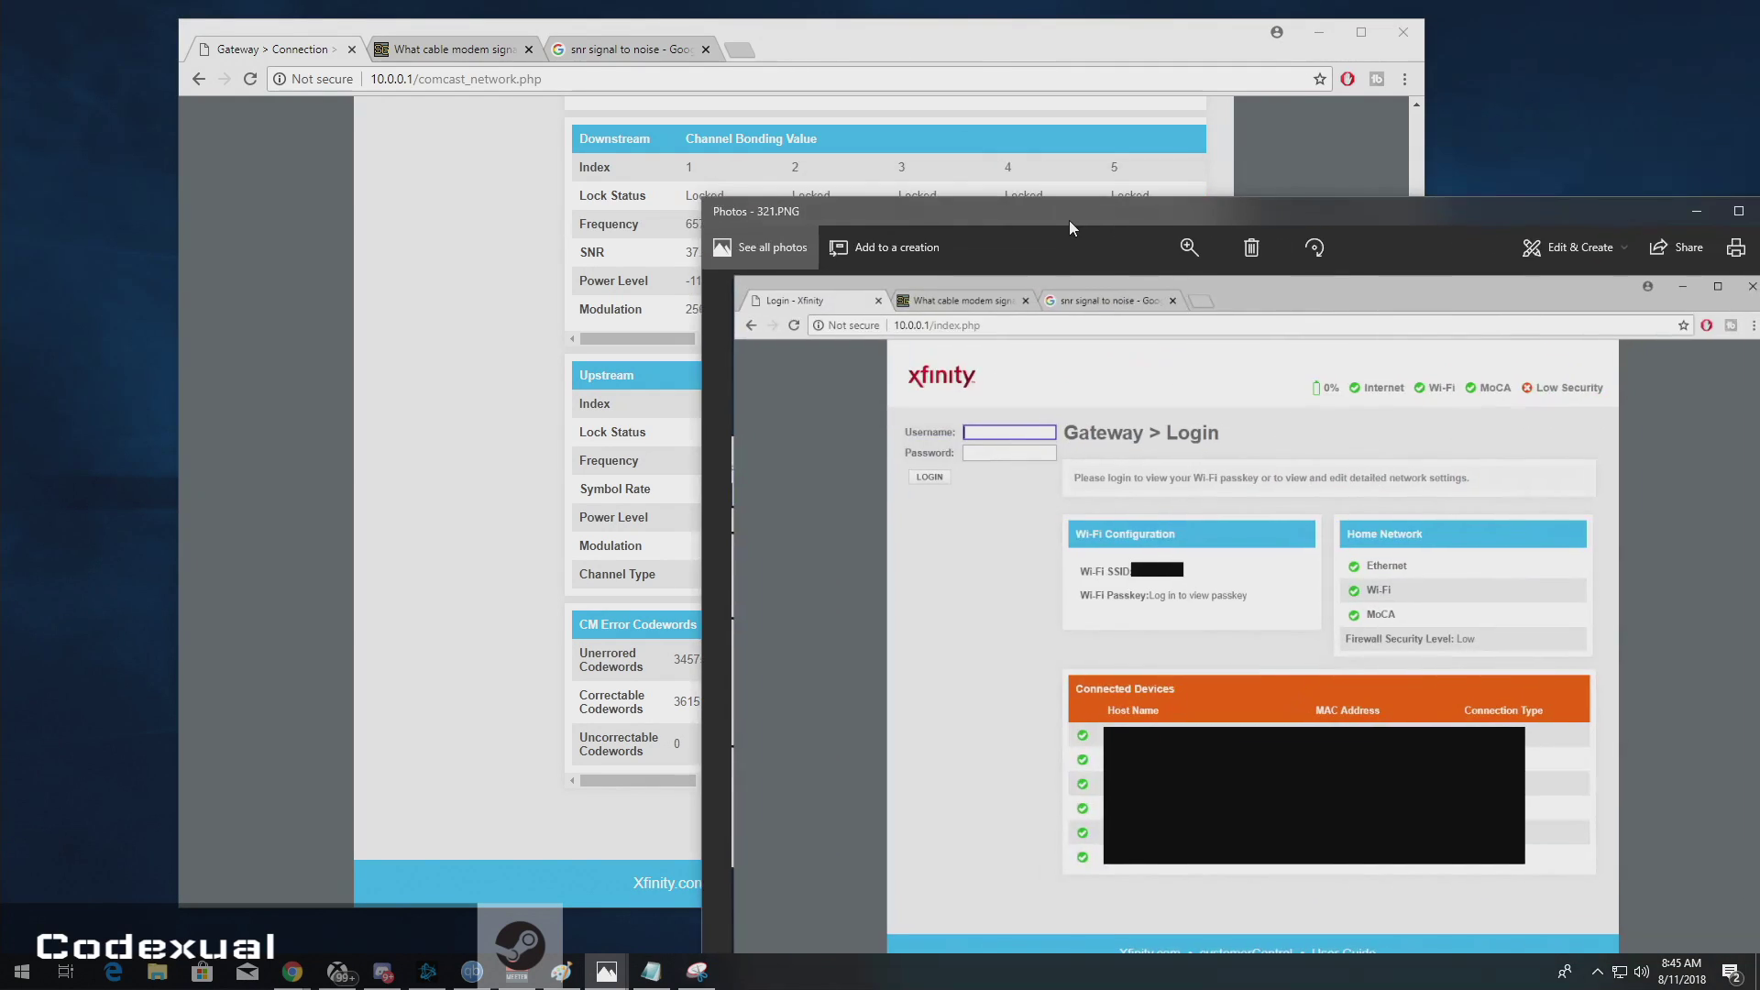
drag(1069, 220, 665, 58)
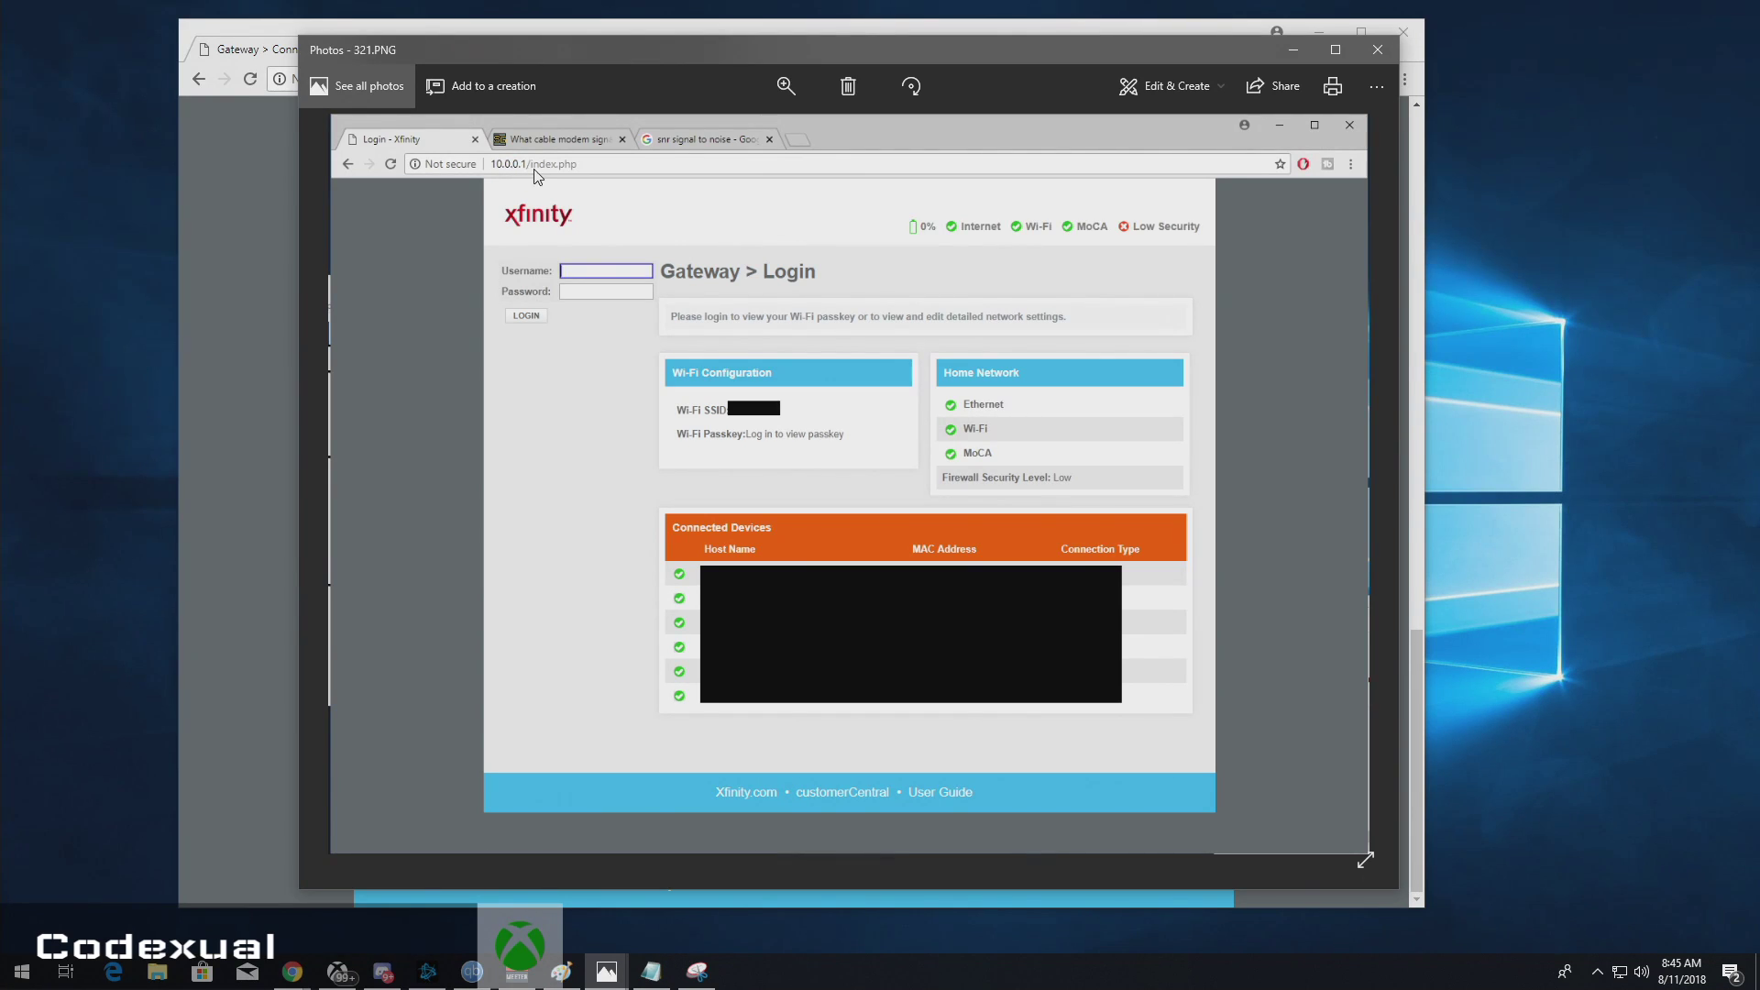
drag(867, 62, 1201, 101)
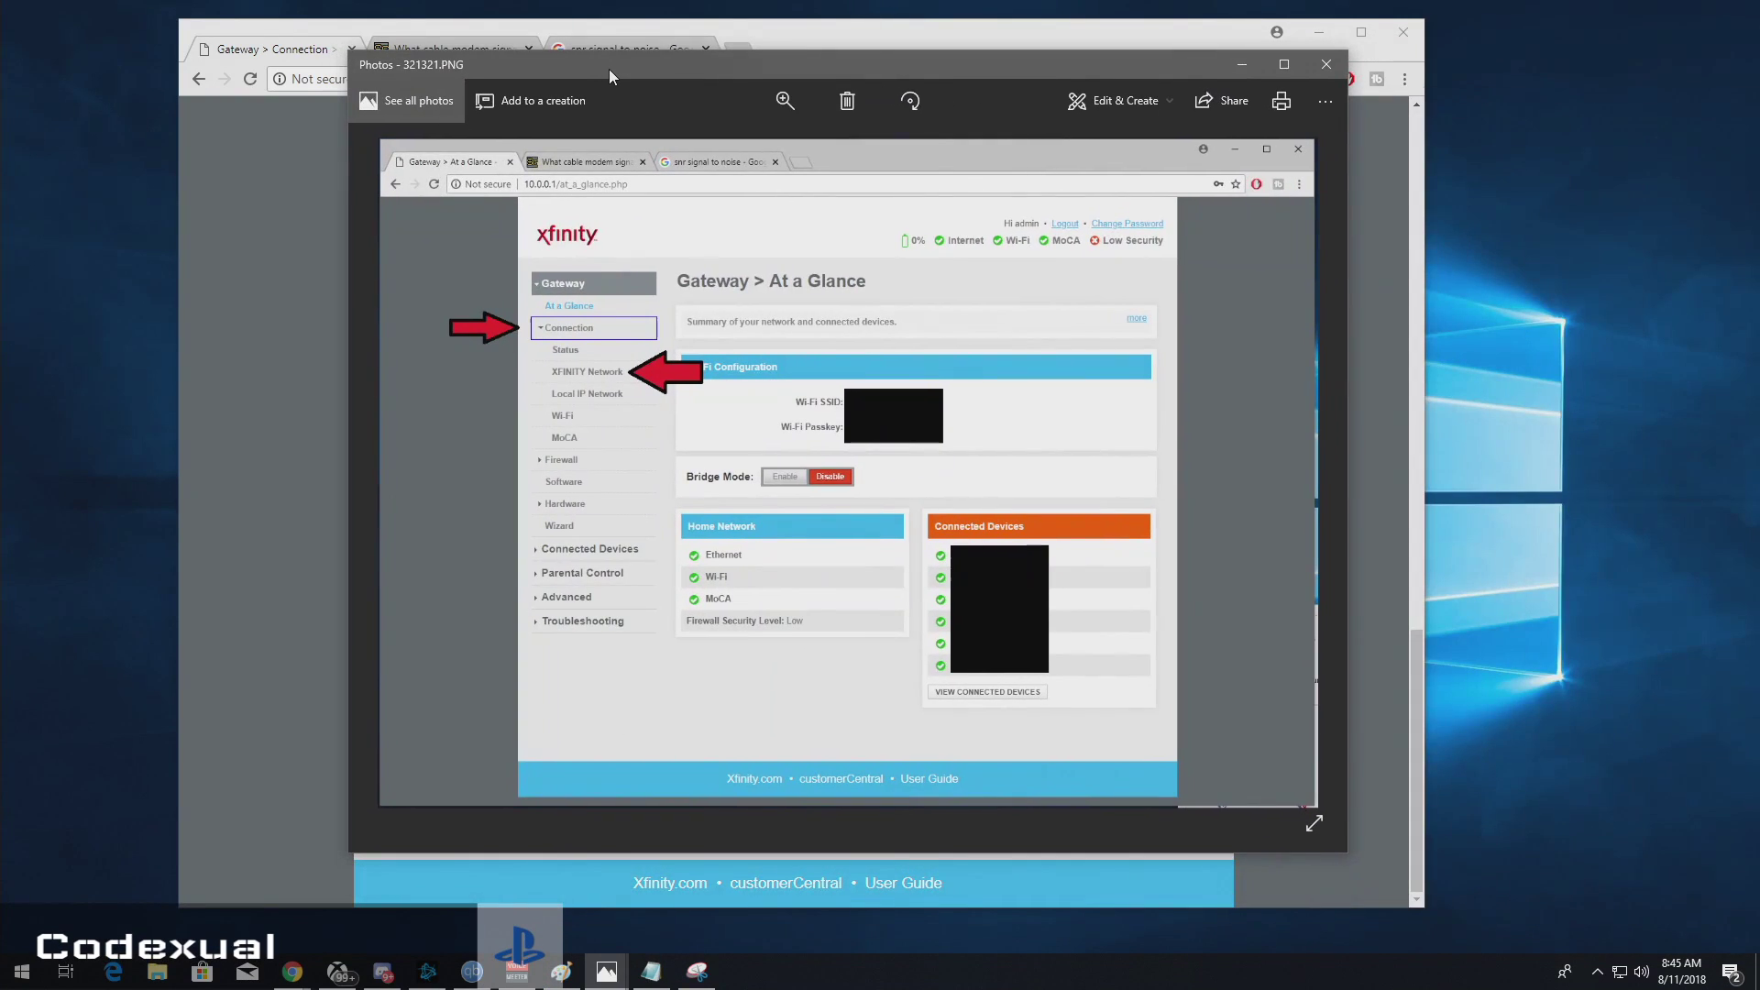
mouse_move(609, 68)
mouse_down()
mouse_move(612, 86)
mouse_move(618, 73)
mouse_up()
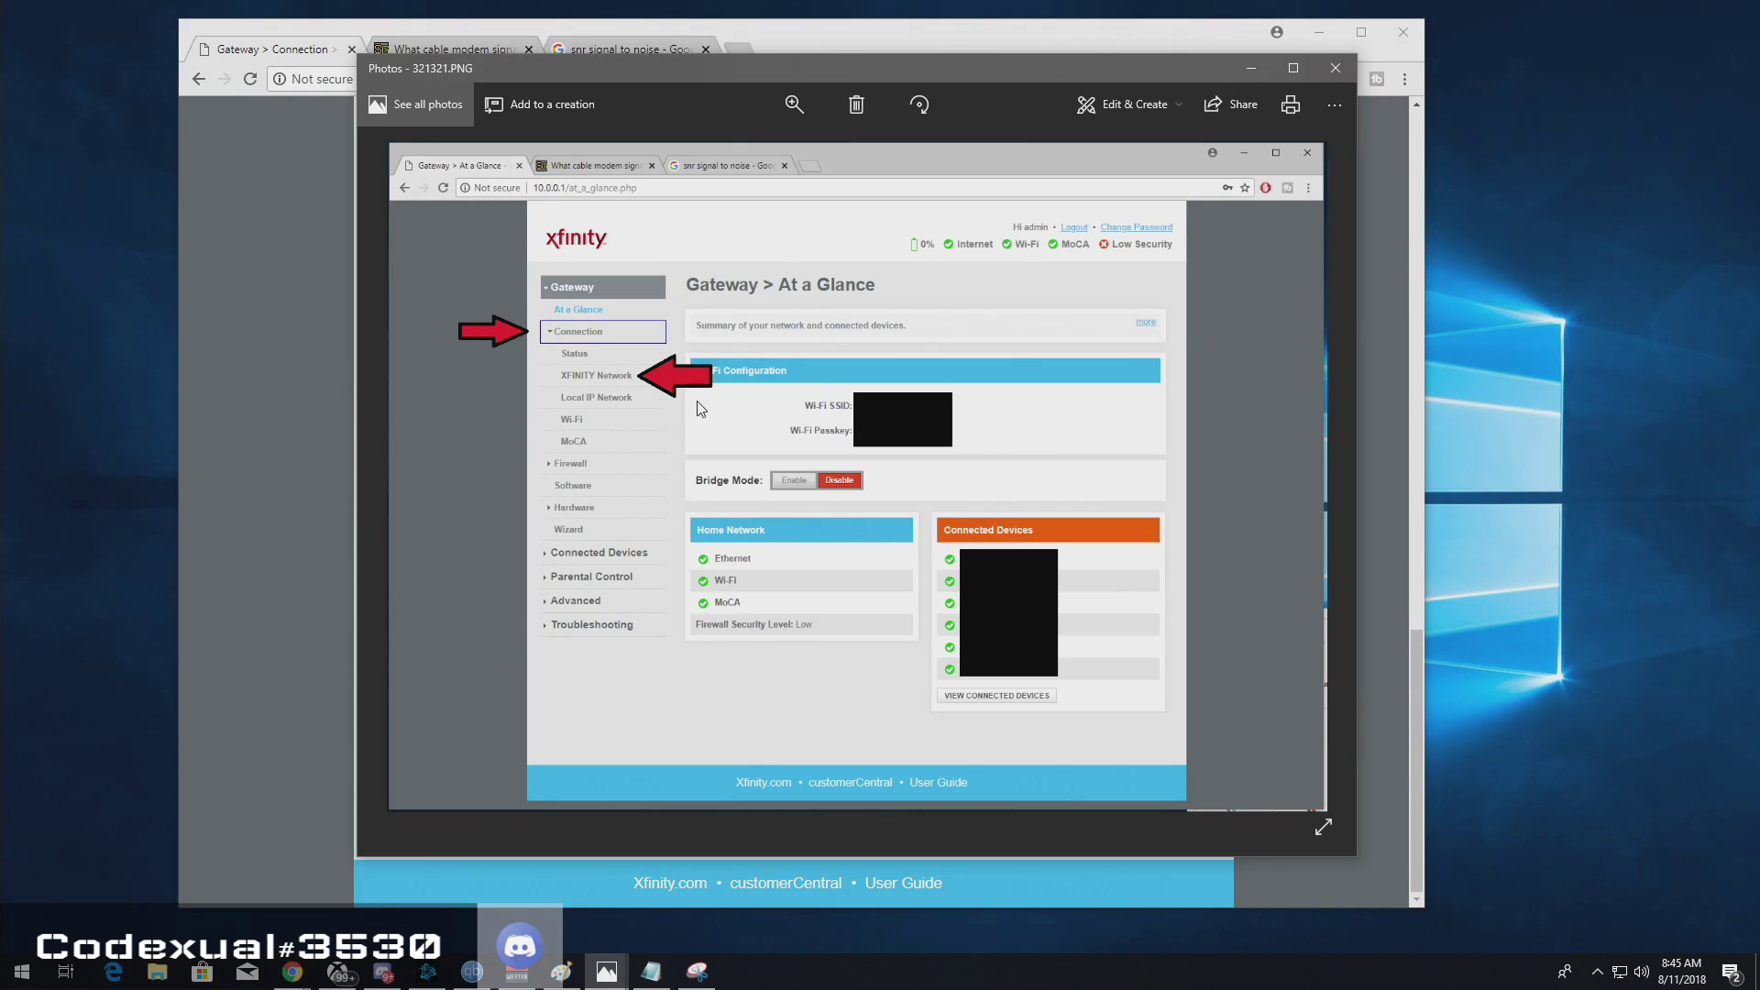
drag(753, 78, 1759, 129)
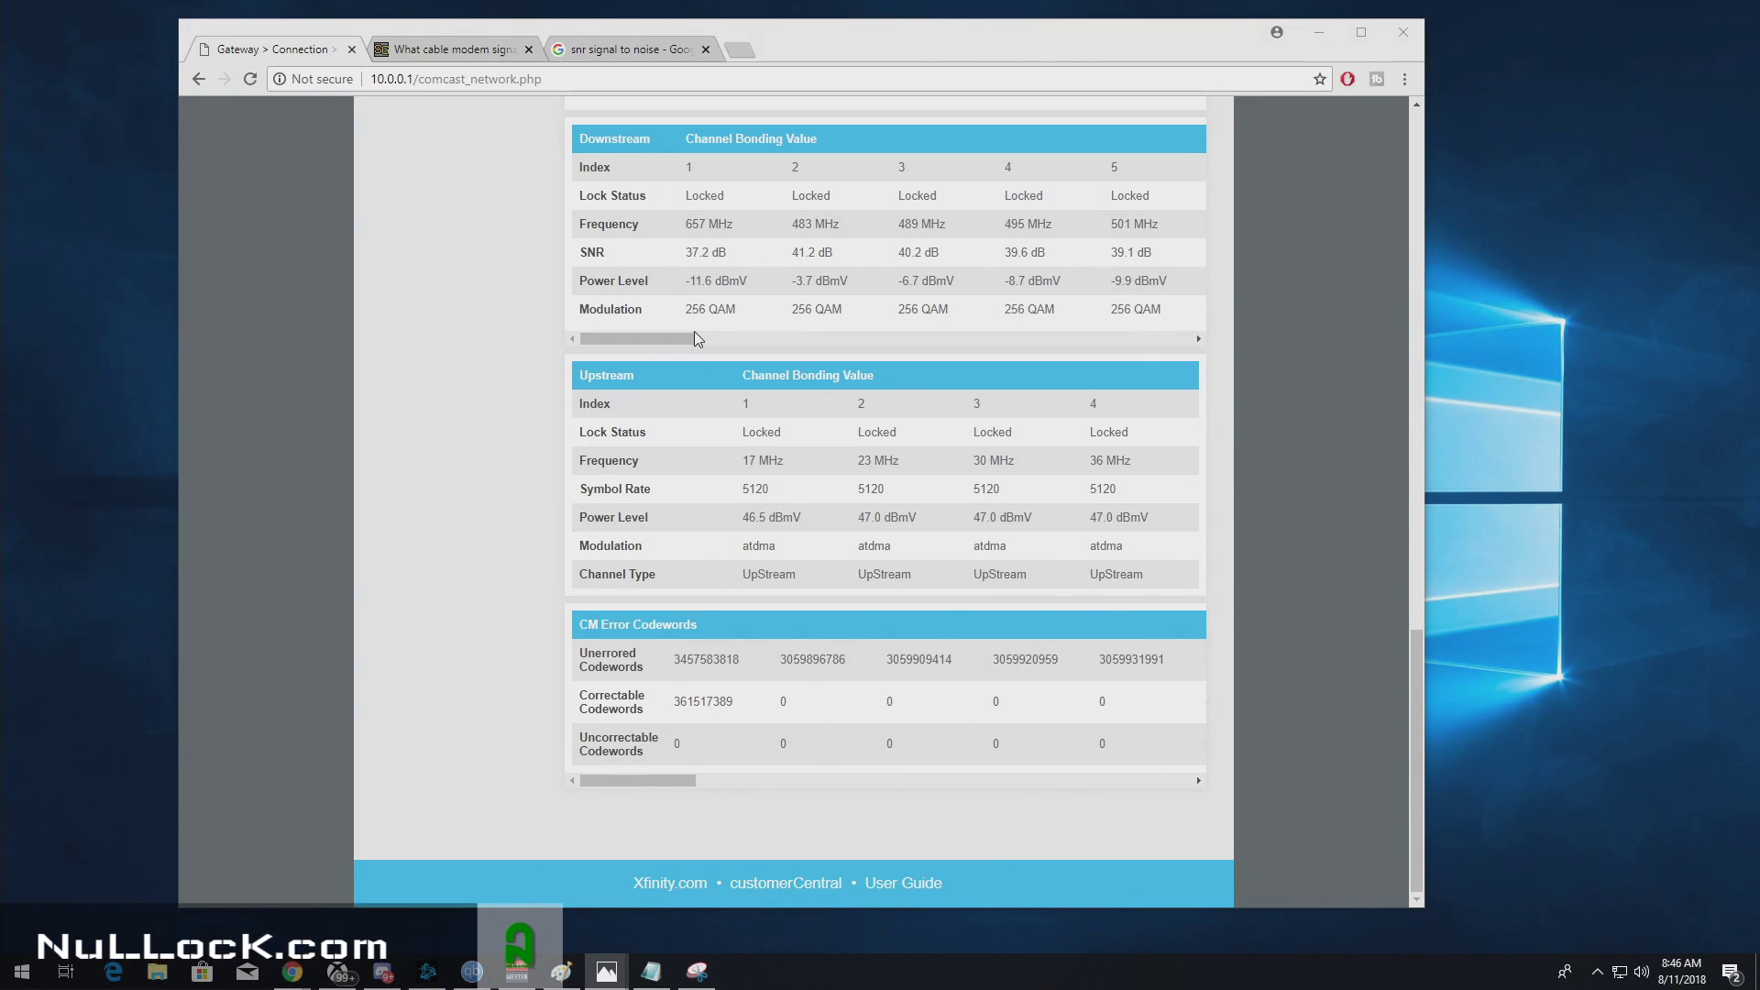
Step: Highlight channel 1's -11.6 dBmV downstream power level in the gateway's table
click(584, 139)
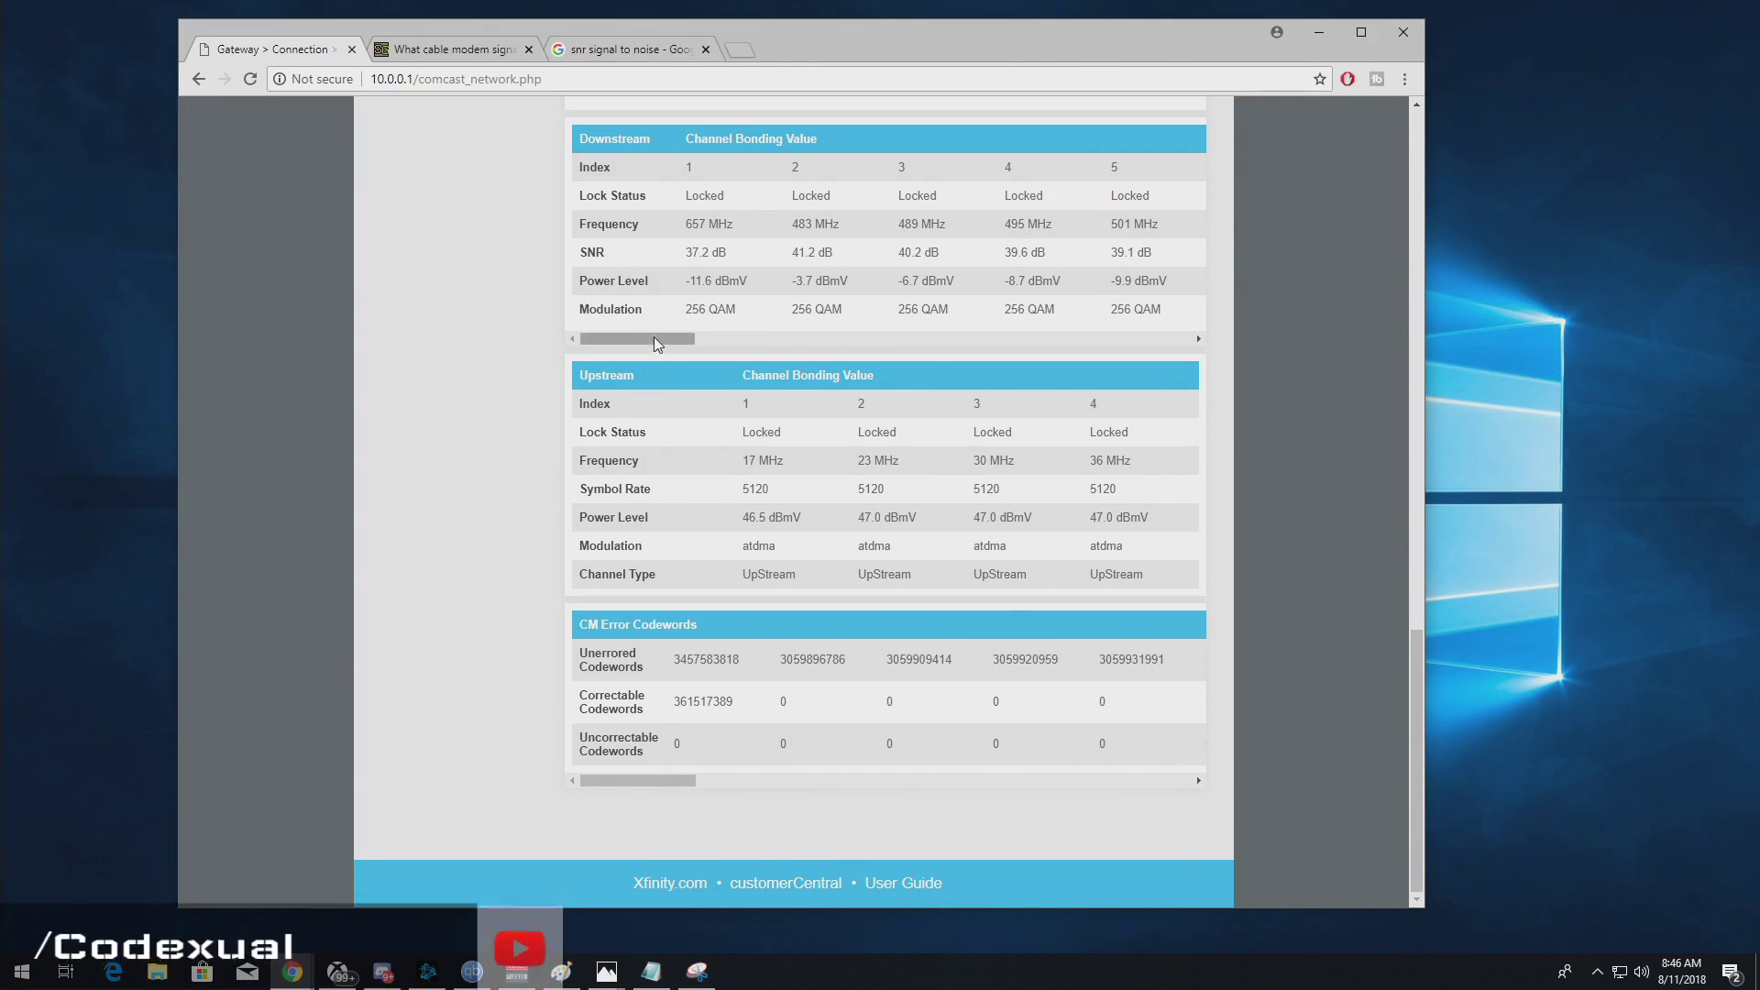
mouse_move(651, 338)
mouse_down()
mouse_move(1206, 322)
mouse_move(772, 367)
mouse_move(631, 354)
mouse_up()
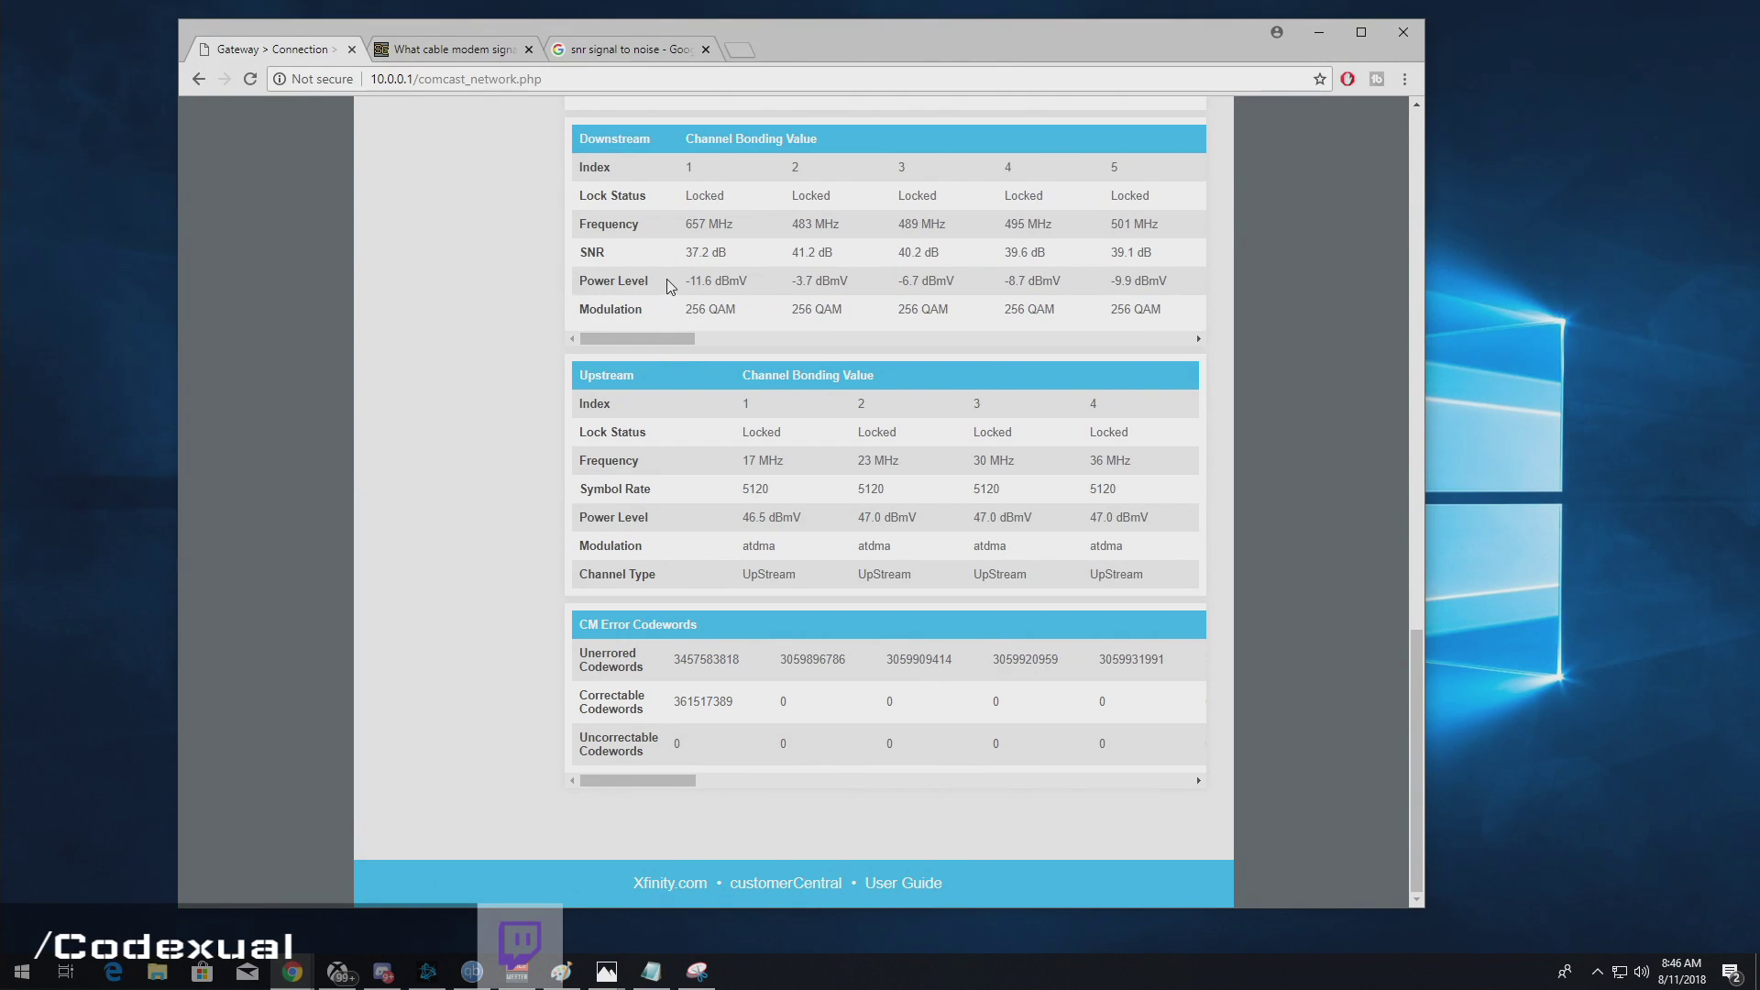
drag(686, 280, 735, 279)
Step: Highlight SpeedGuide's ideal +8dB to -8dB downstream band, then the -15 to +15dbmV range again
click(483, 53)
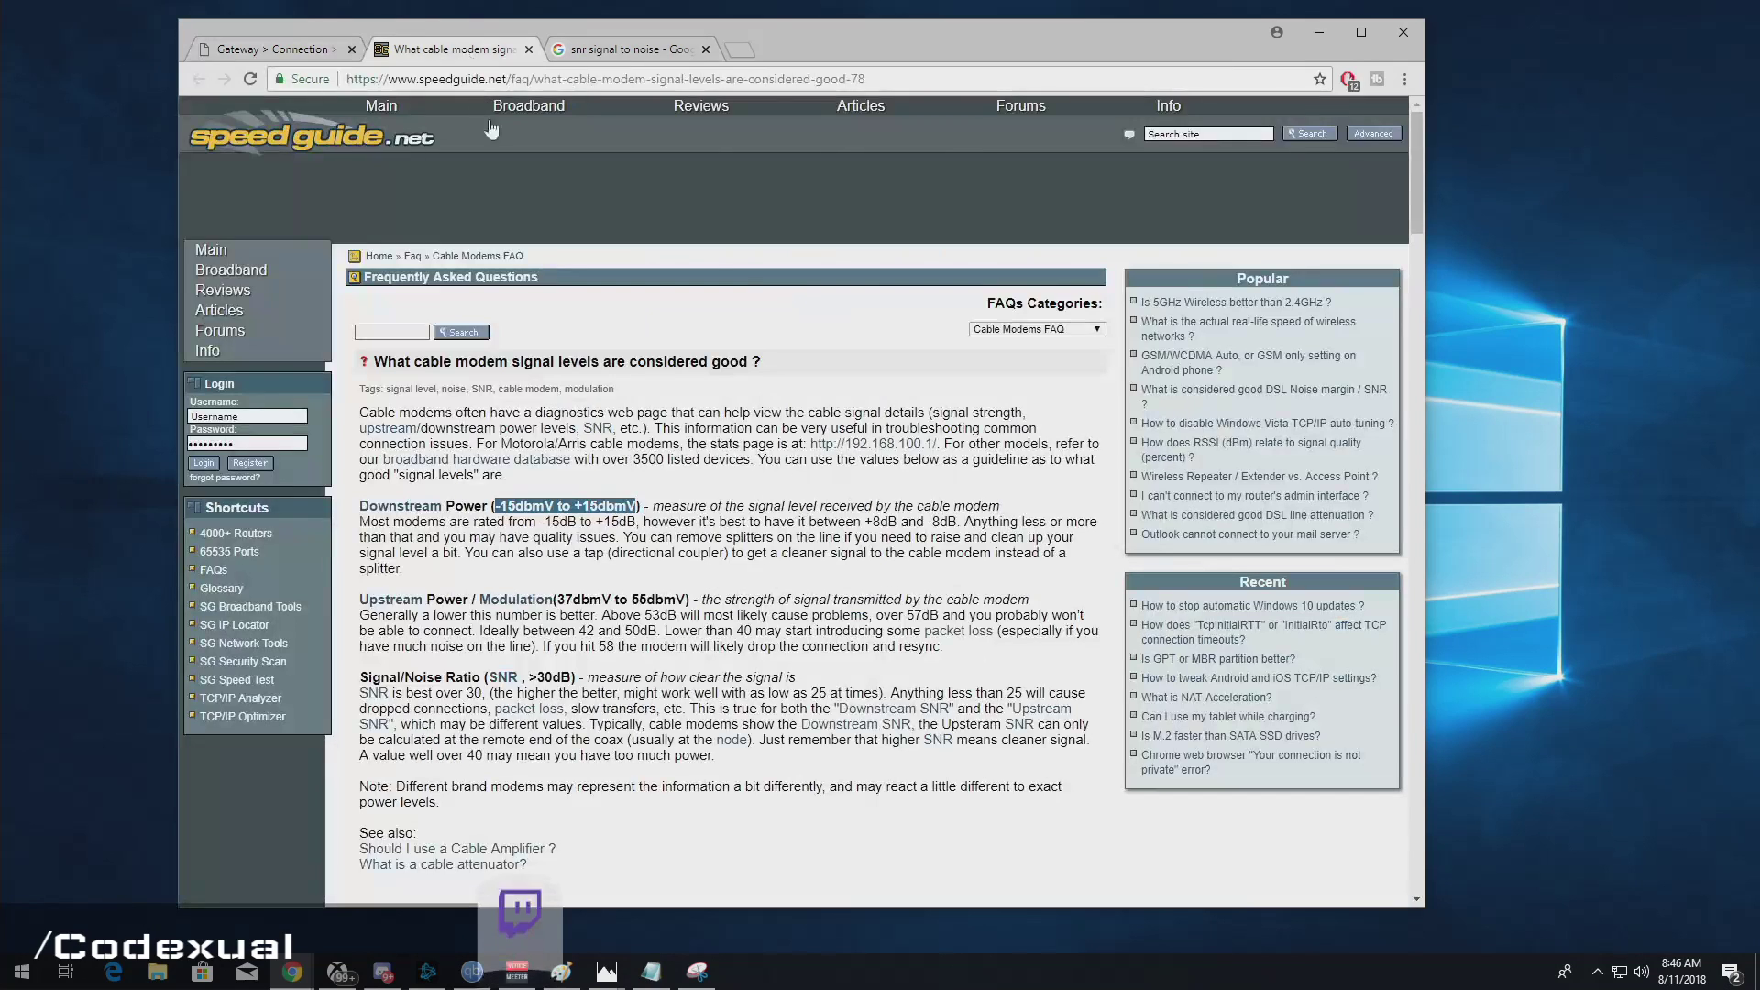
click(501, 505)
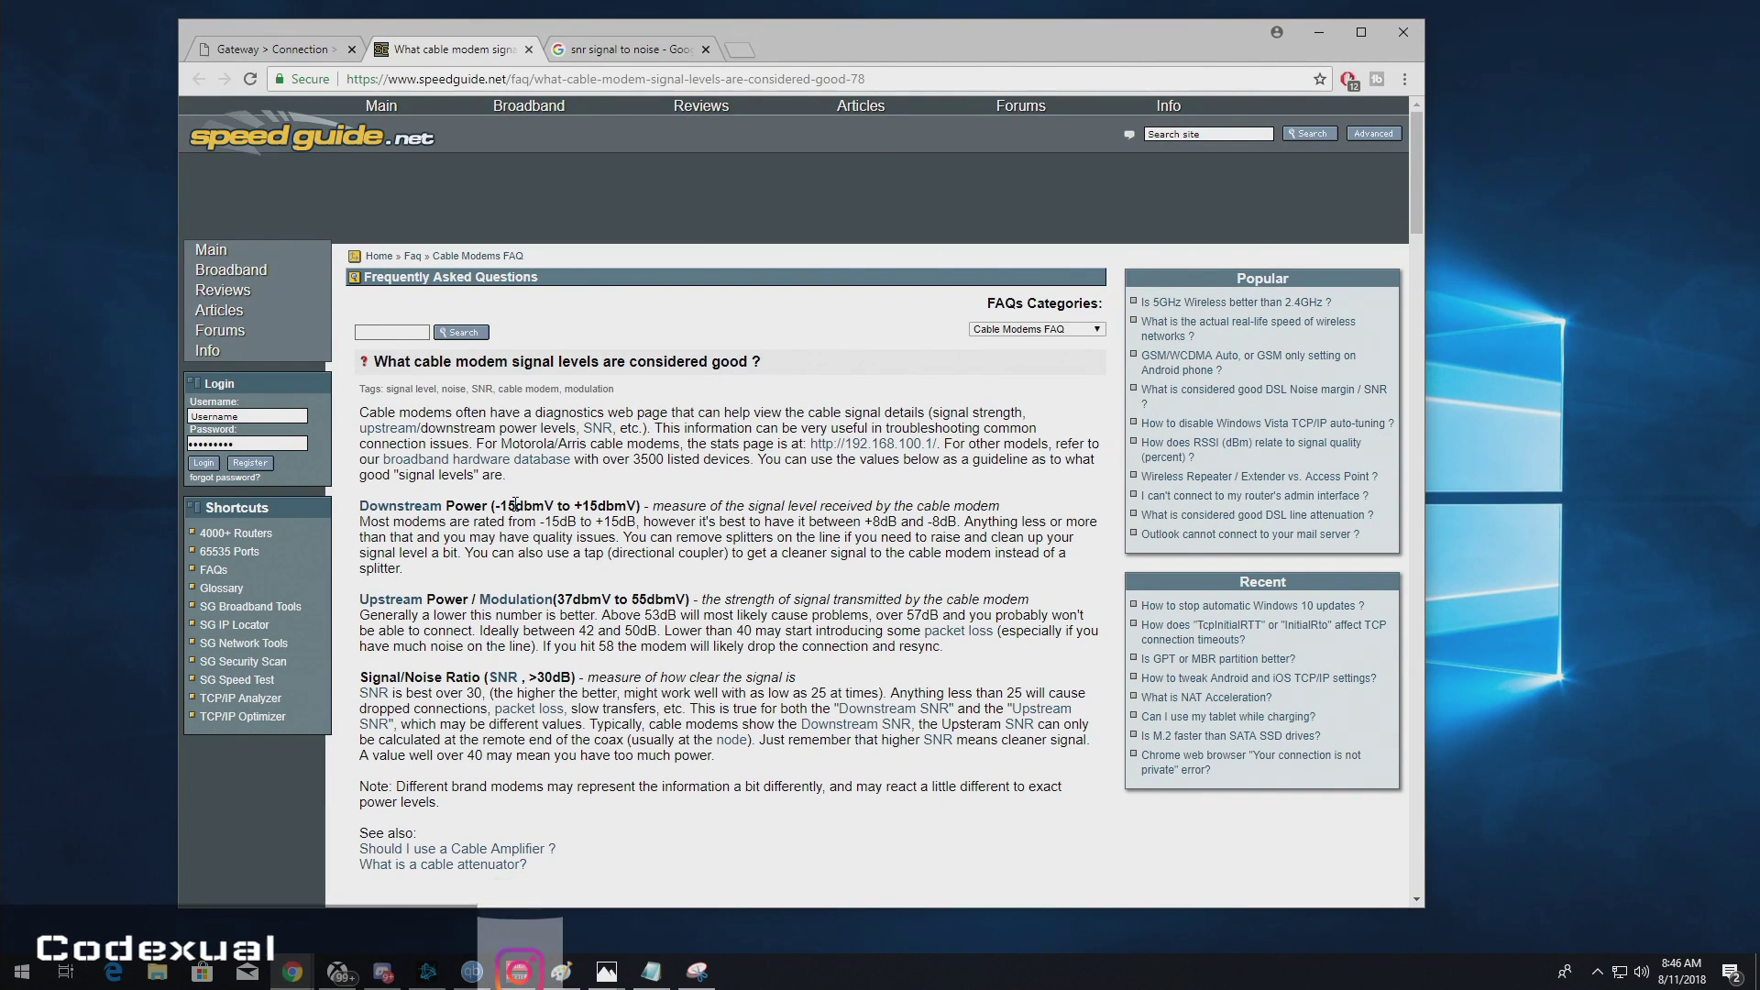
drag(515, 506, 598, 506)
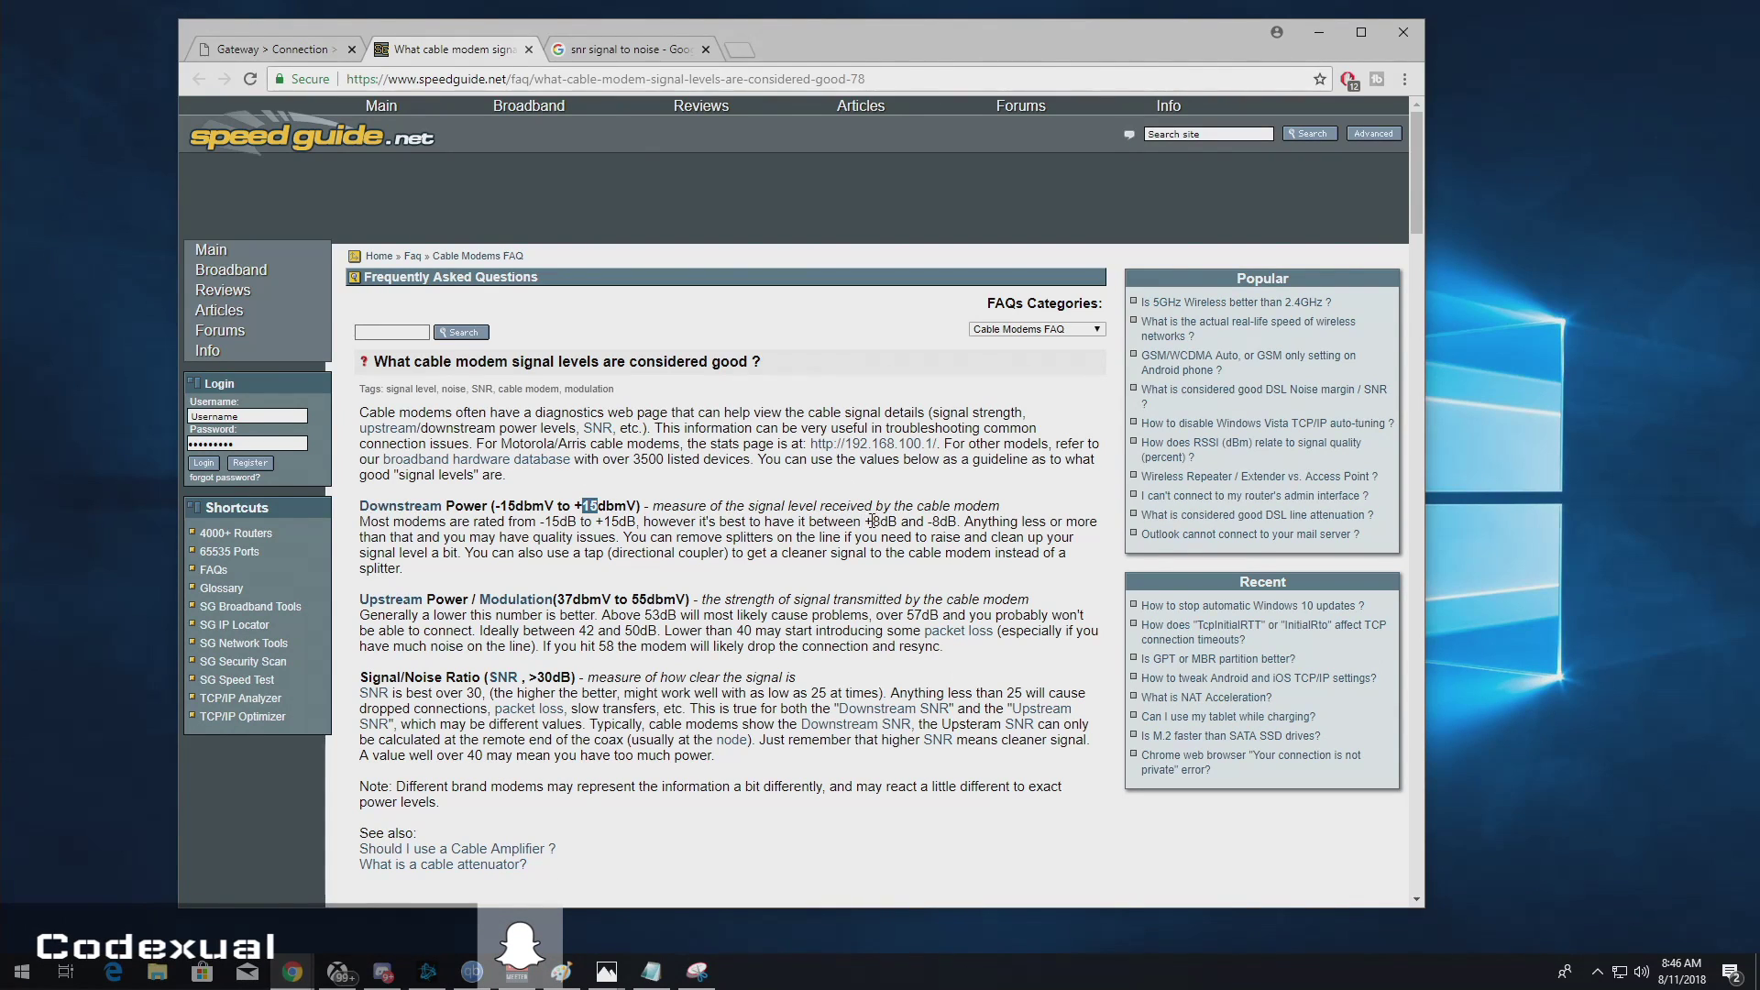
drag(872, 520, 956, 513)
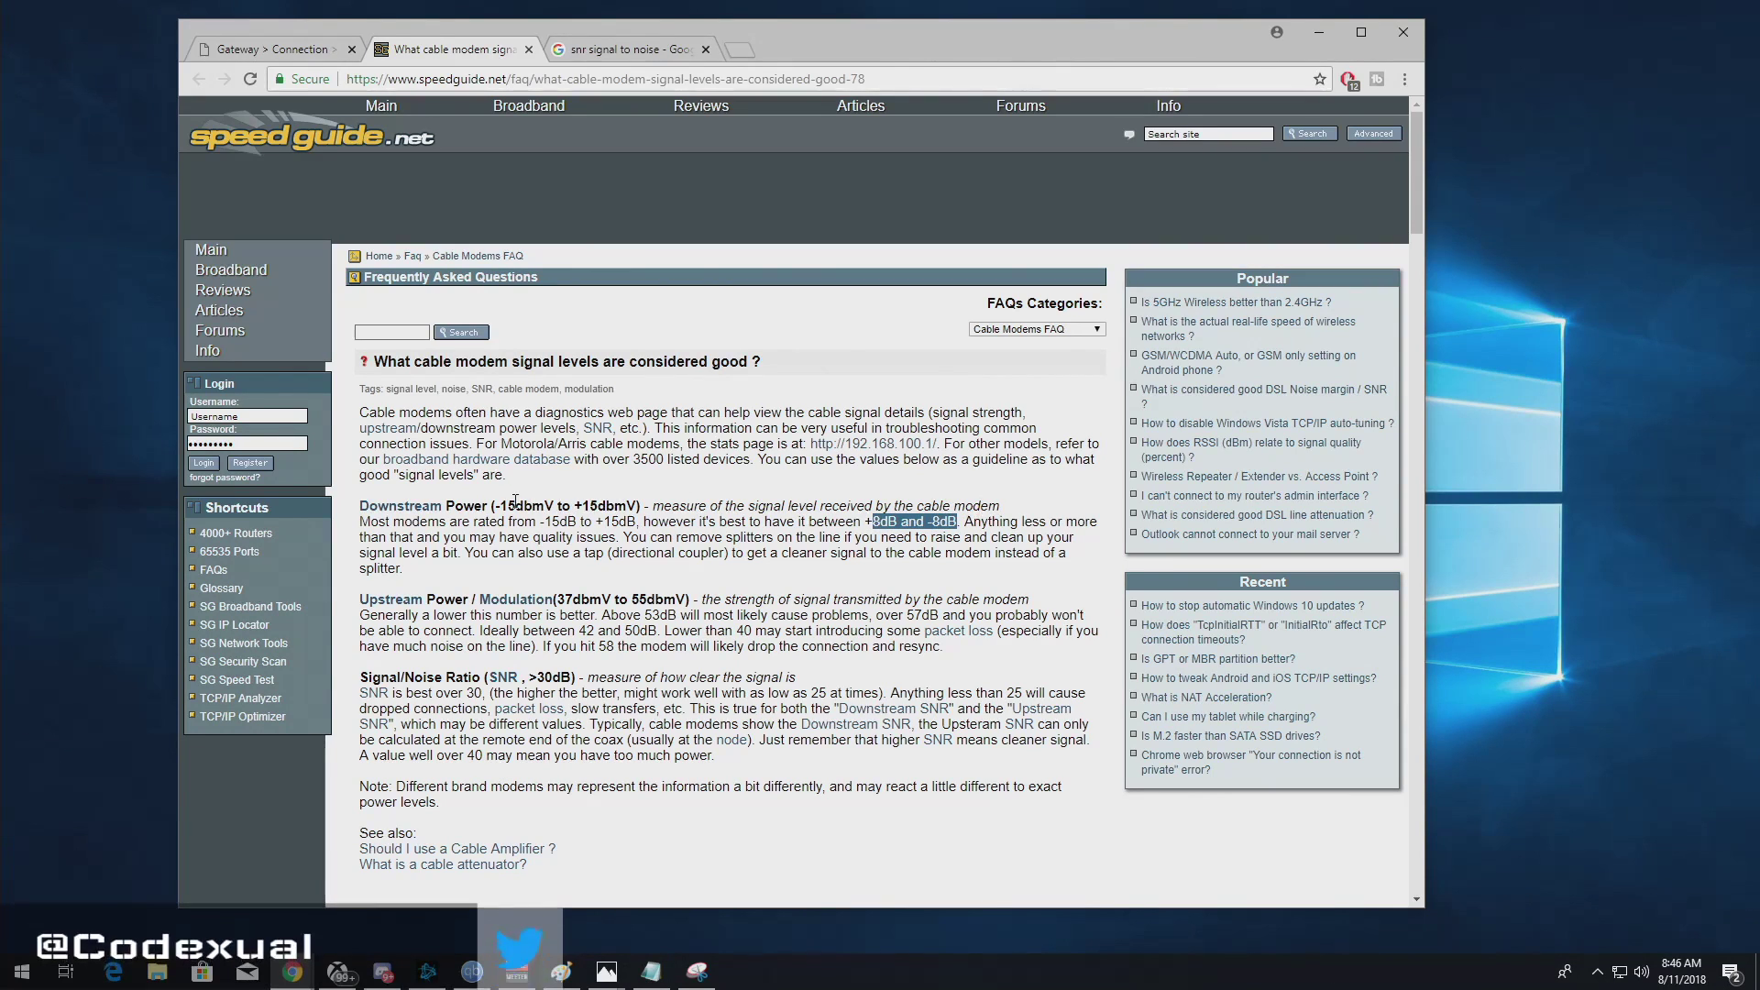
drag(503, 506, 633, 506)
click(322, 55)
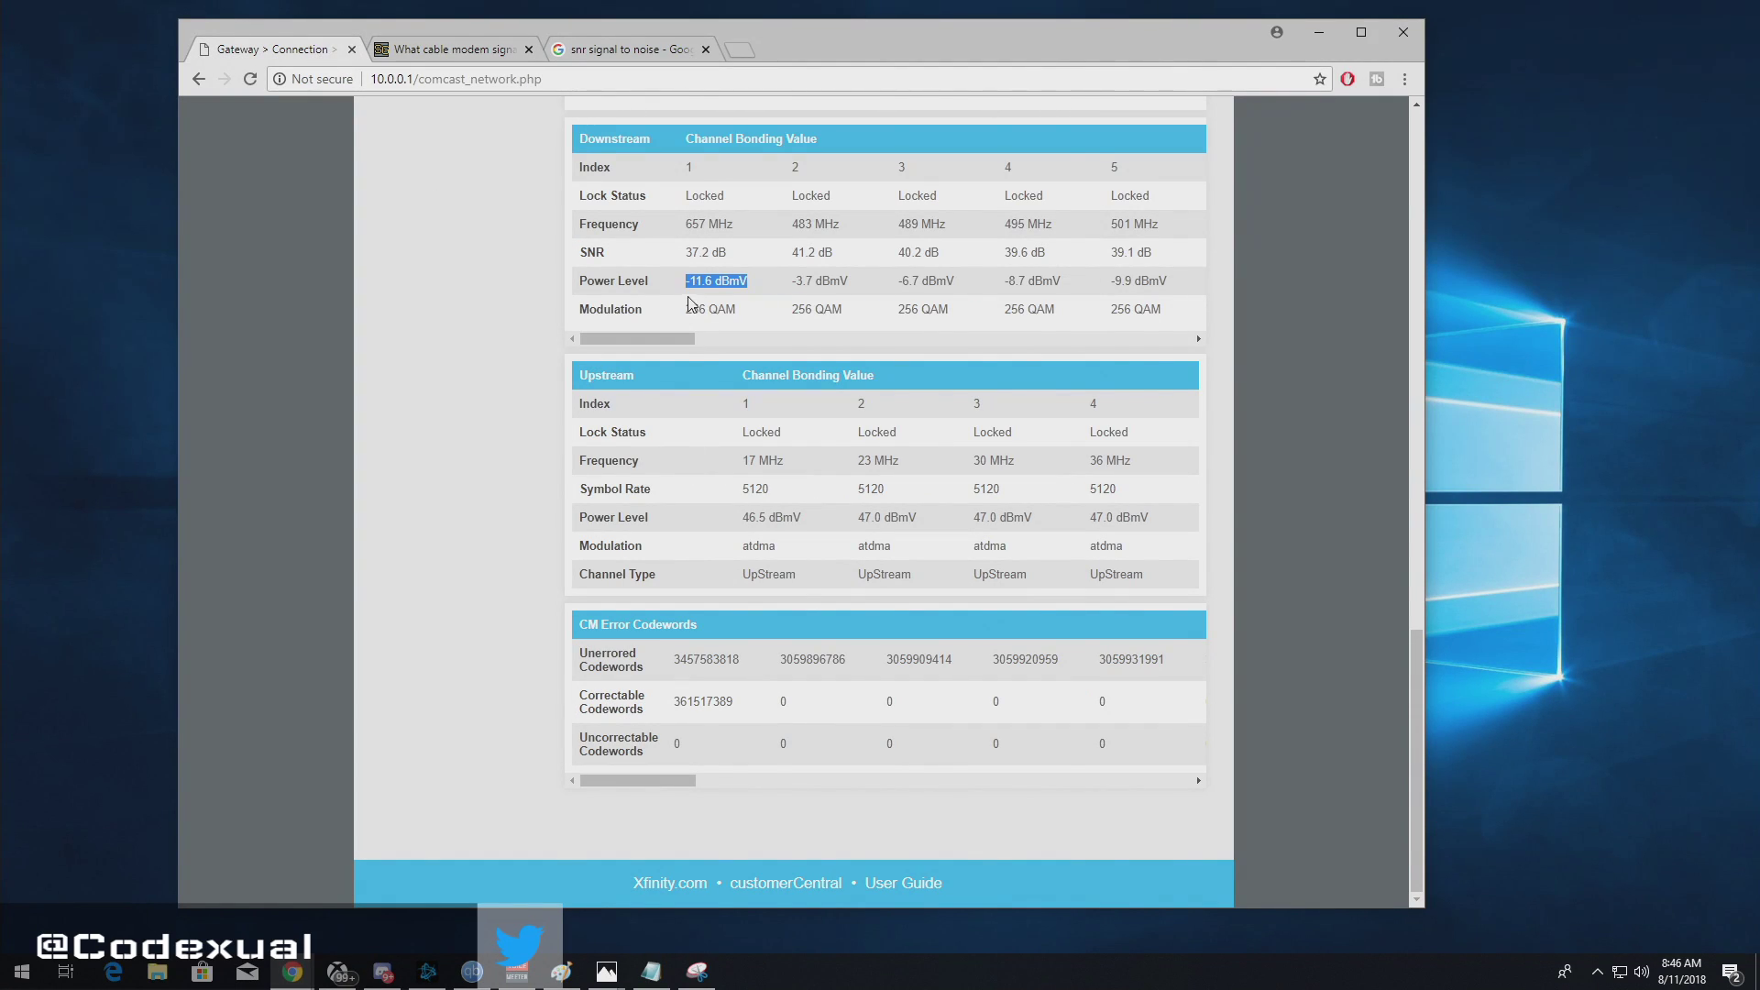
click(731, 170)
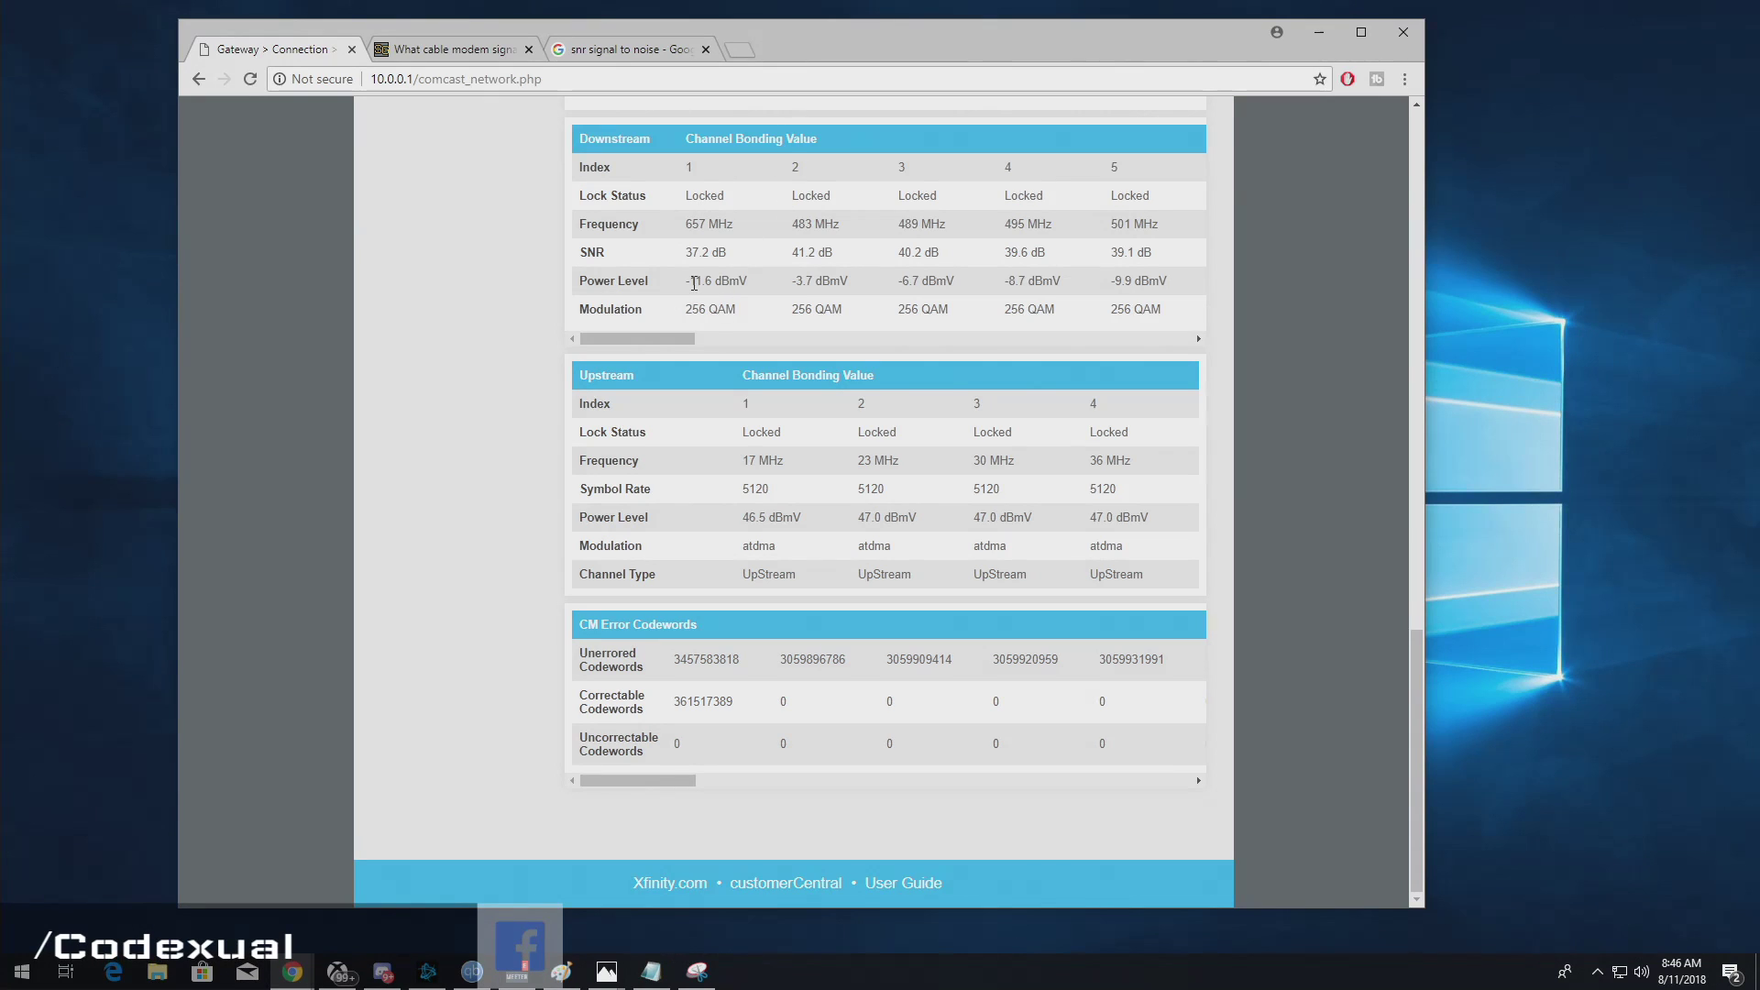
drag(690, 281, 1123, 294)
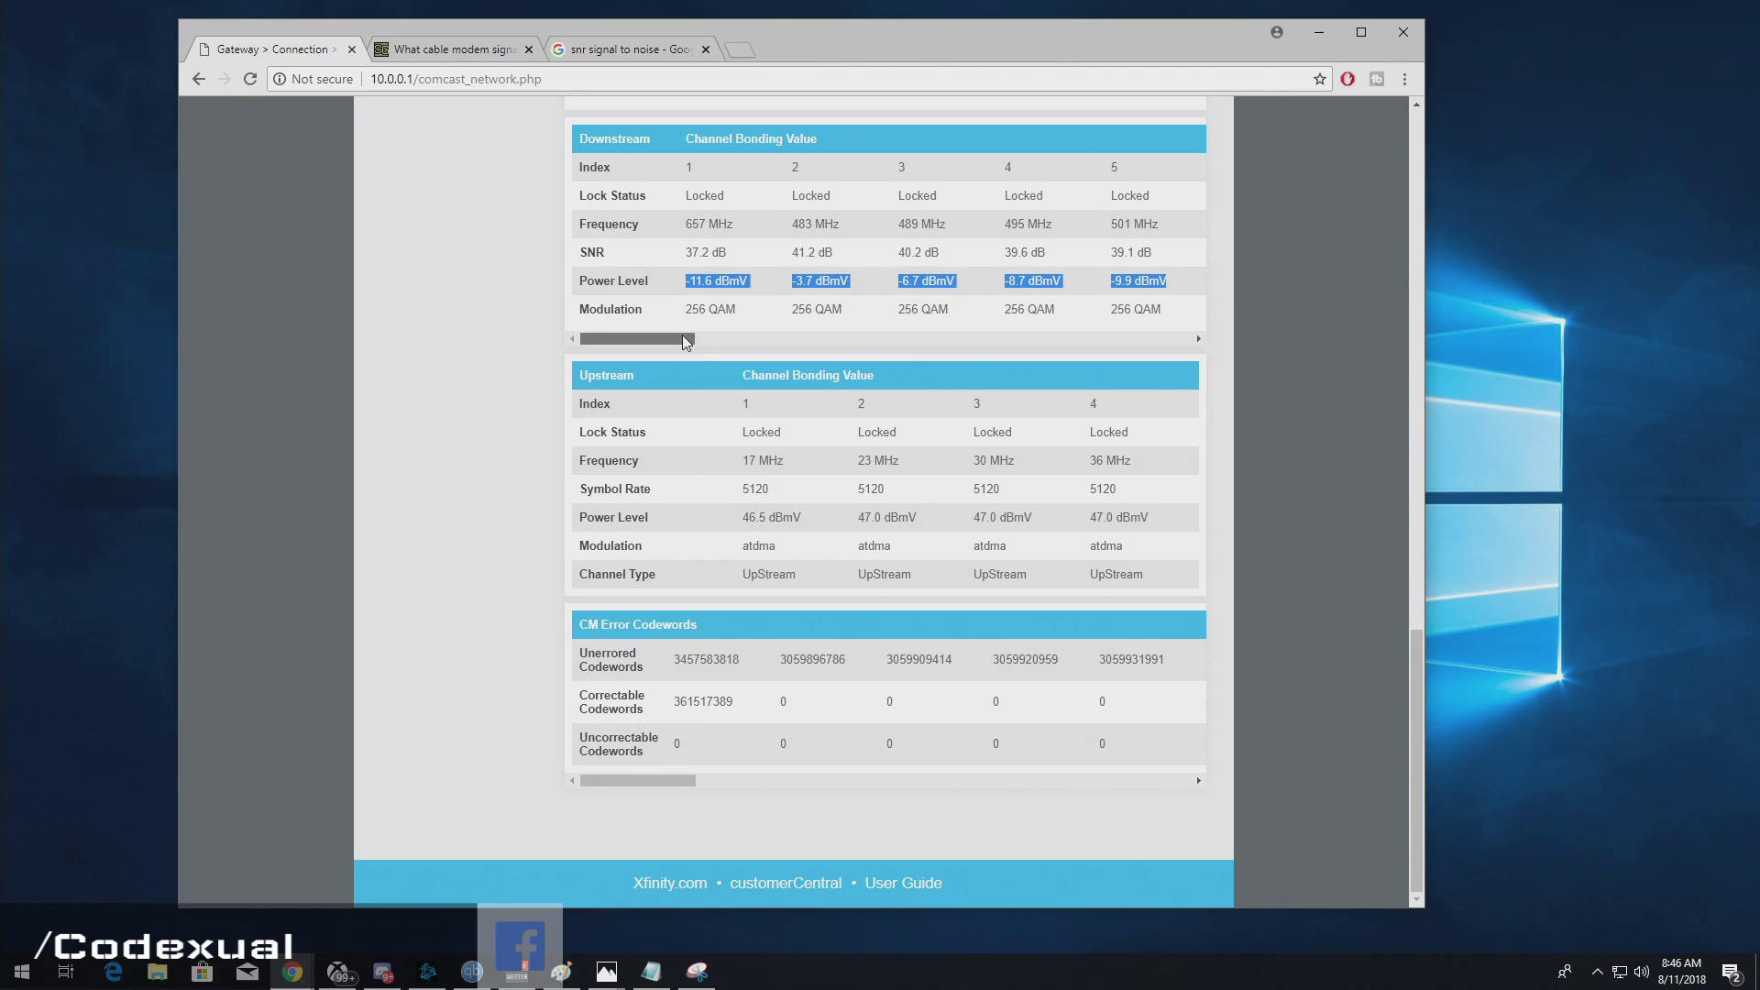
drag(684, 333, 1150, 286)
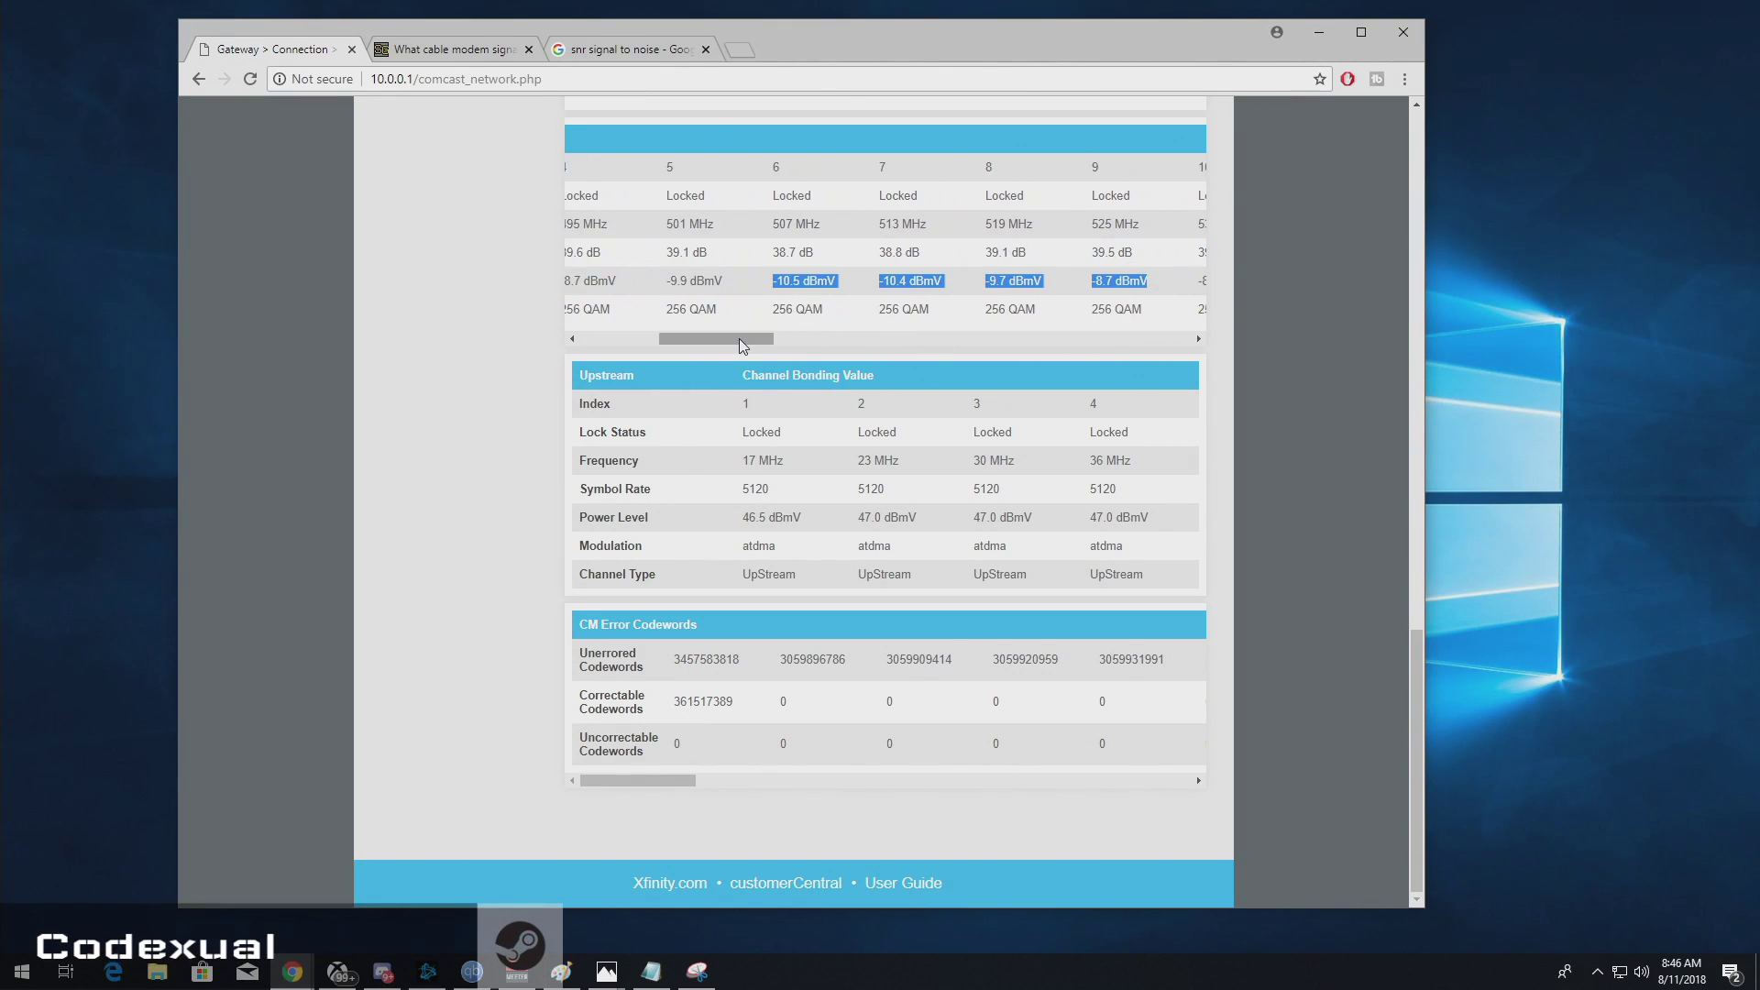
drag(738, 338, 515, 310)
Step: Highlight SpeedGuide's recommended 37dbmV to 55dbmV upstream power range
click(458, 48)
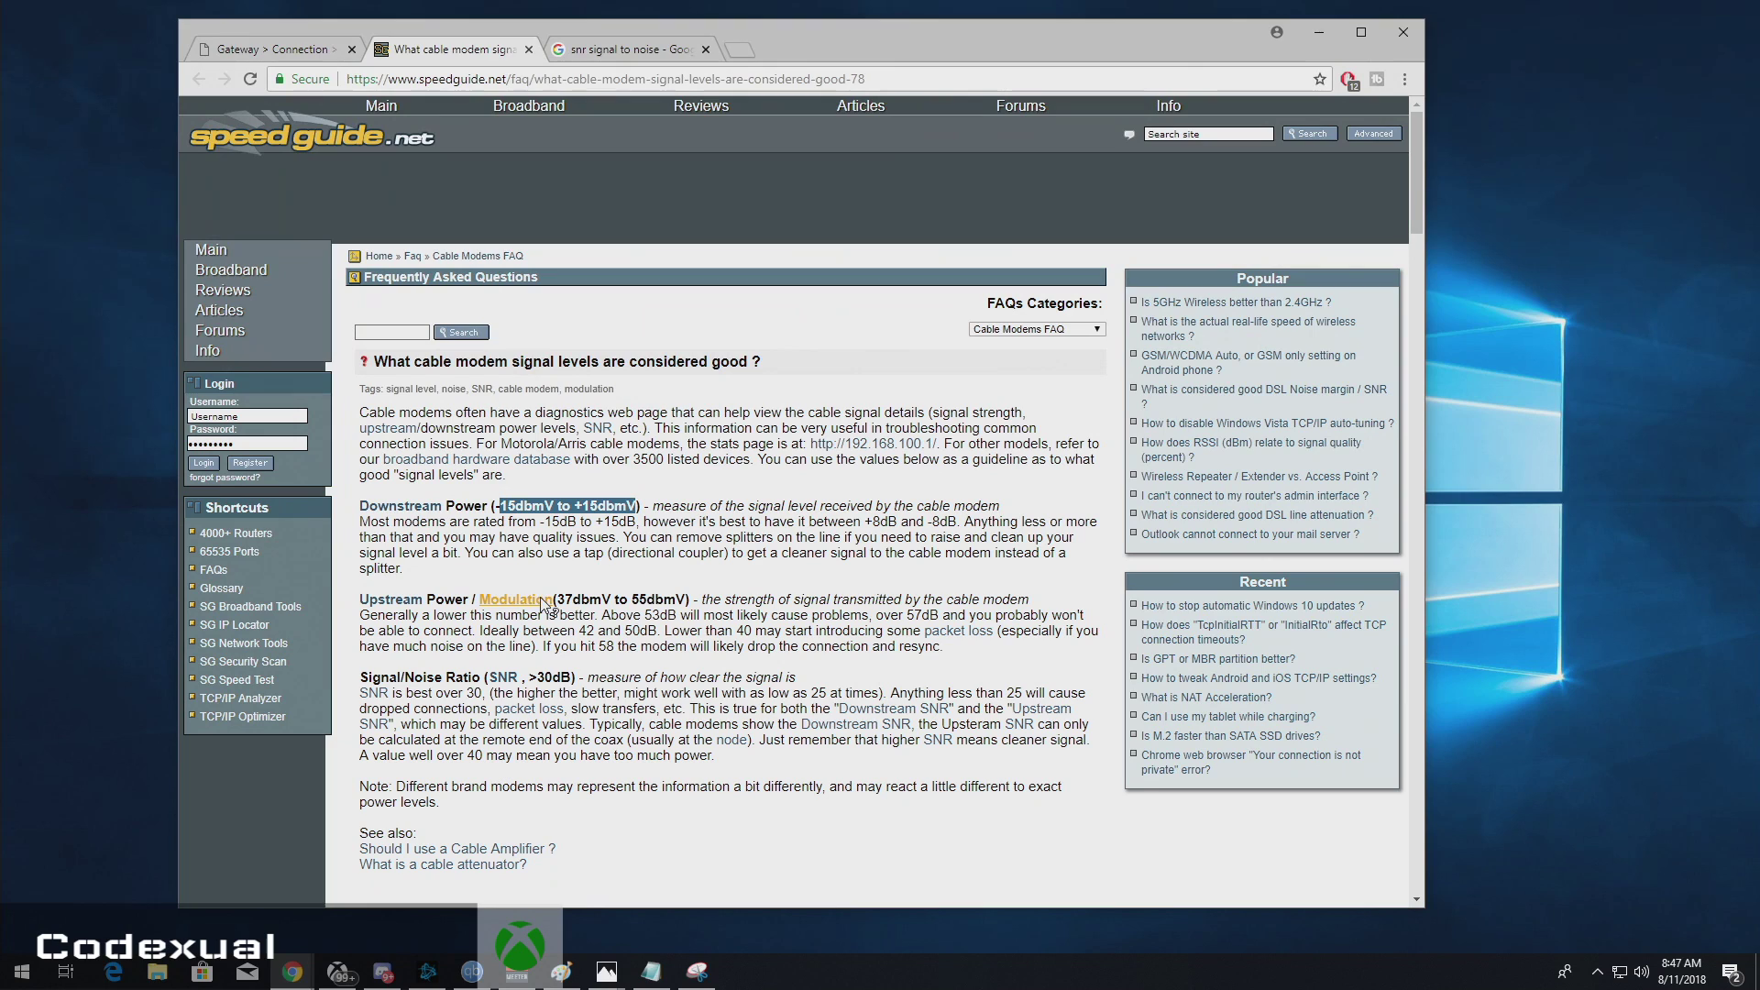
drag(557, 599, 679, 598)
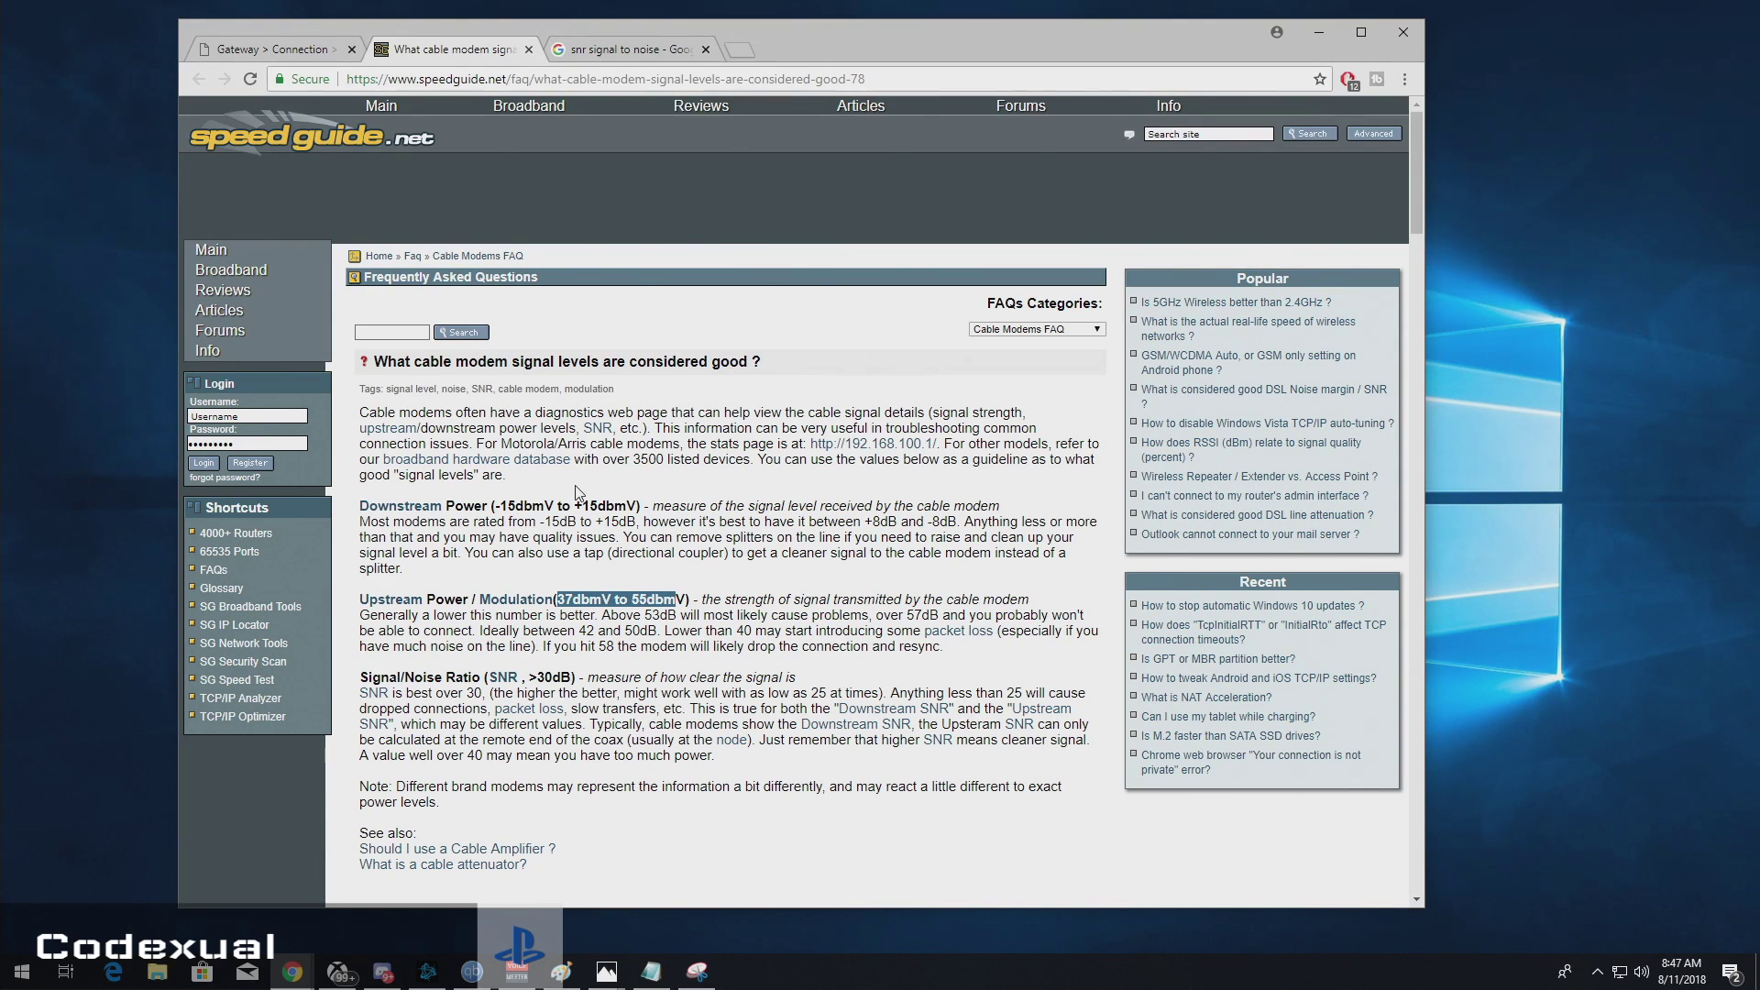
Step: Highlight the gateway's 46.5–47.0 dBmV upstream Power Level readings, then return to SpeedGuide
click(271, 48)
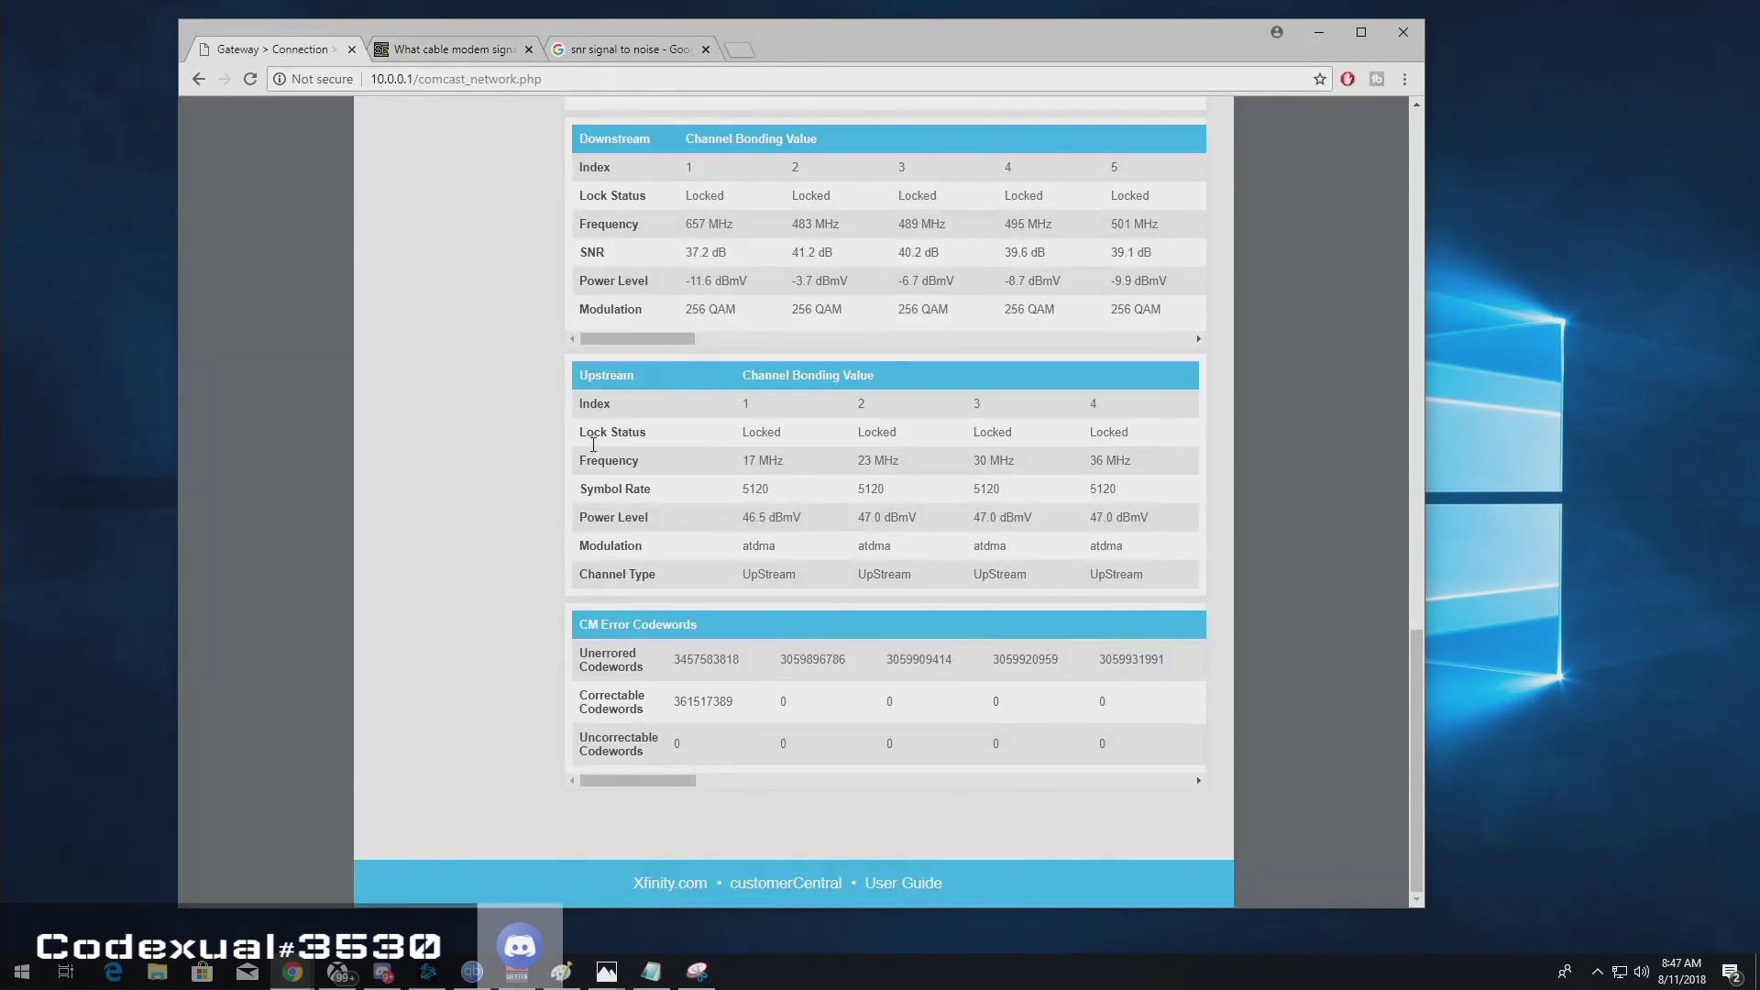
drag(742, 517, 769, 542)
click(756, 521)
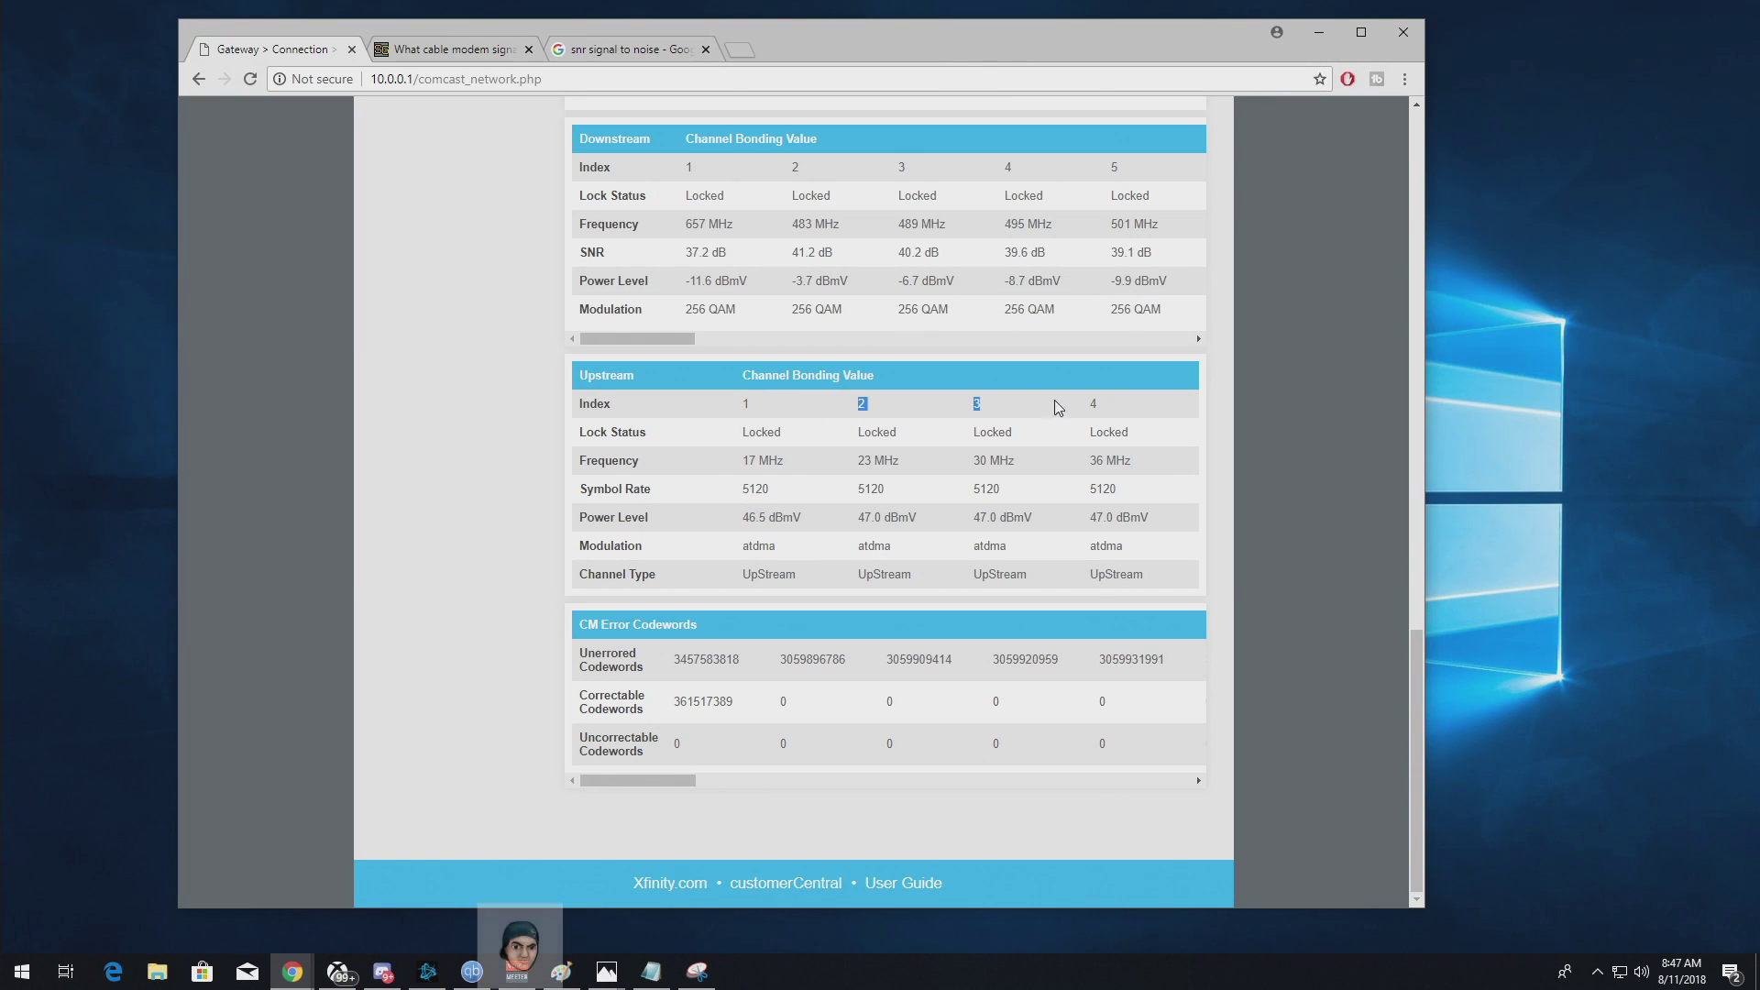
drag(1153, 519, 720, 523)
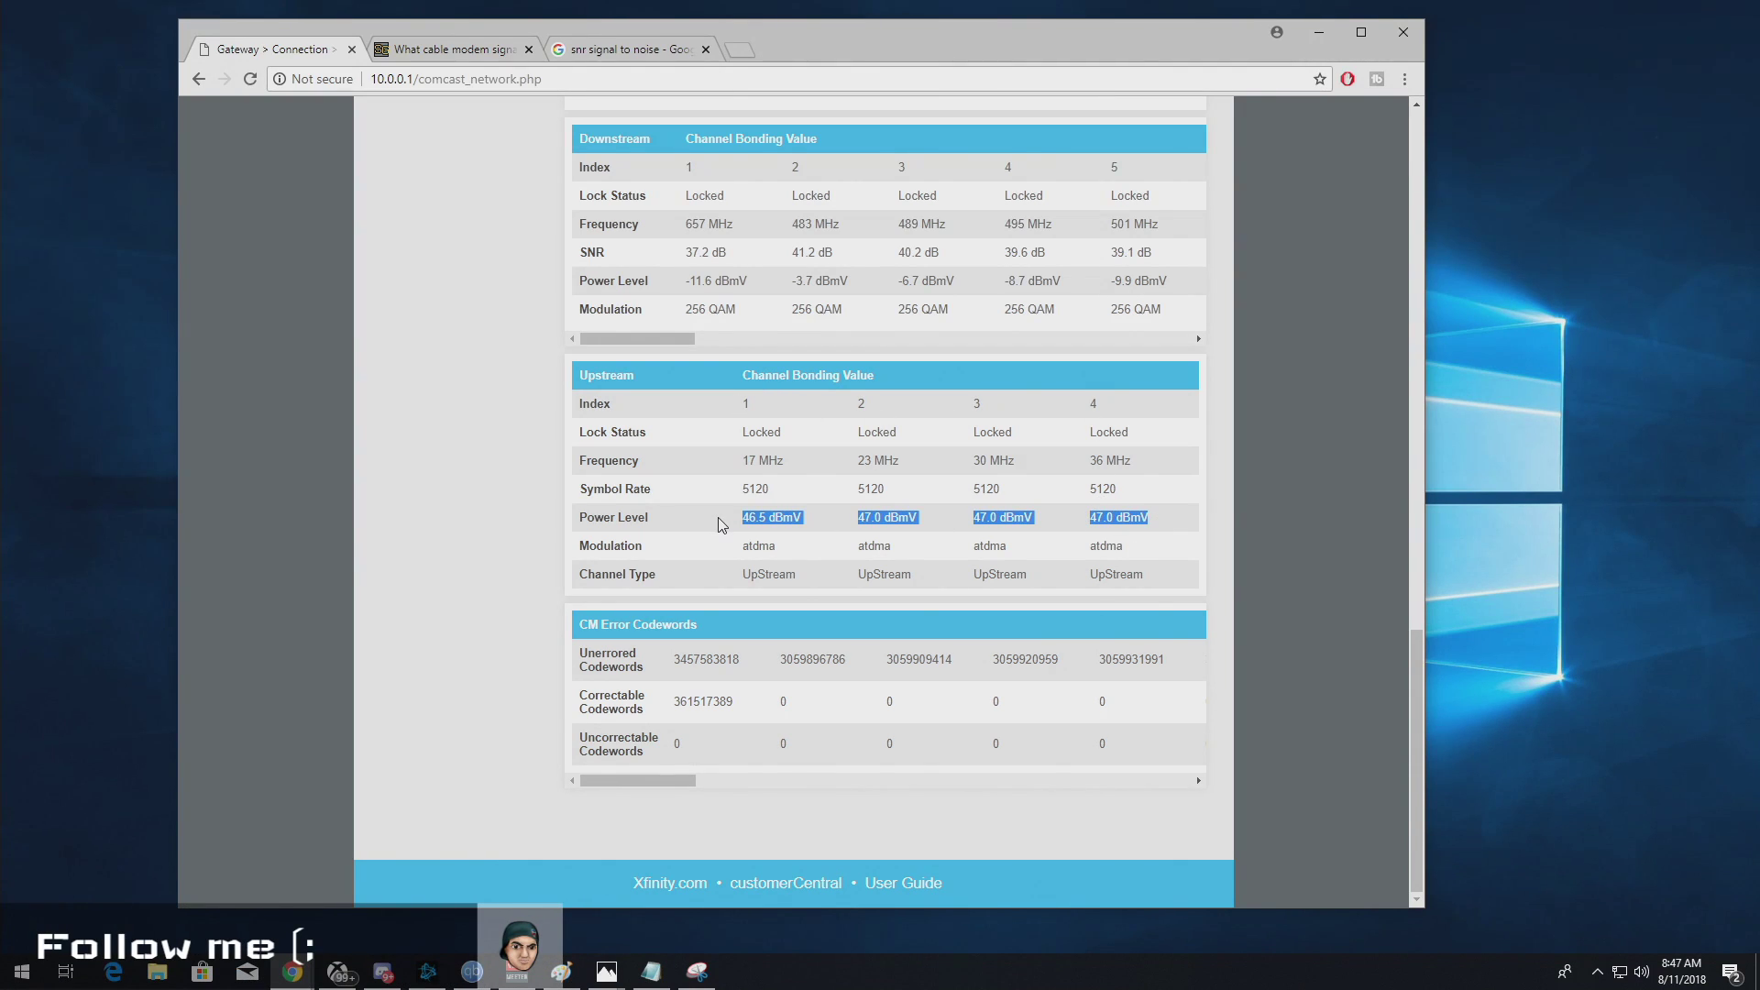
click(441, 49)
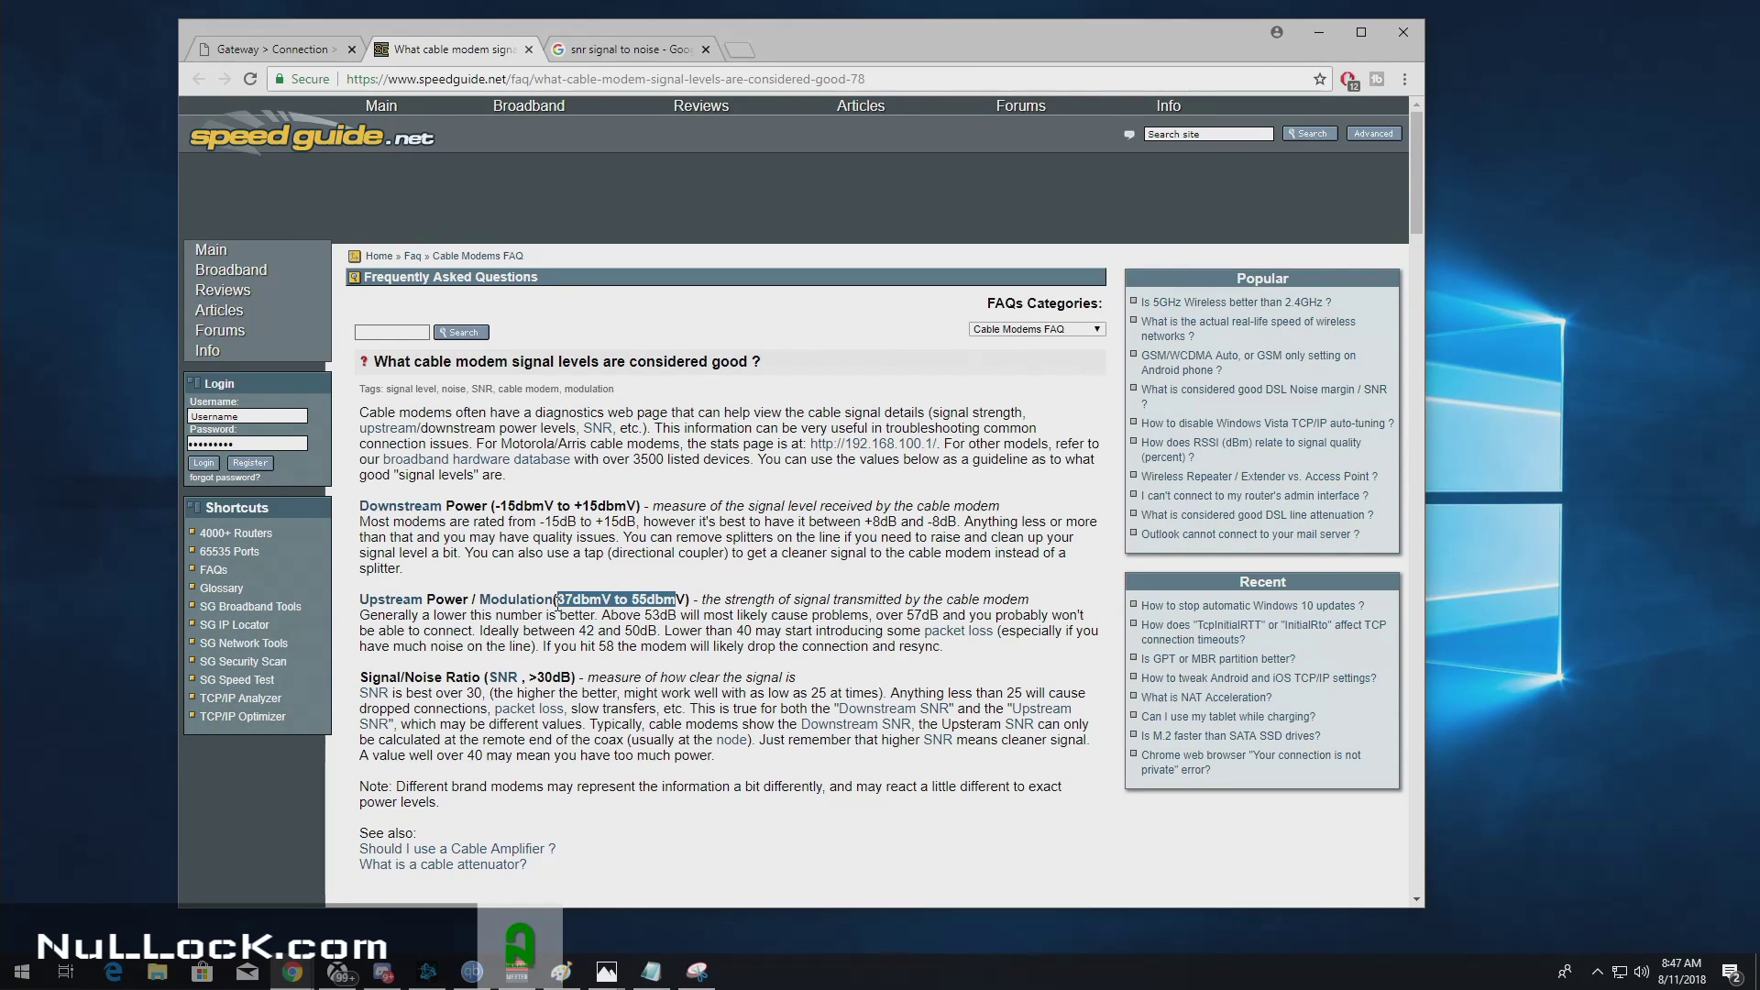
Step: Re-highlight the 37dbmV to 55dbmV upstream range in the SpeedGuide article
click(558, 605)
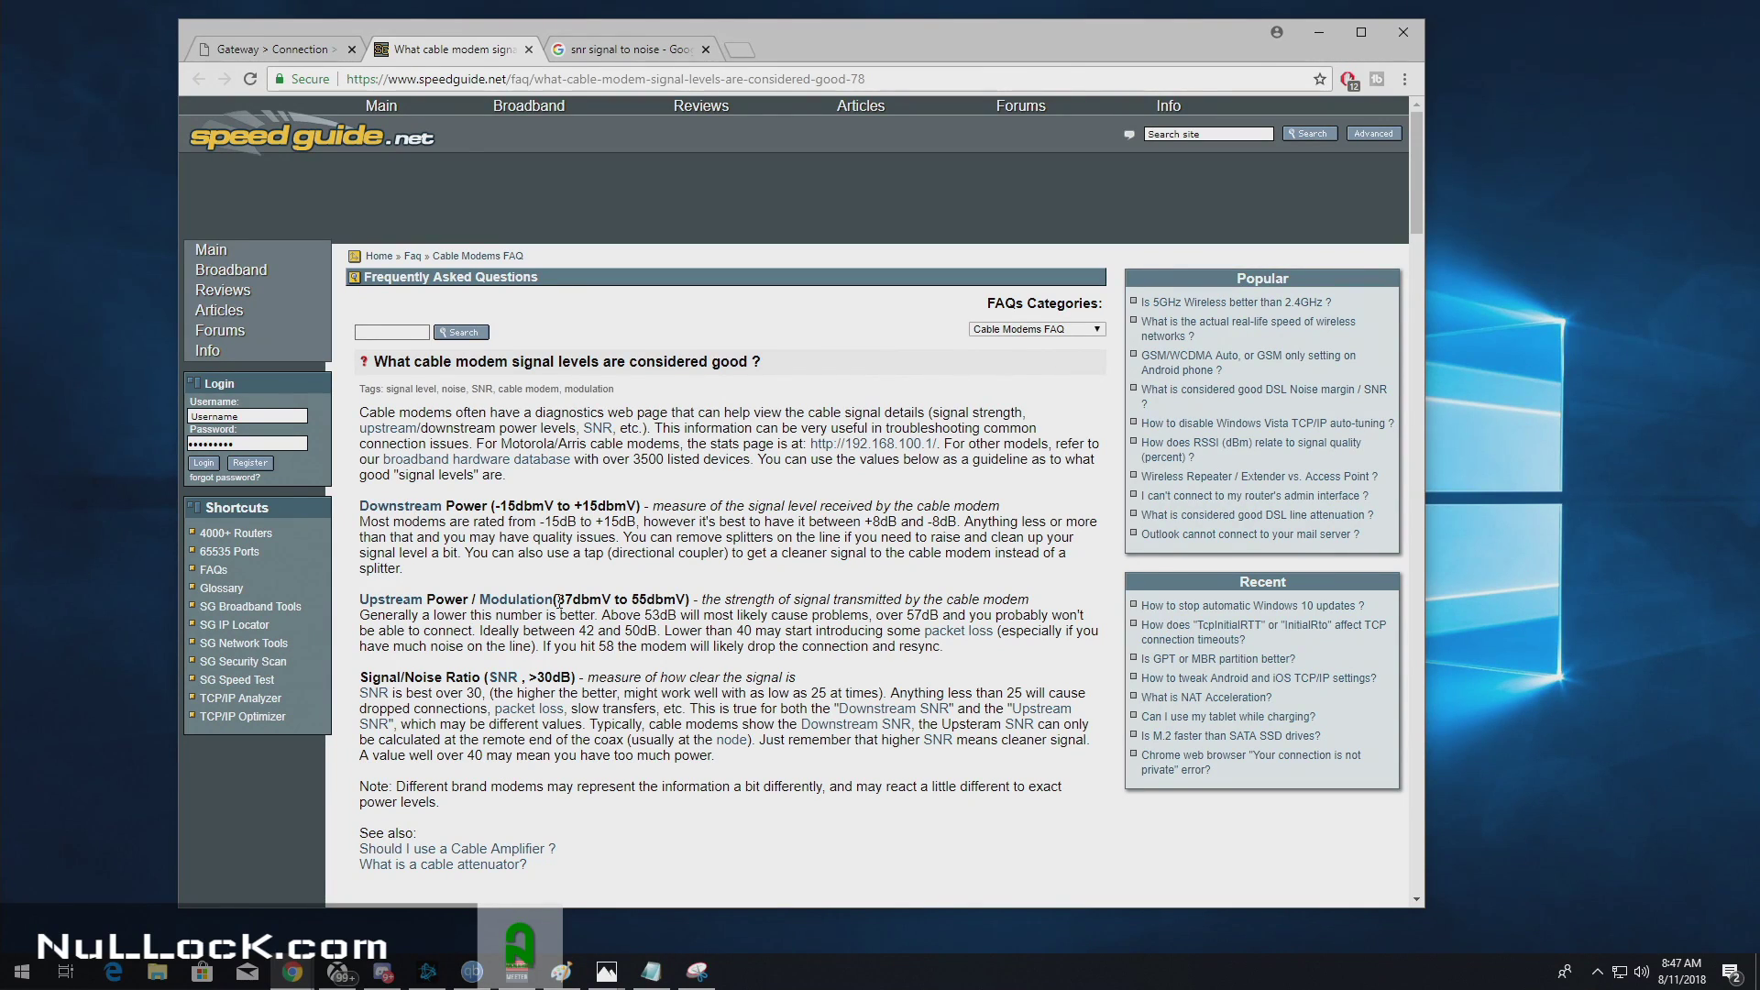
drag(558, 602, 690, 600)
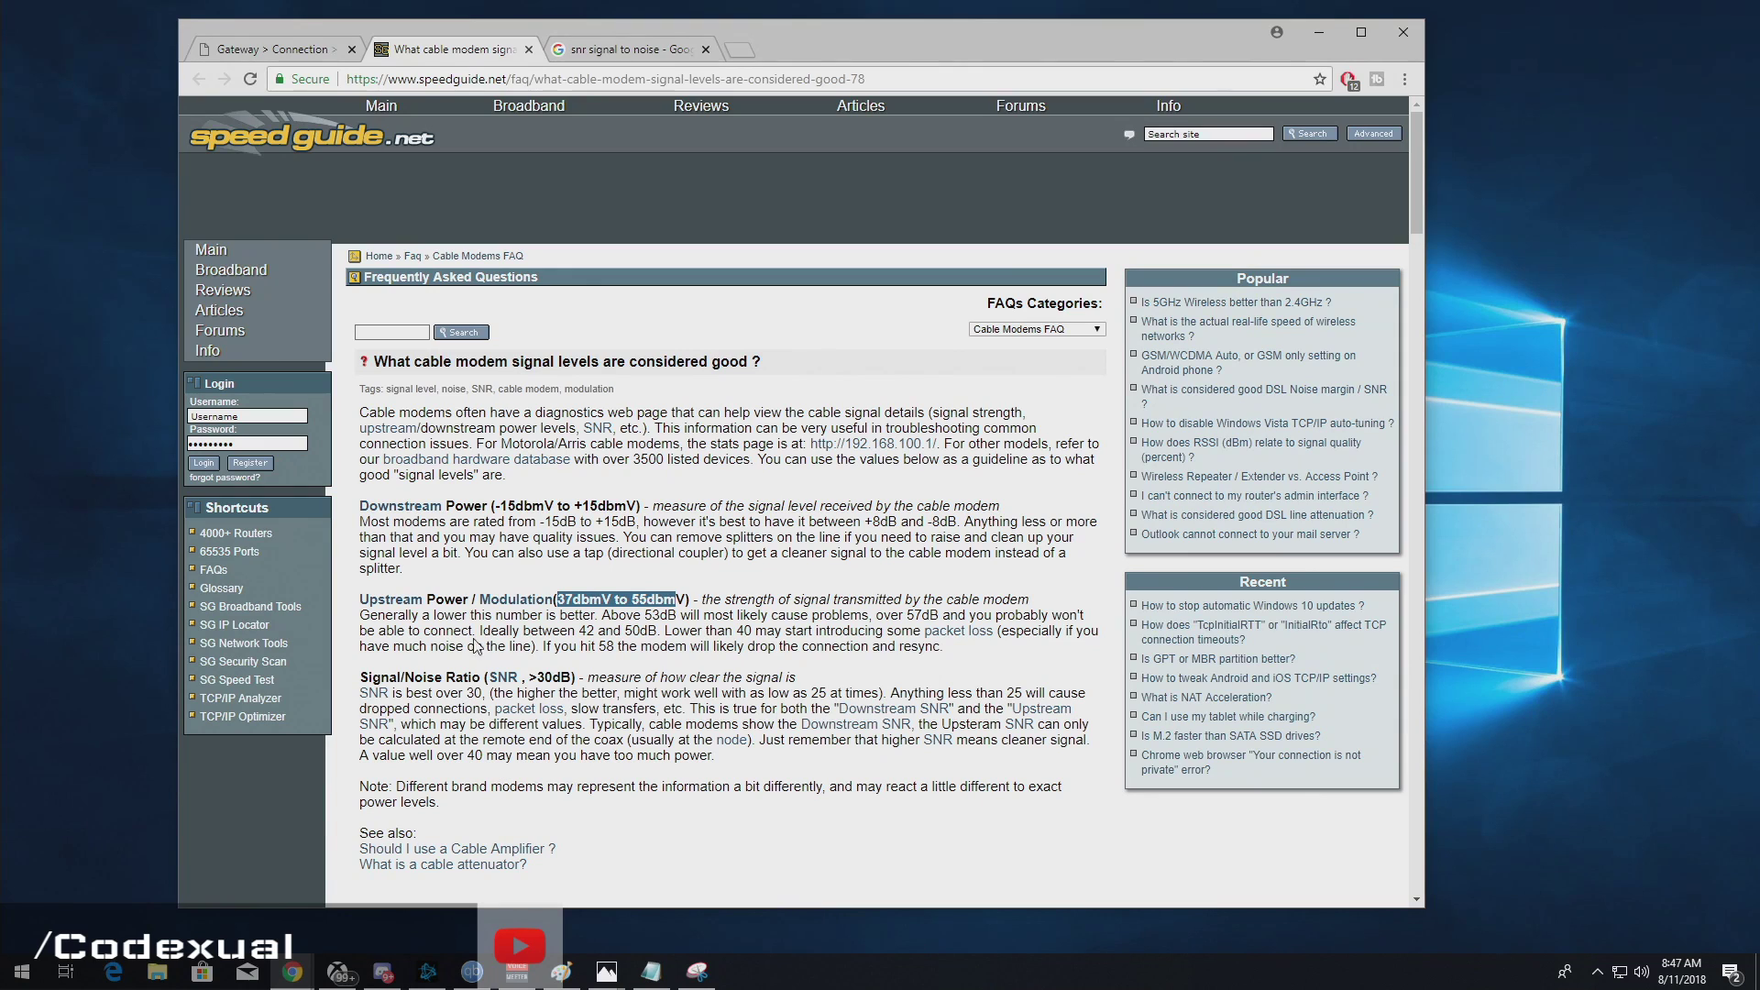
click(271, 49)
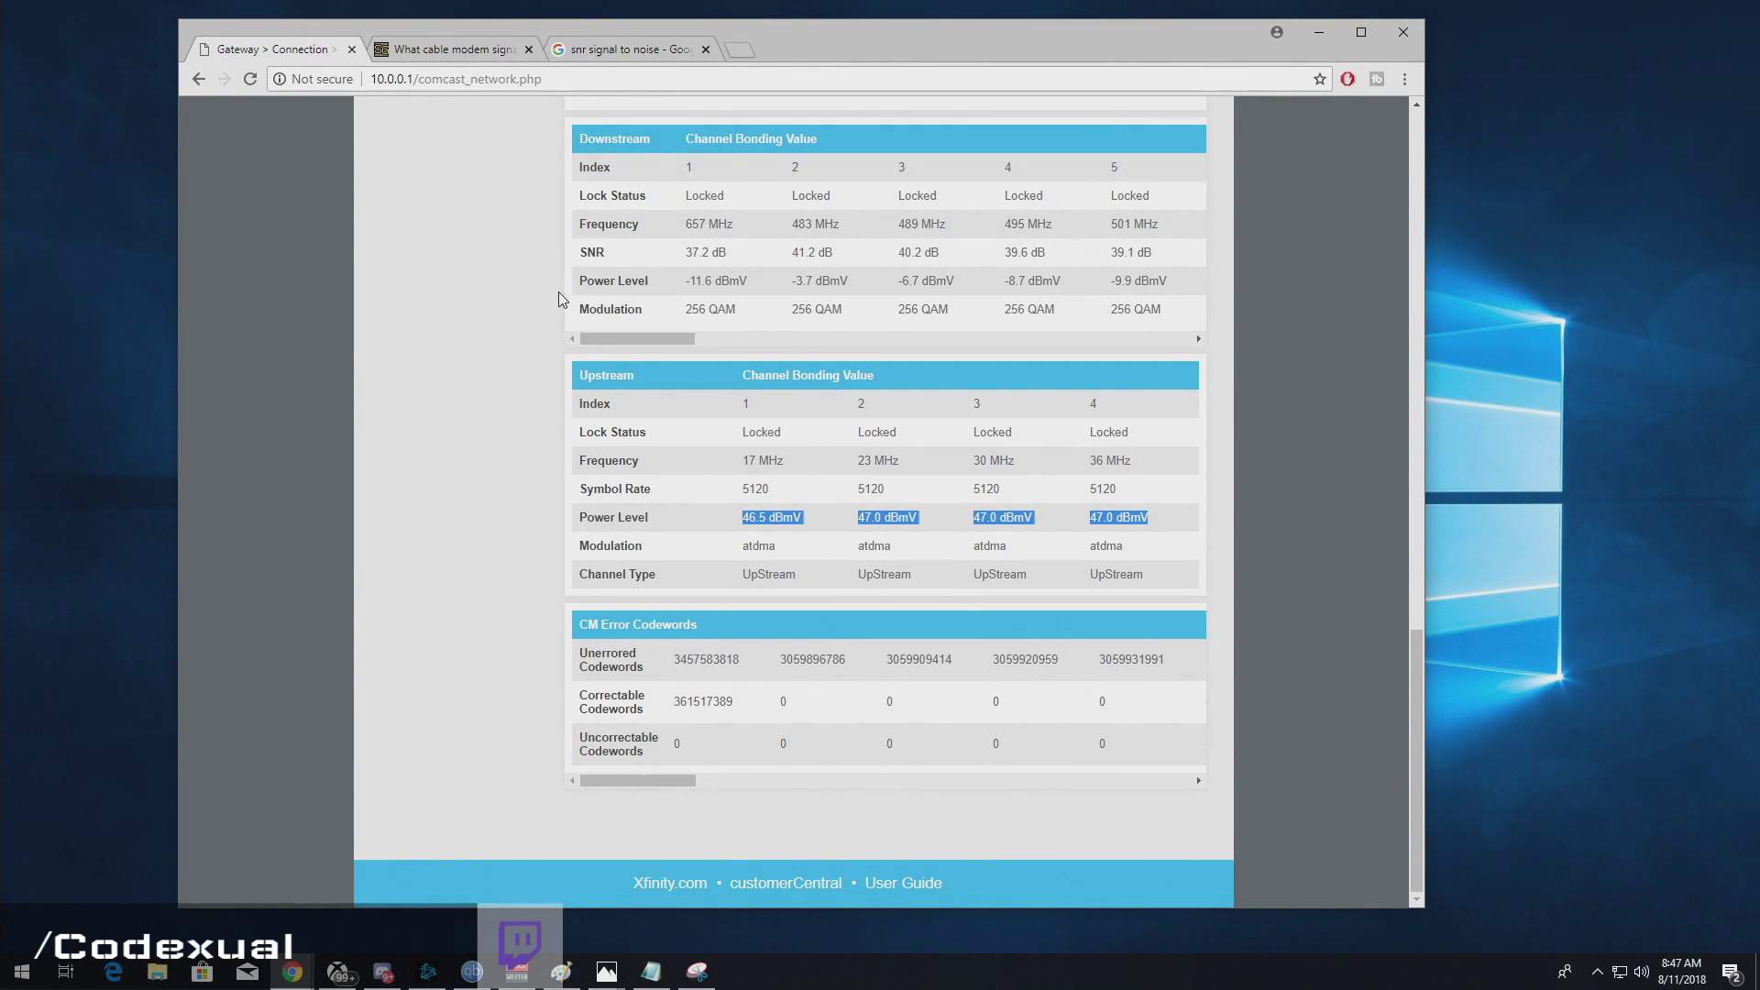
drag(685, 255, 958, 266)
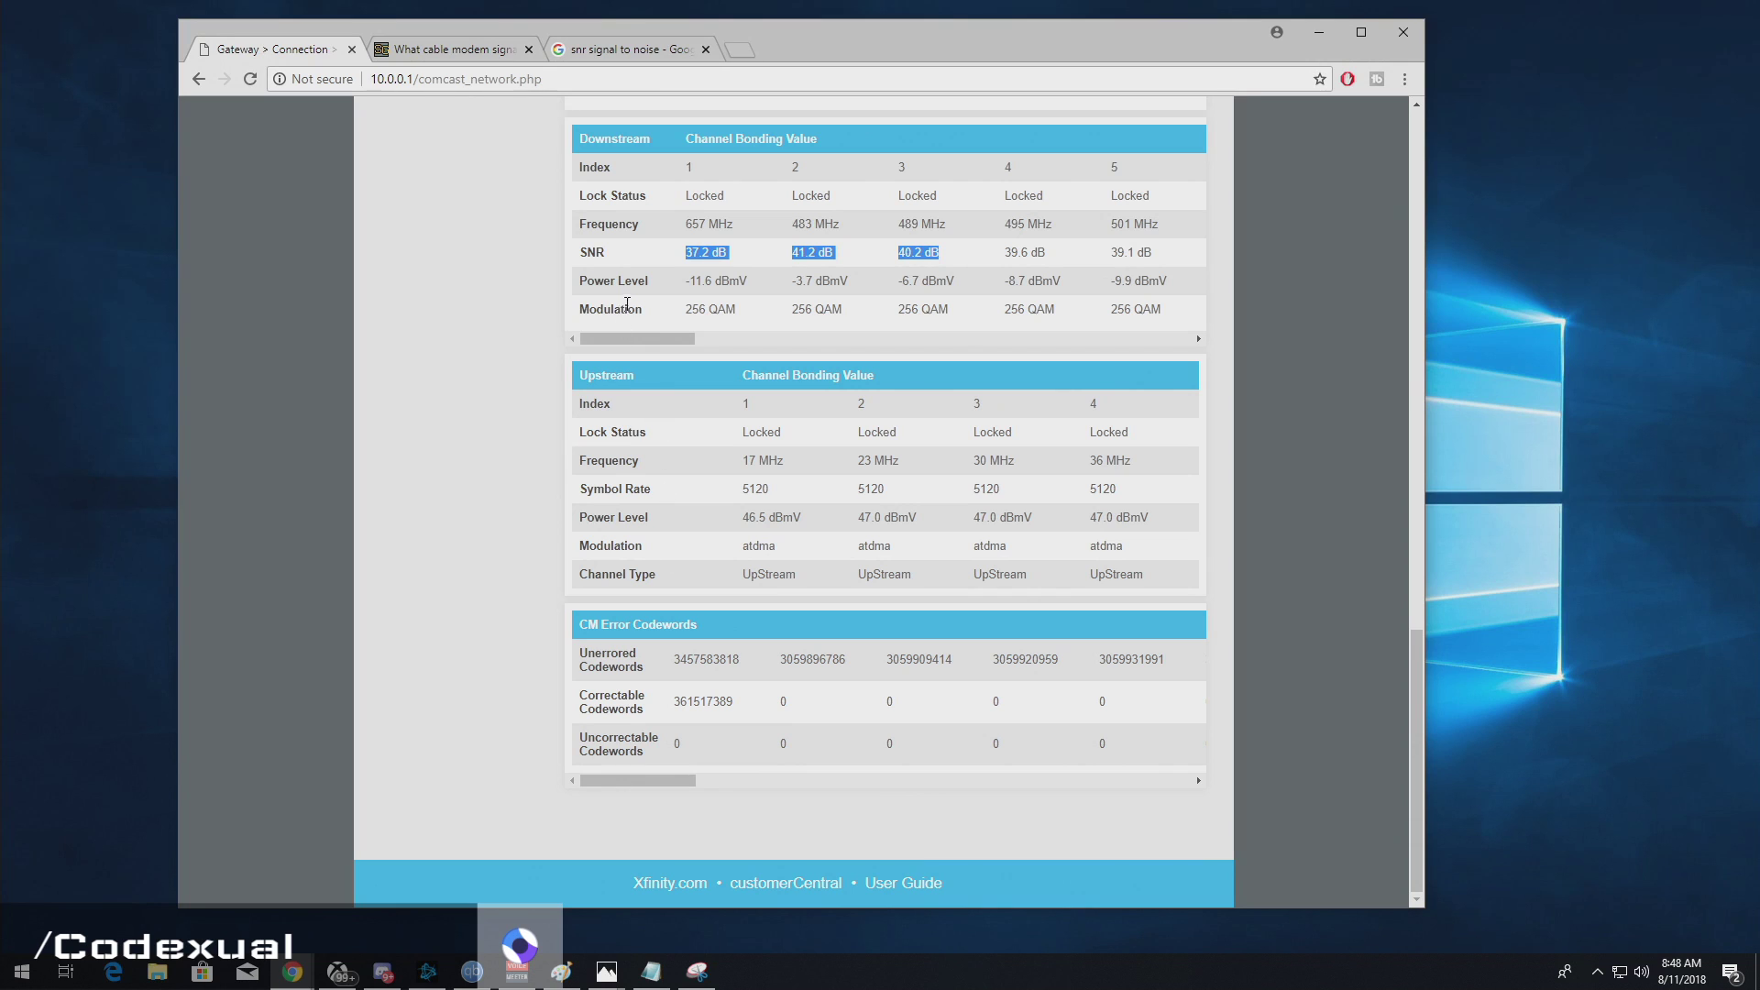
click(602, 135)
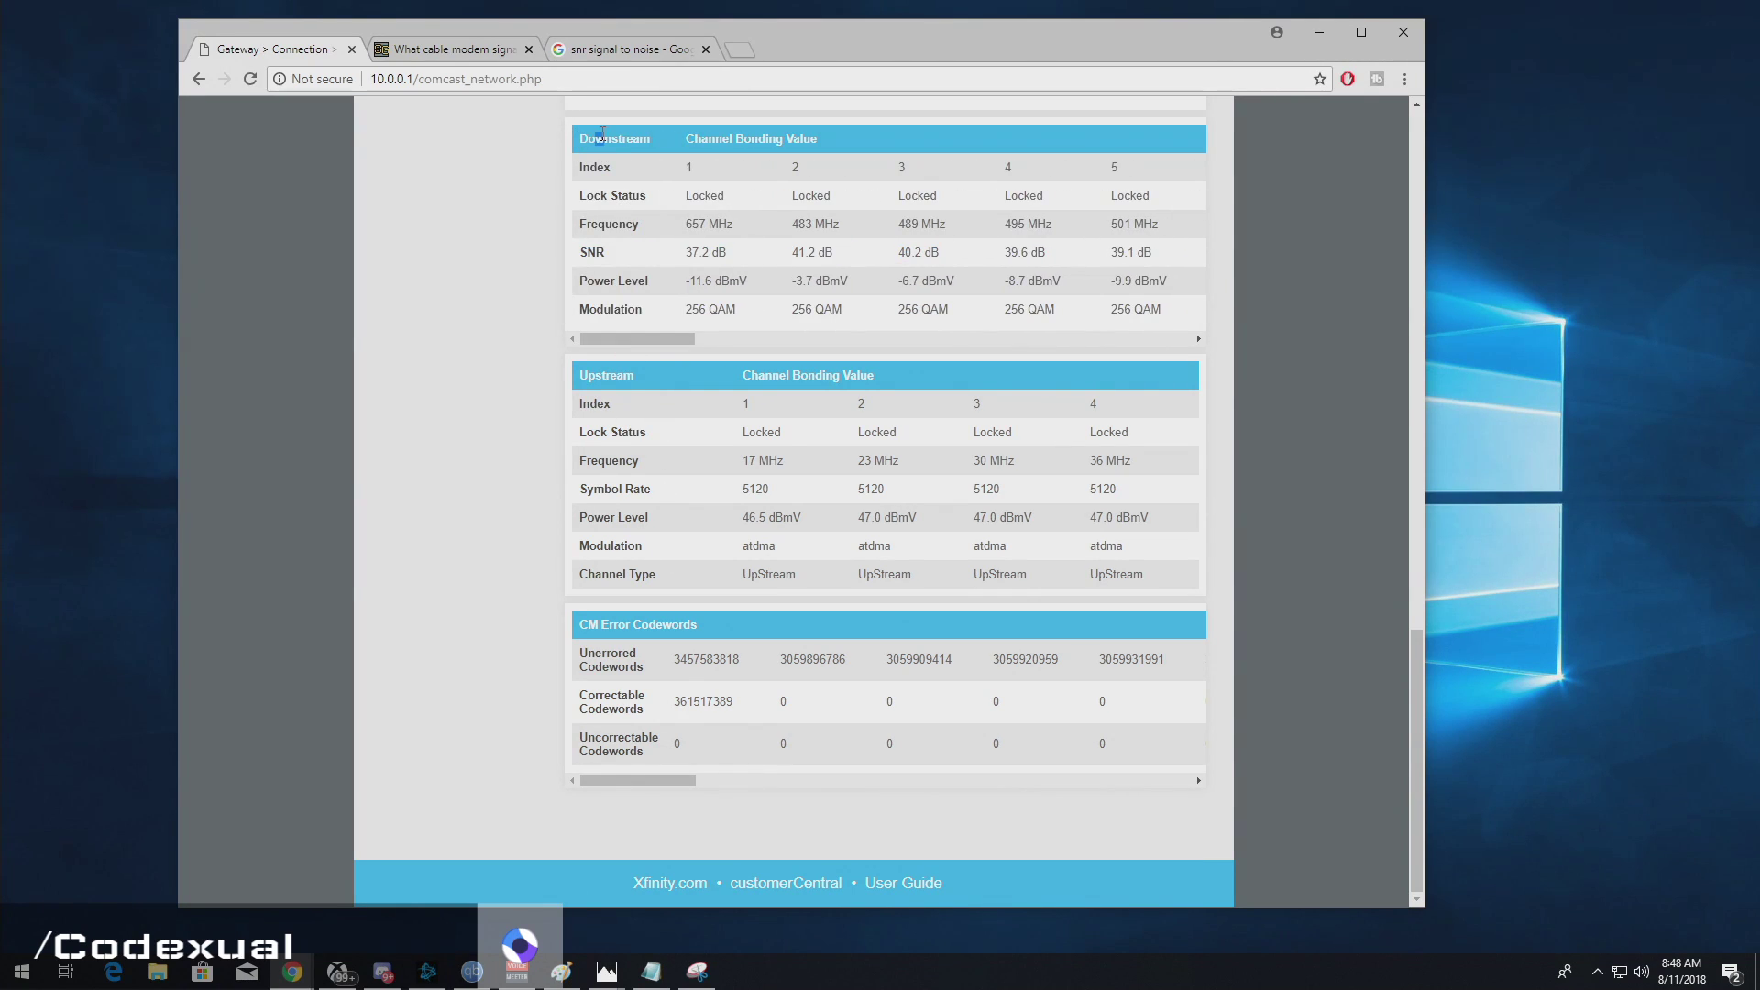
drag(683, 259, 1145, 263)
mouse_move(706, 340)
mouse_down()
mouse_move(983, 324)
mouse_move(685, 316)
mouse_up()
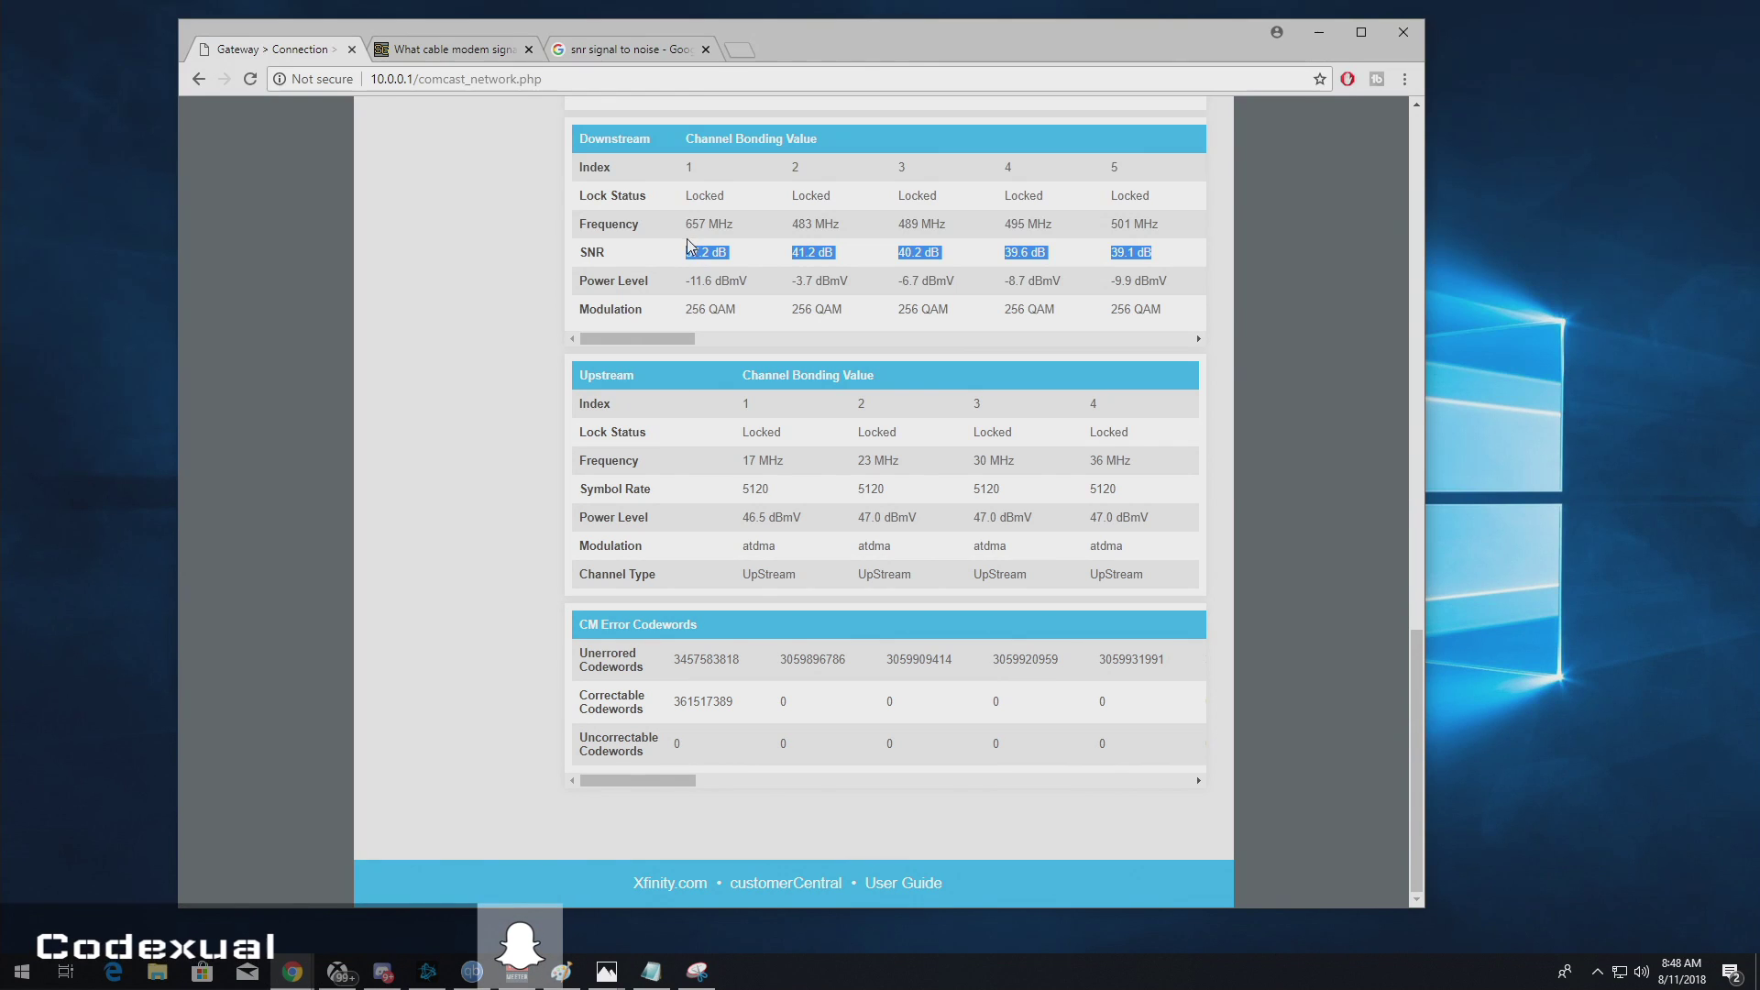
drag(579, 281, 651, 289)
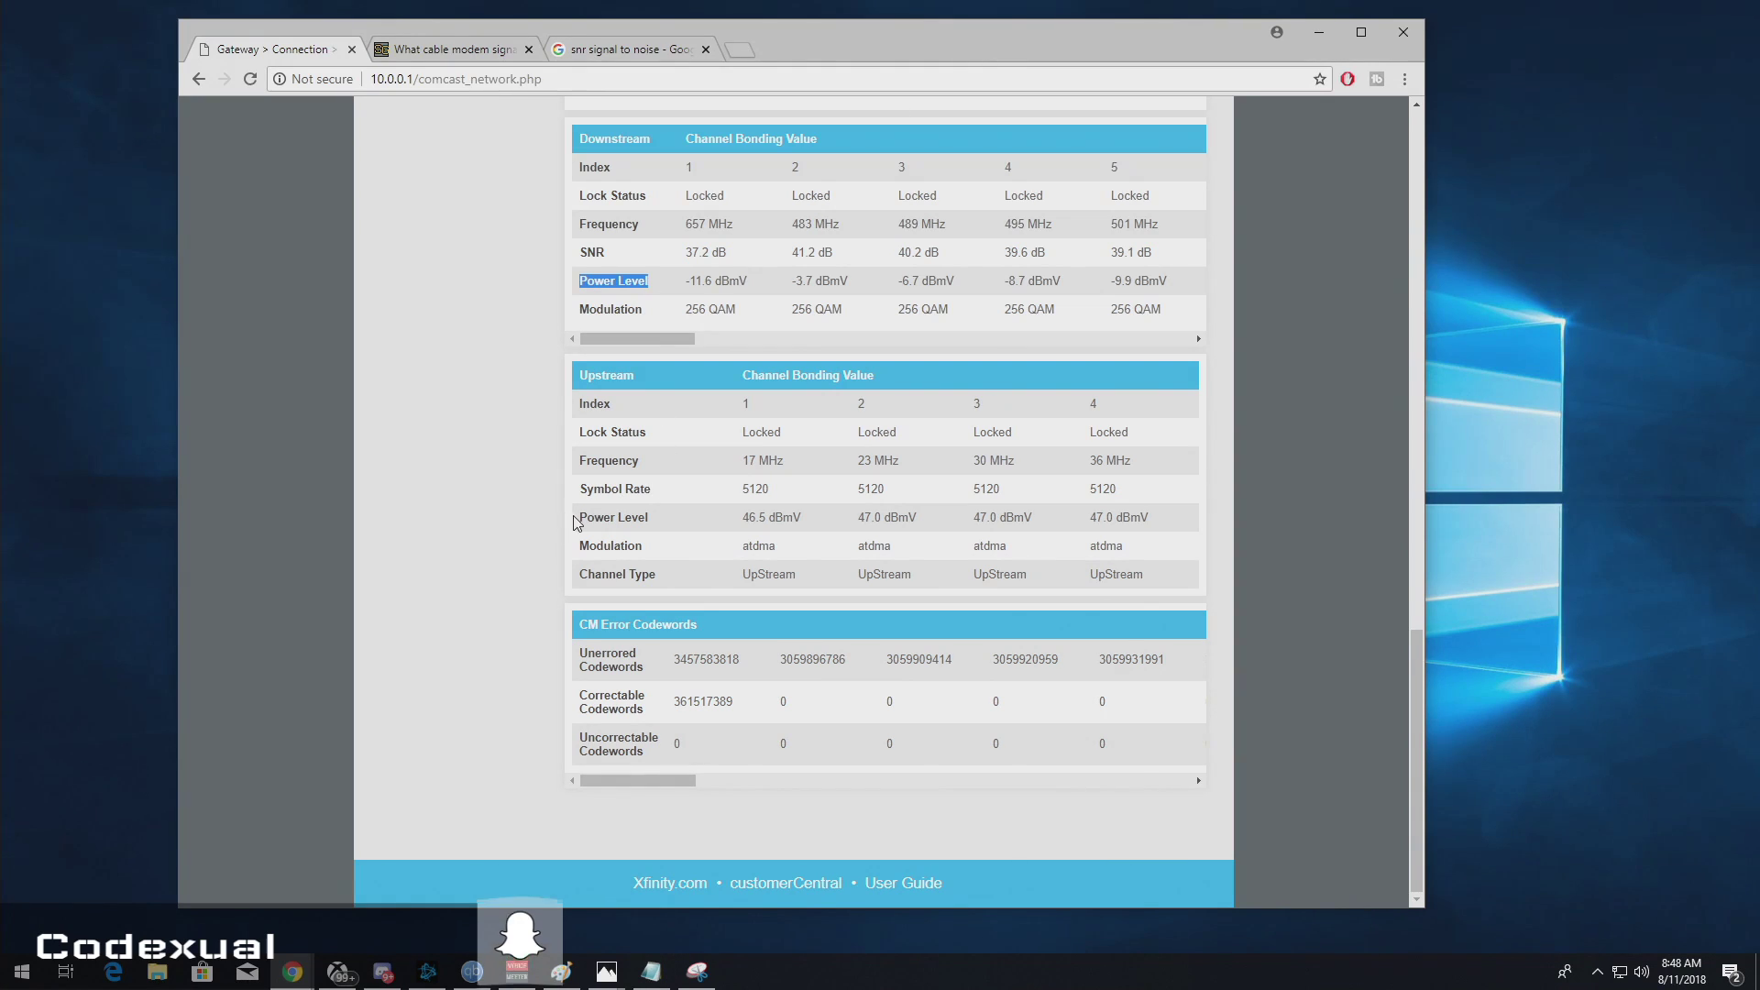
drag(577, 517, 649, 519)
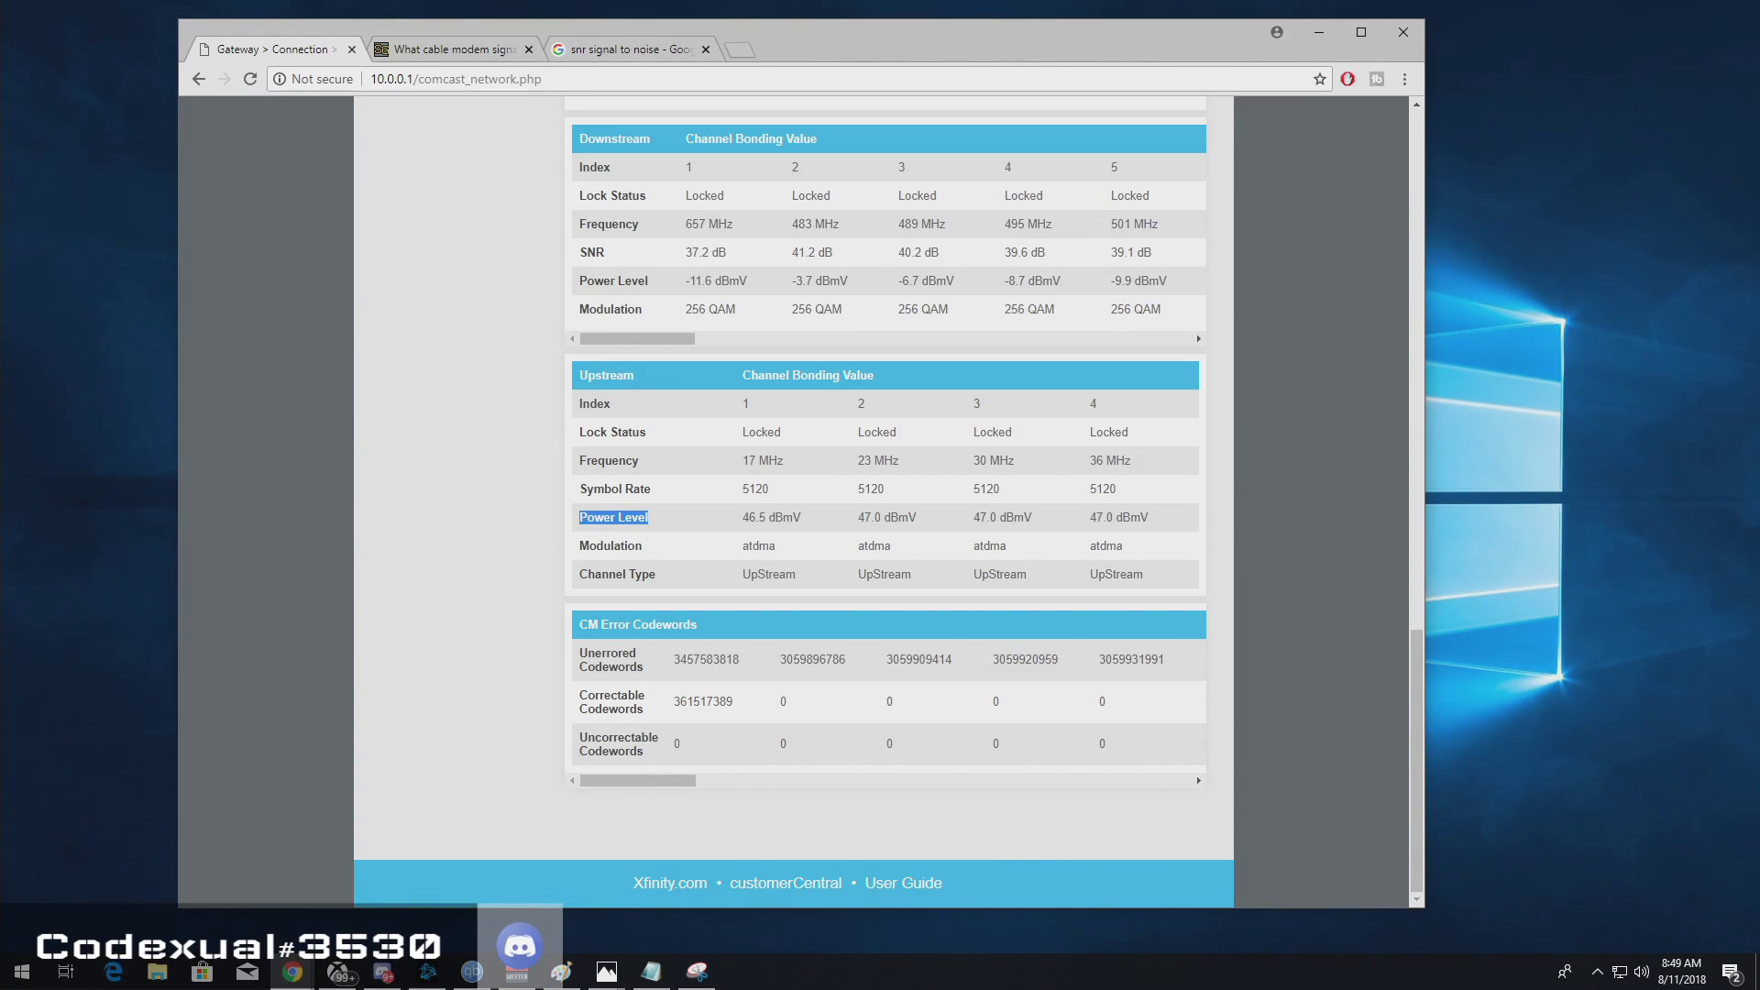
Step: Draw a small dark-red rectangle on the house's right wall in Paint, then move Paint aside
key(alt+Tab)
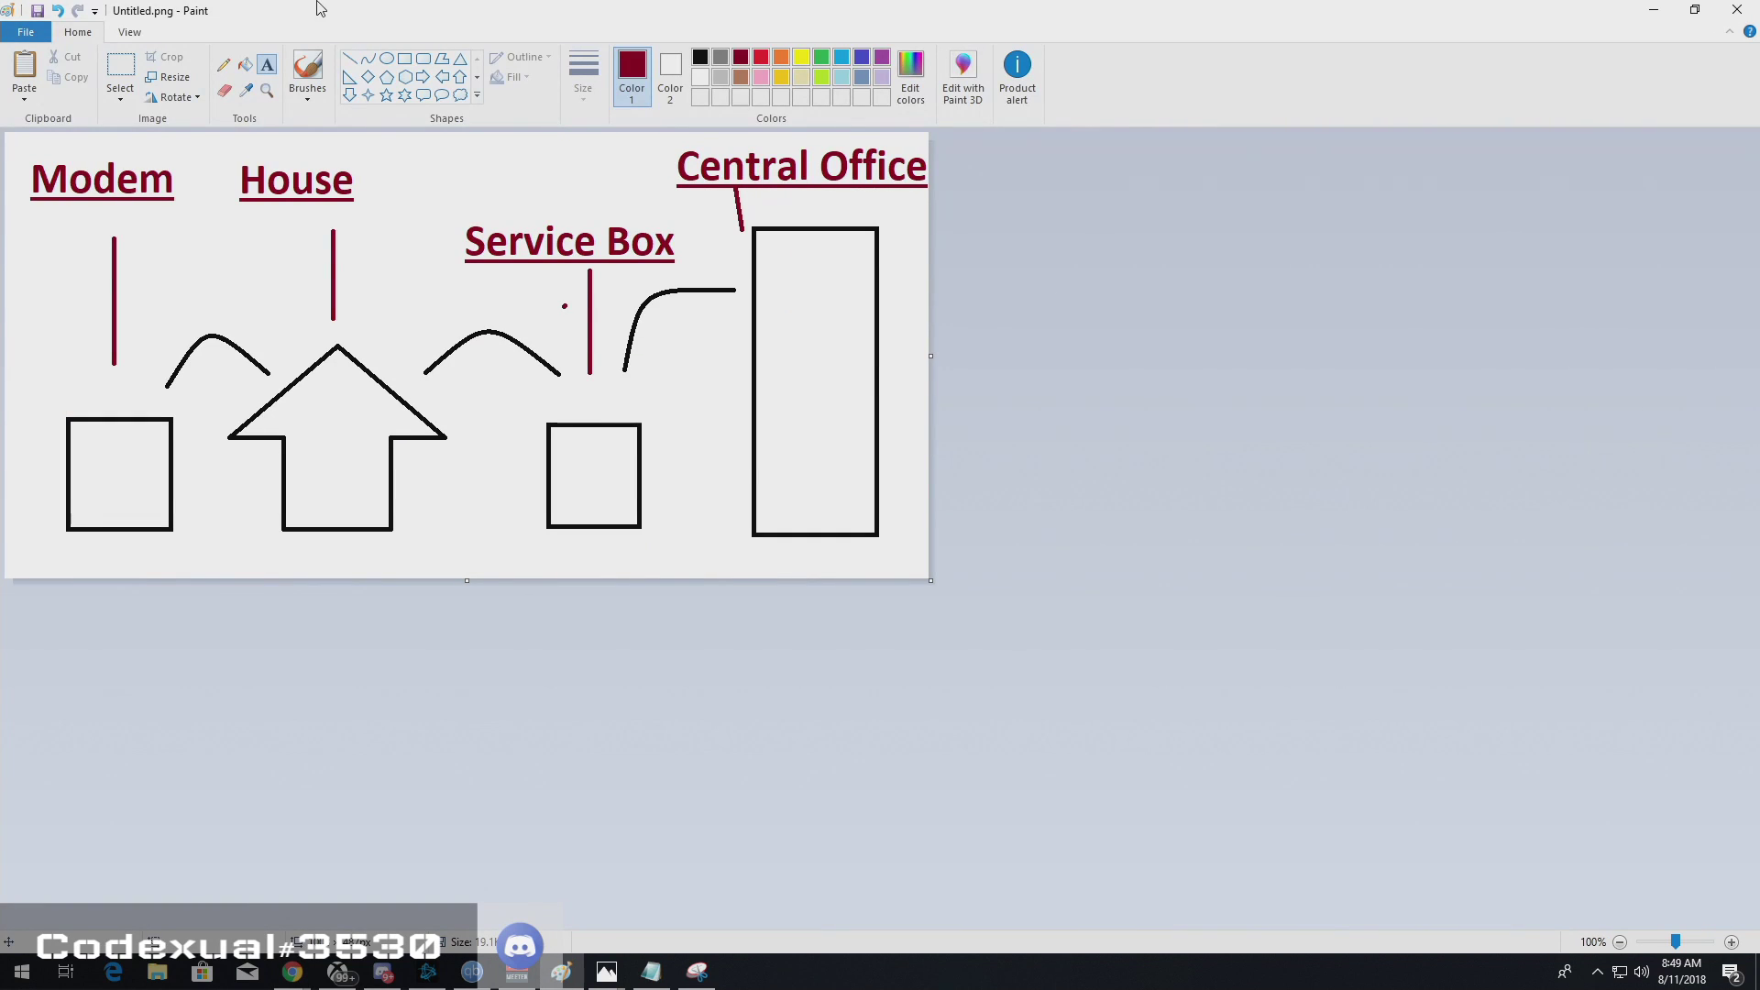
mouse_move(374, 11)
mouse_down()
mouse_move(651, 169)
mouse_move(601, 163)
mouse_up()
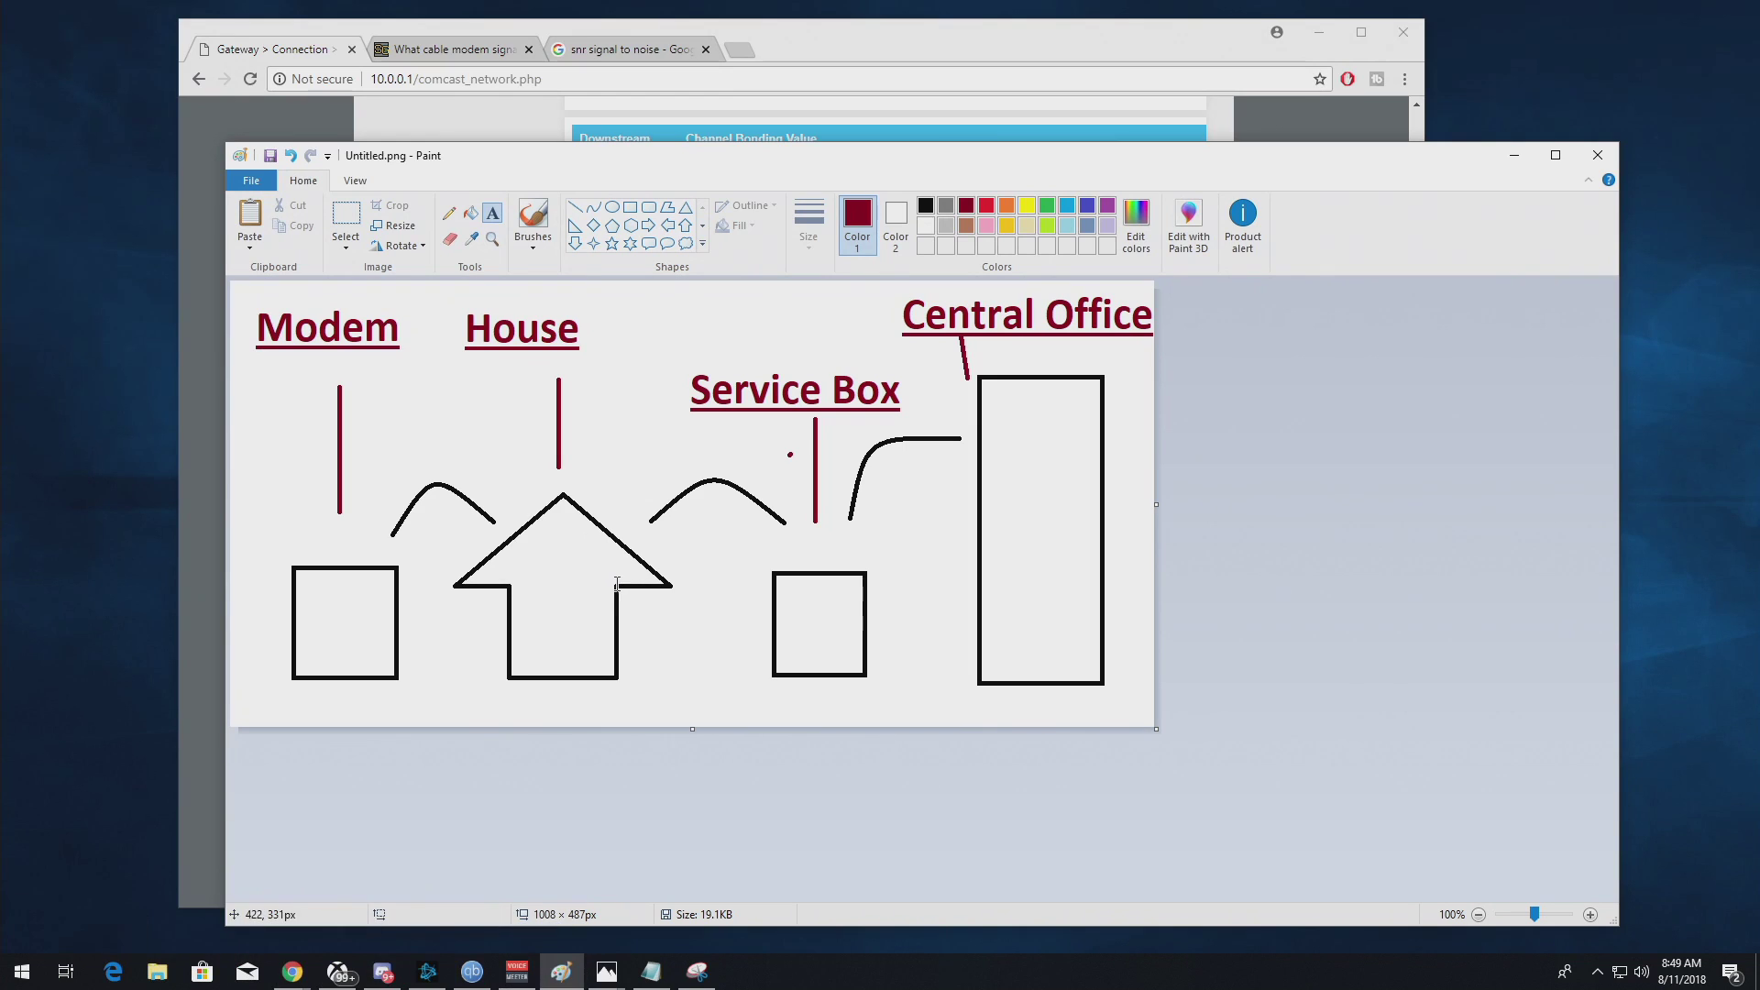
click(630, 207)
drag(619, 621, 636, 646)
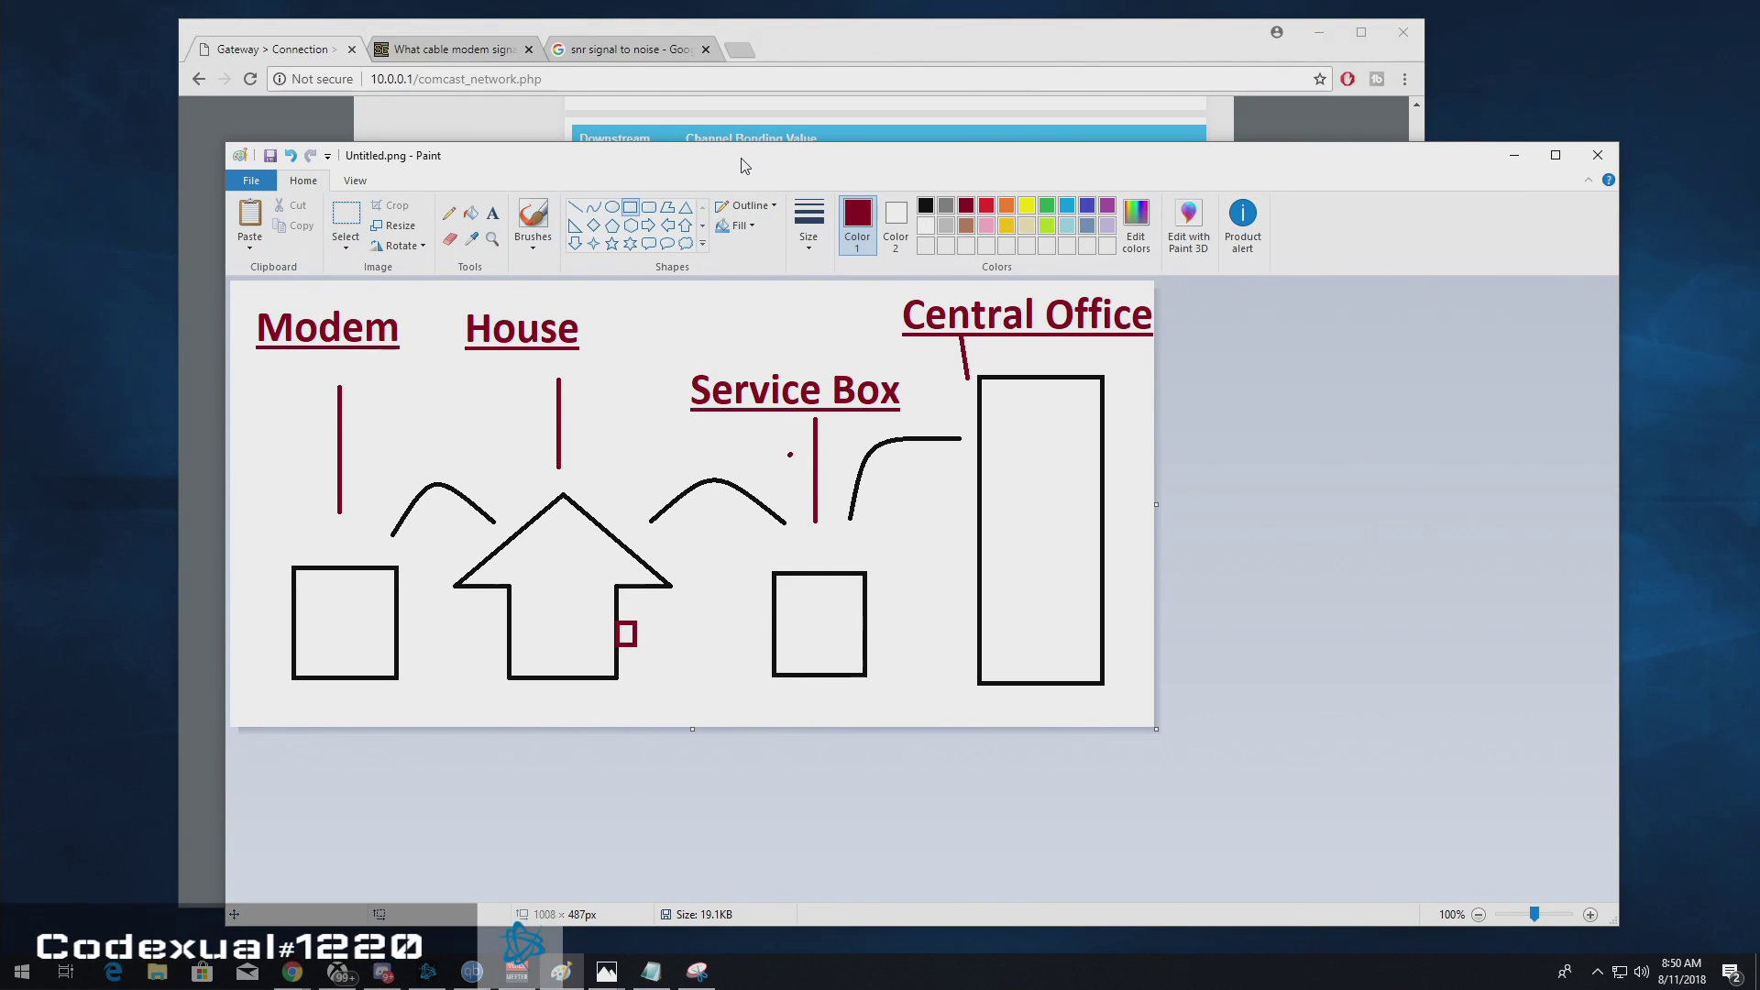
drag(642, 156, 651, 147)
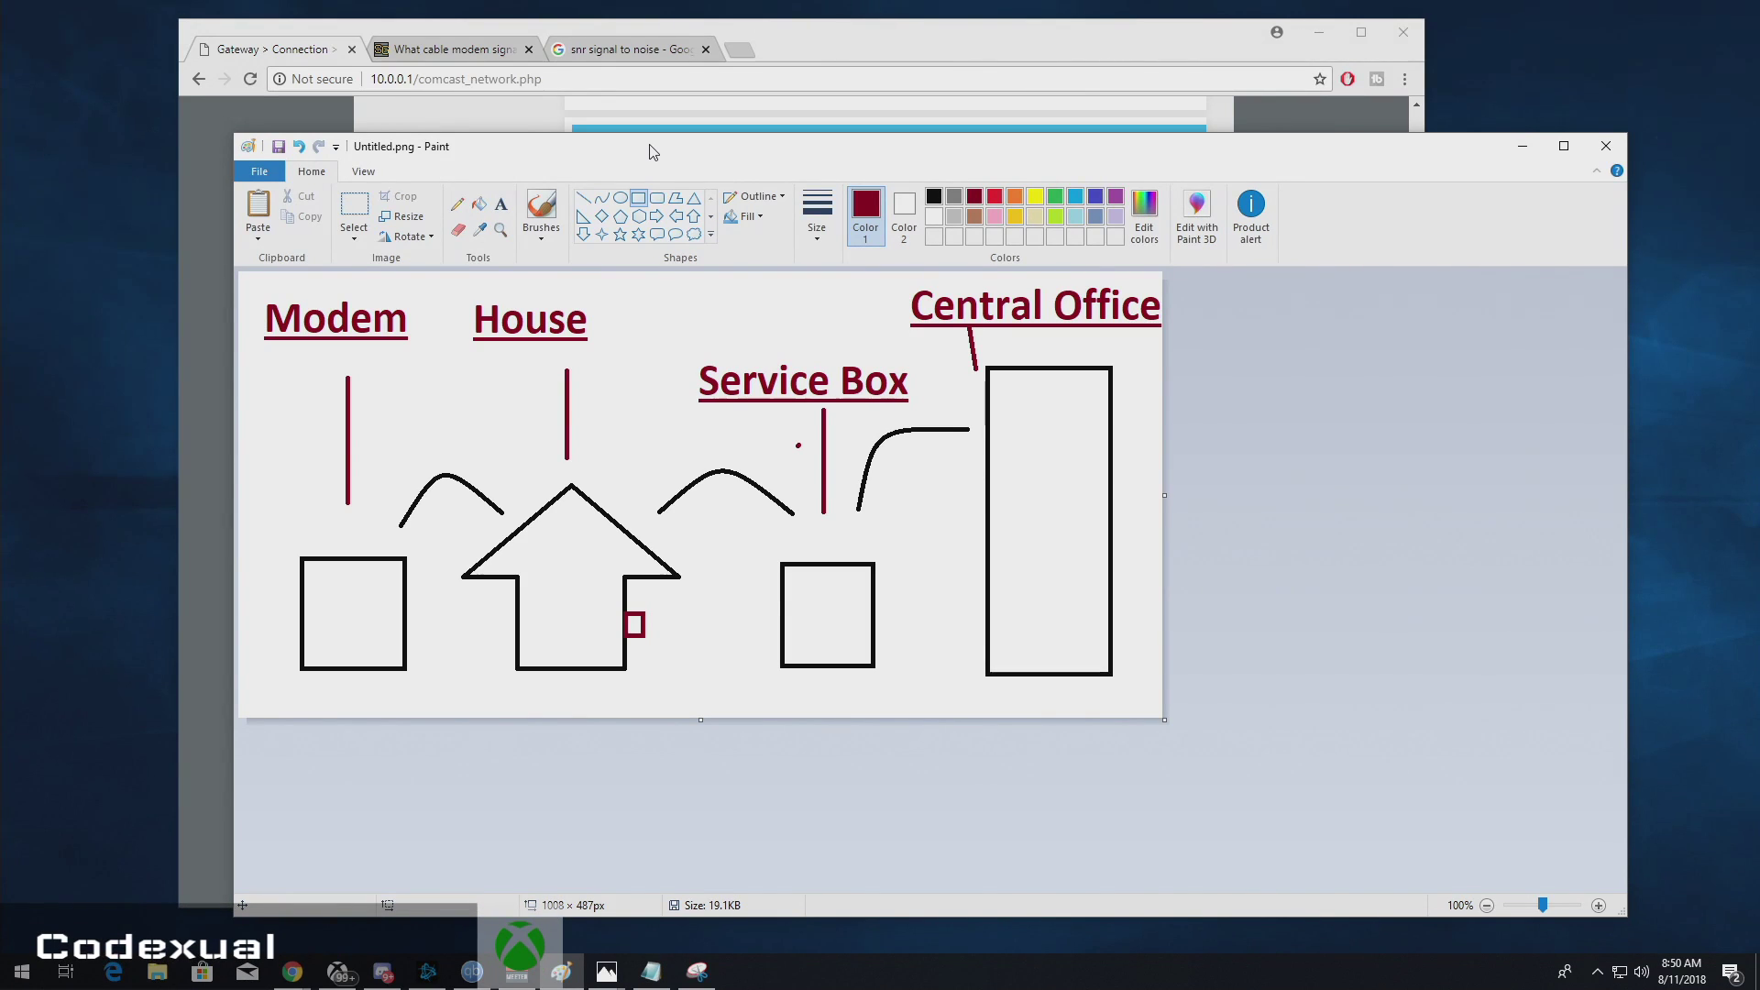
mouse_move(650, 150)
mouse_down()
mouse_move(816, 180)
mouse_move(1169, 317)
mouse_move(1755, 367)
mouse_up()
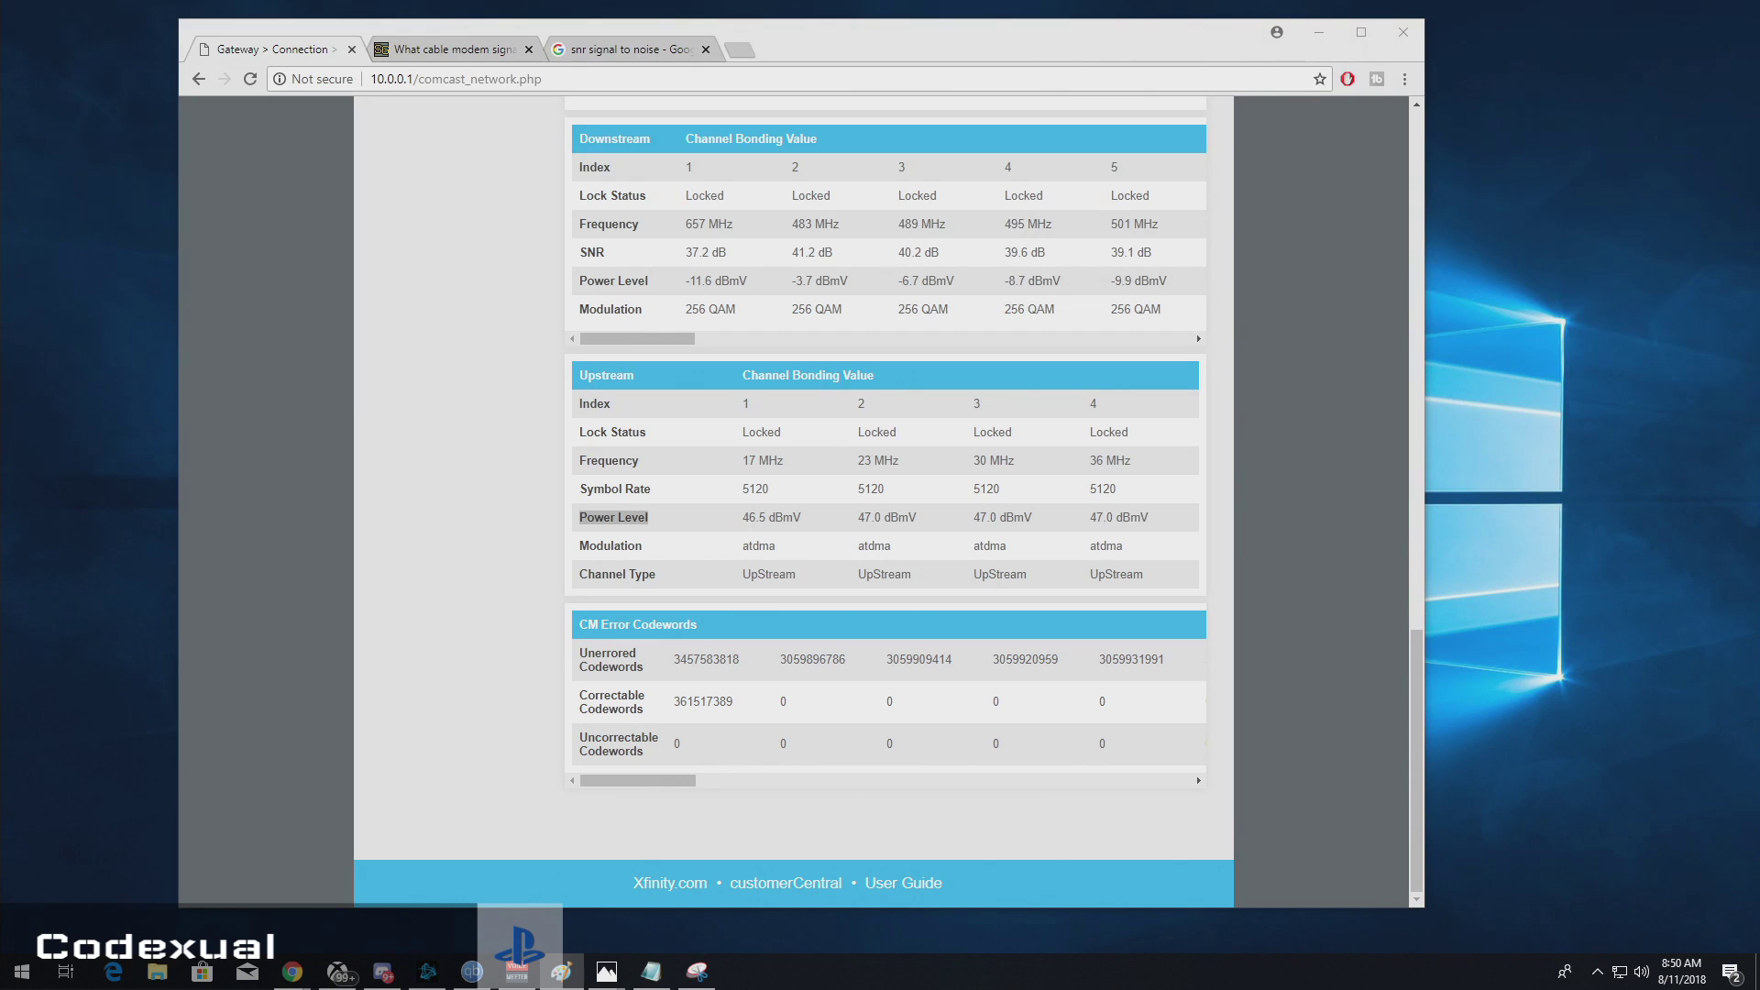
Step: Draw a thin dark-red vertical line above the house's box in Paint, then move Paint aside
key(alt+Tab)
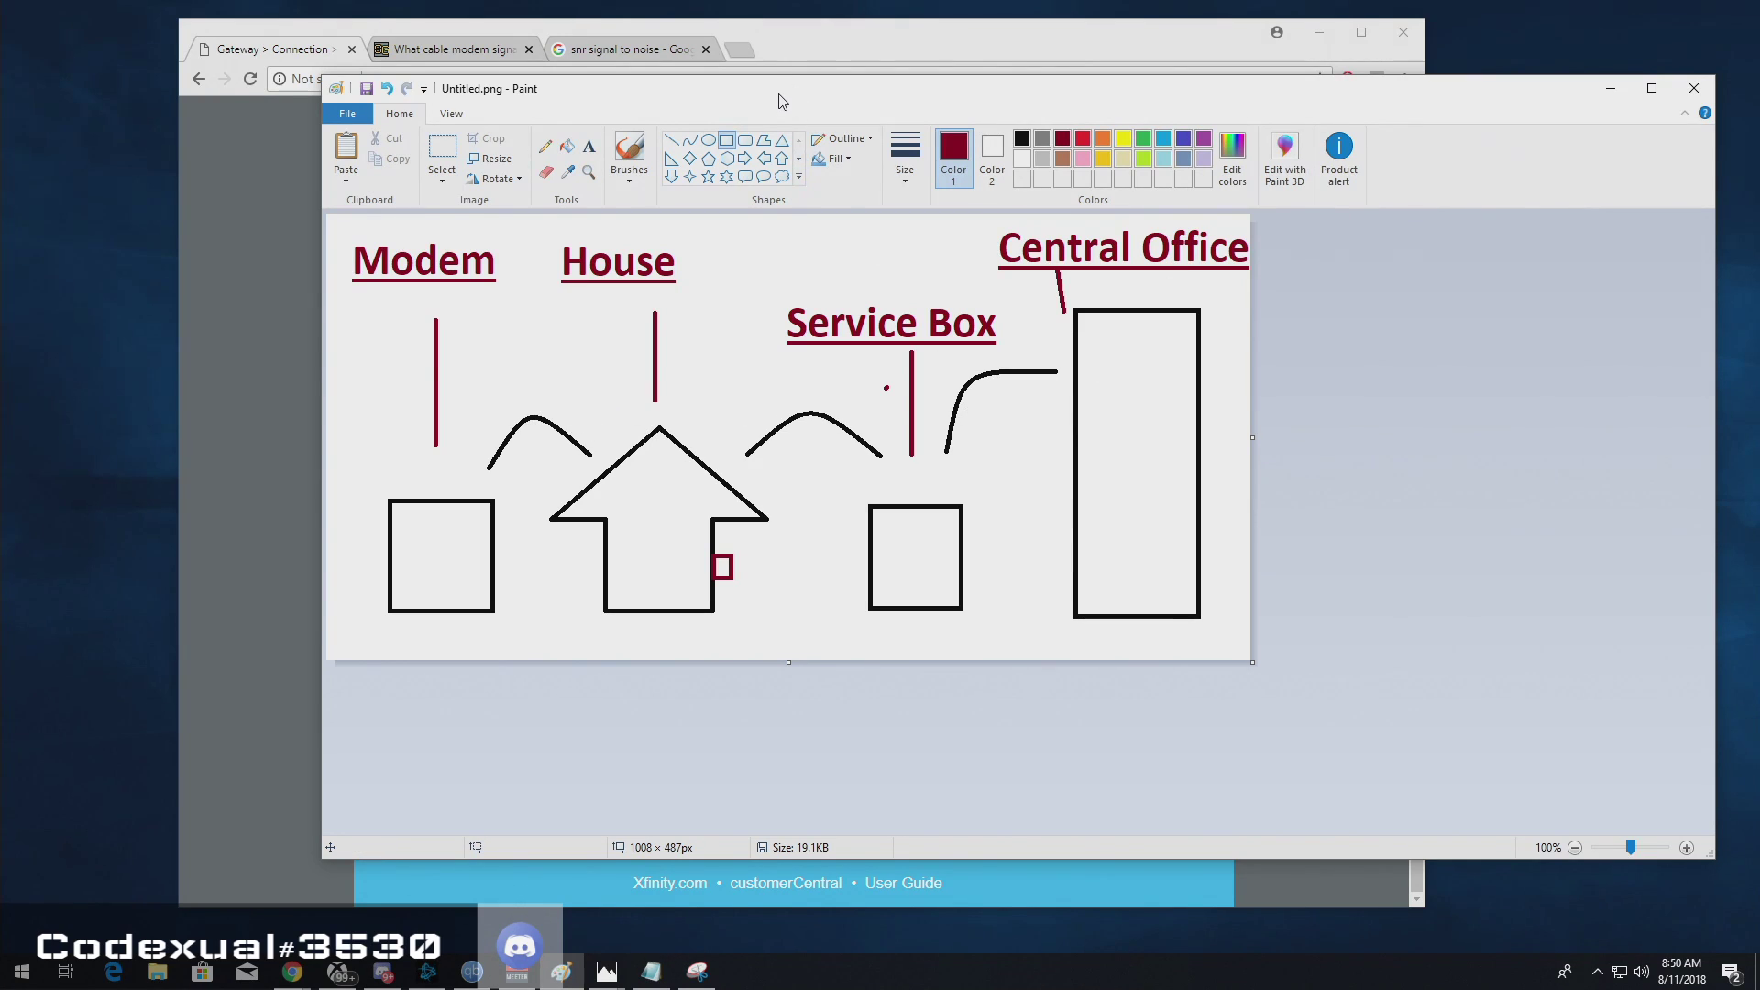
drag(780, 99, 729, 106)
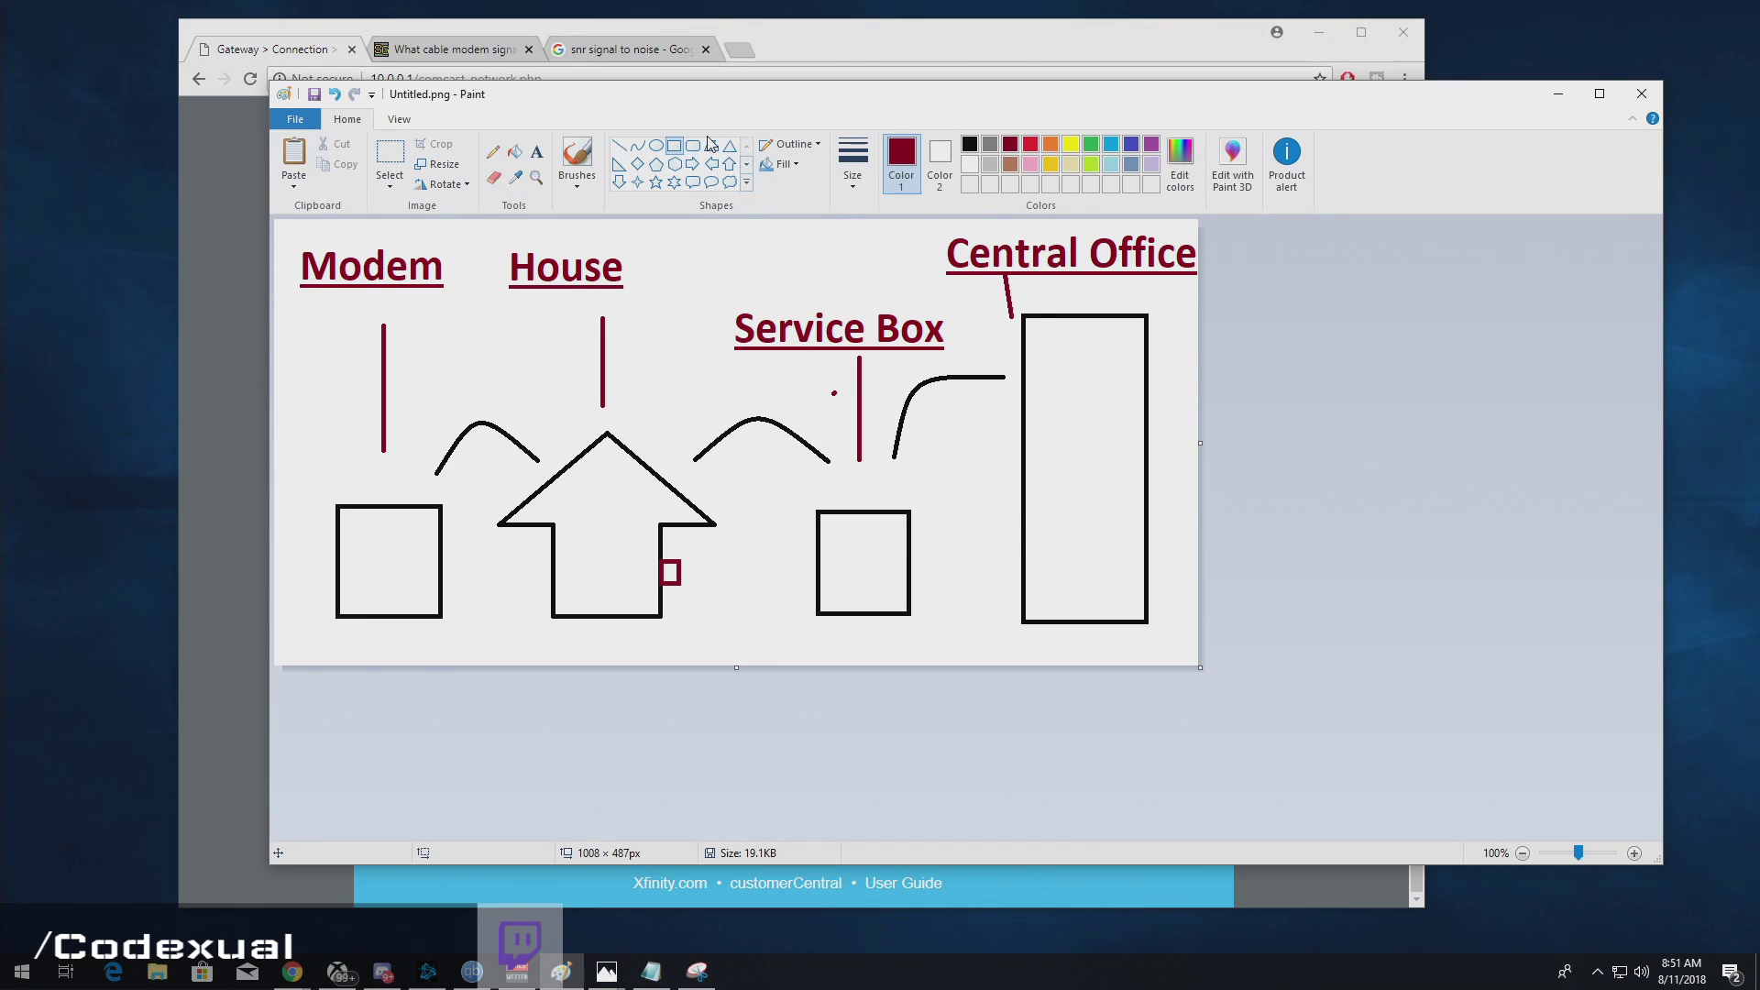
click(618, 145)
drag(674, 540, 671, 370)
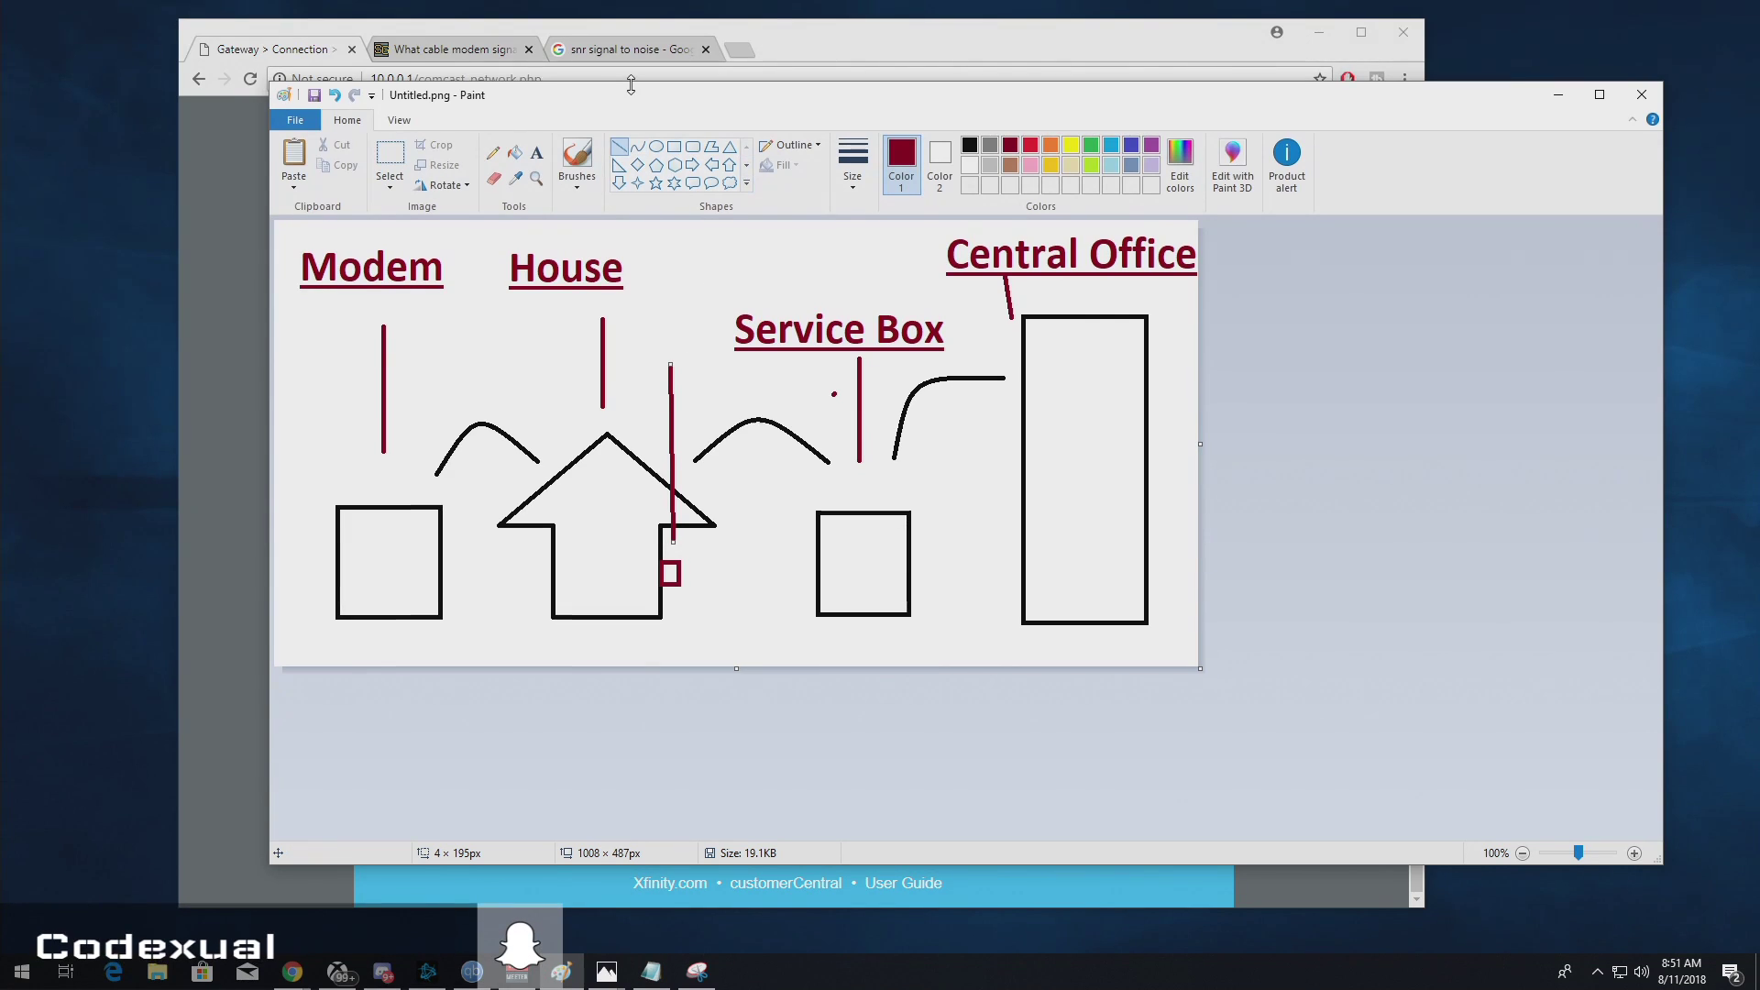
drag(632, 95, 633, 109)
mouse_move(842, 112)
mouse_down()
mouse_move(1575, 621)
mouse_move(1613, 515)
mouse_move(1759, 307)
mouse_move(1759, 275)
mouse_up()
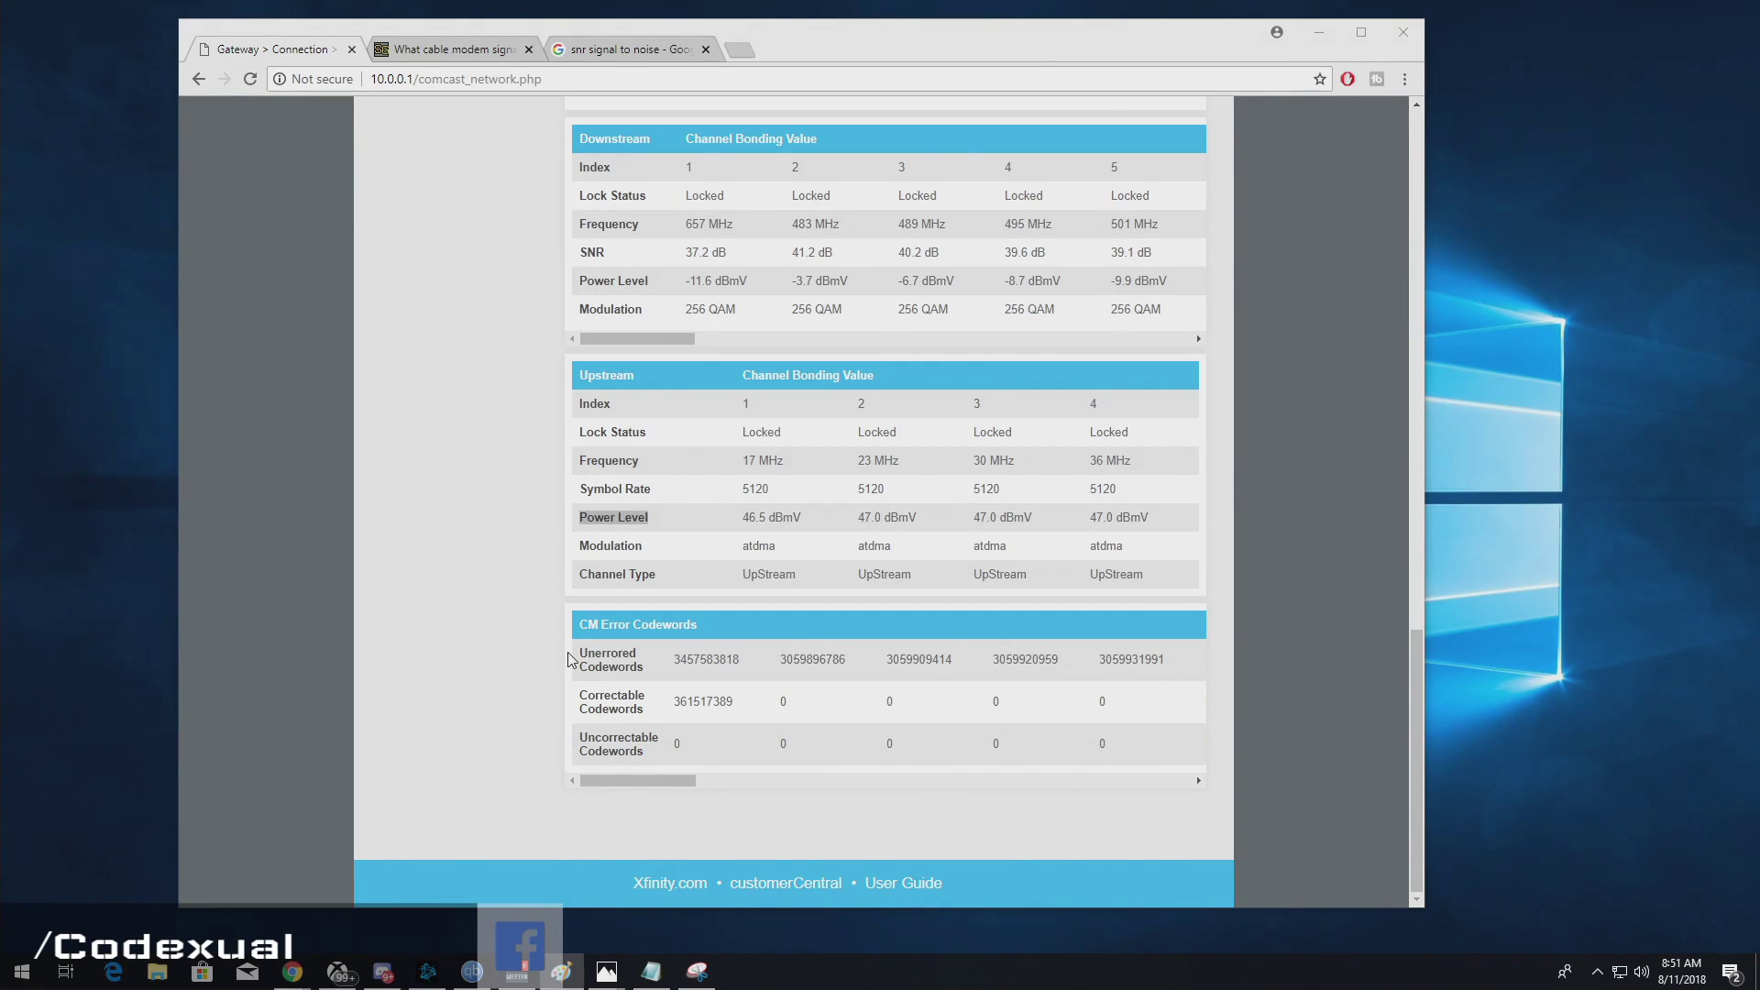
Step: Bring the Notepad error notes to the front, enlarge them and position them mid-screen
click(653, 970)
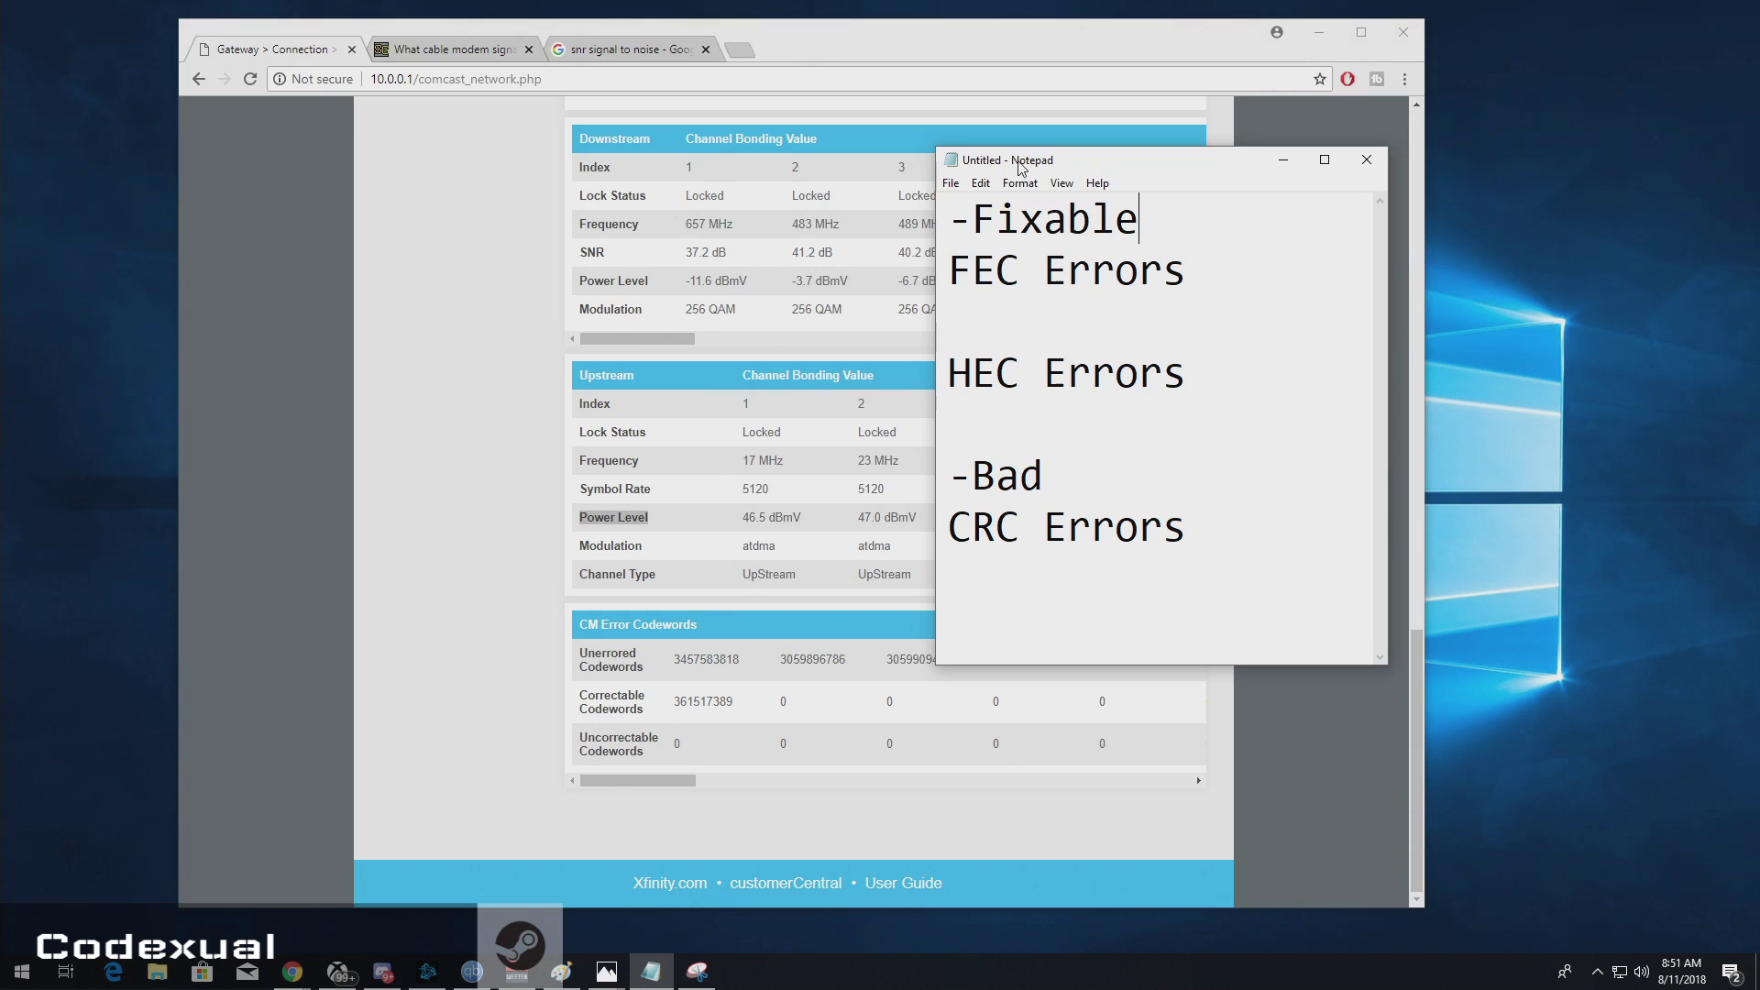
drag(1082, 165, 1388, 151)
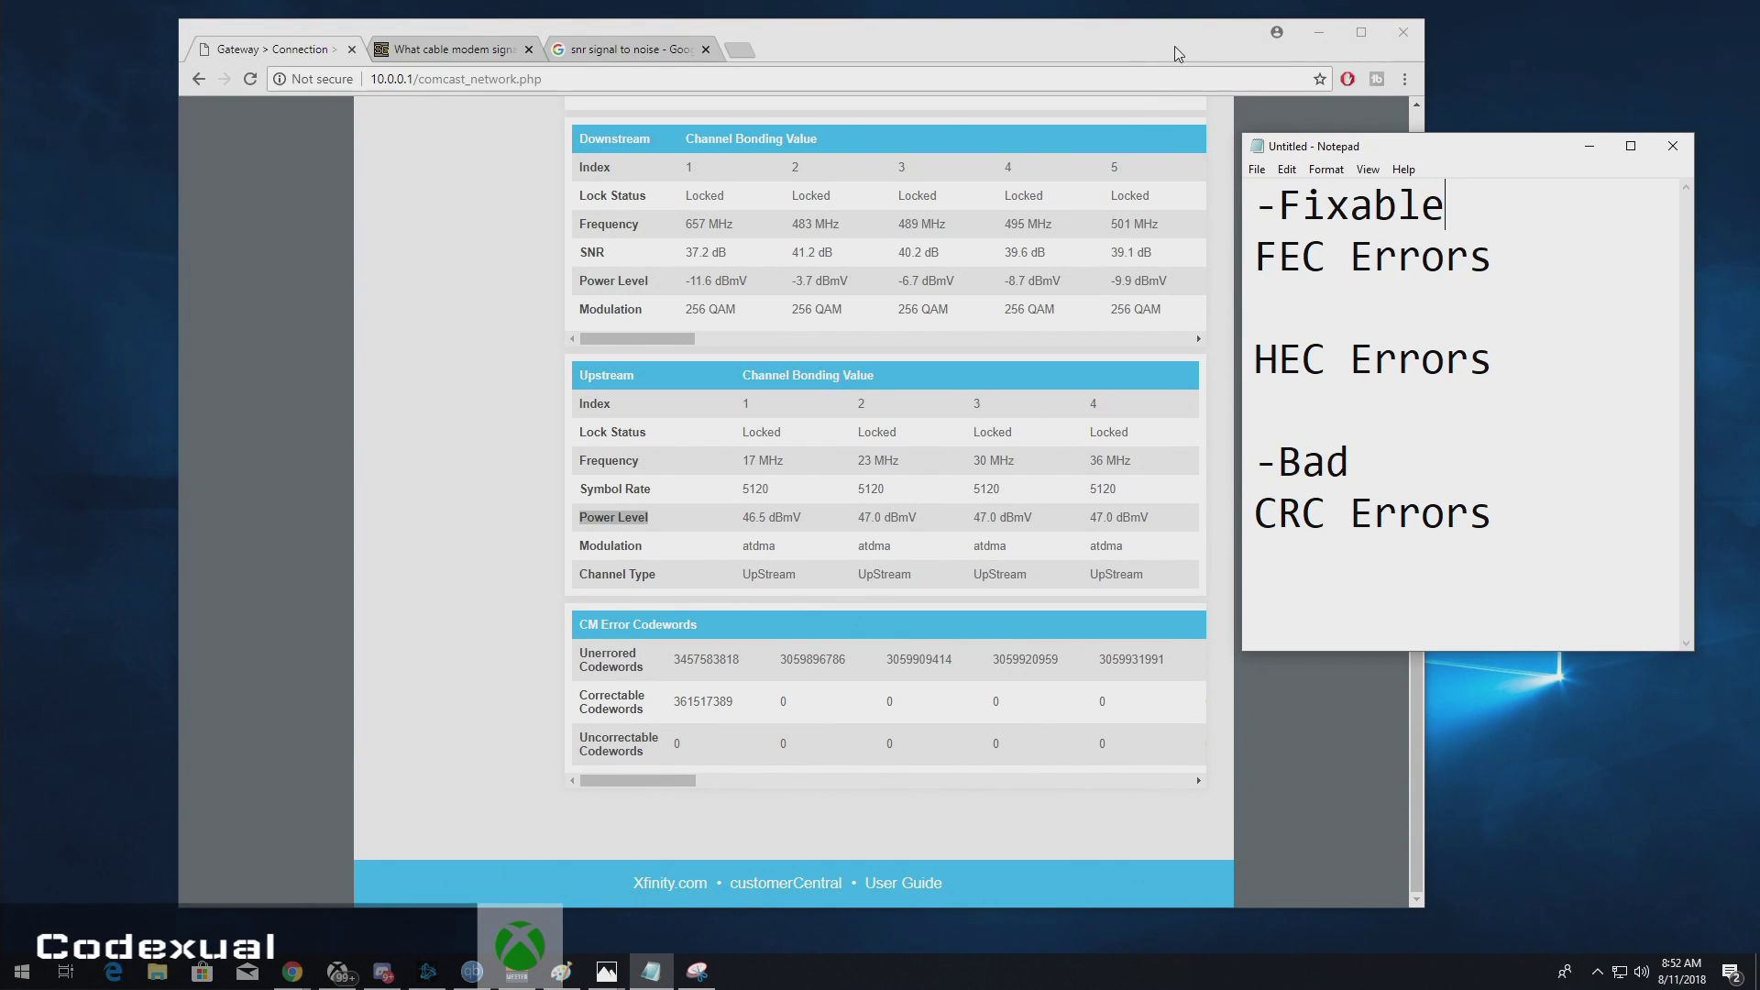
drag(1367, 150, 738, 132)
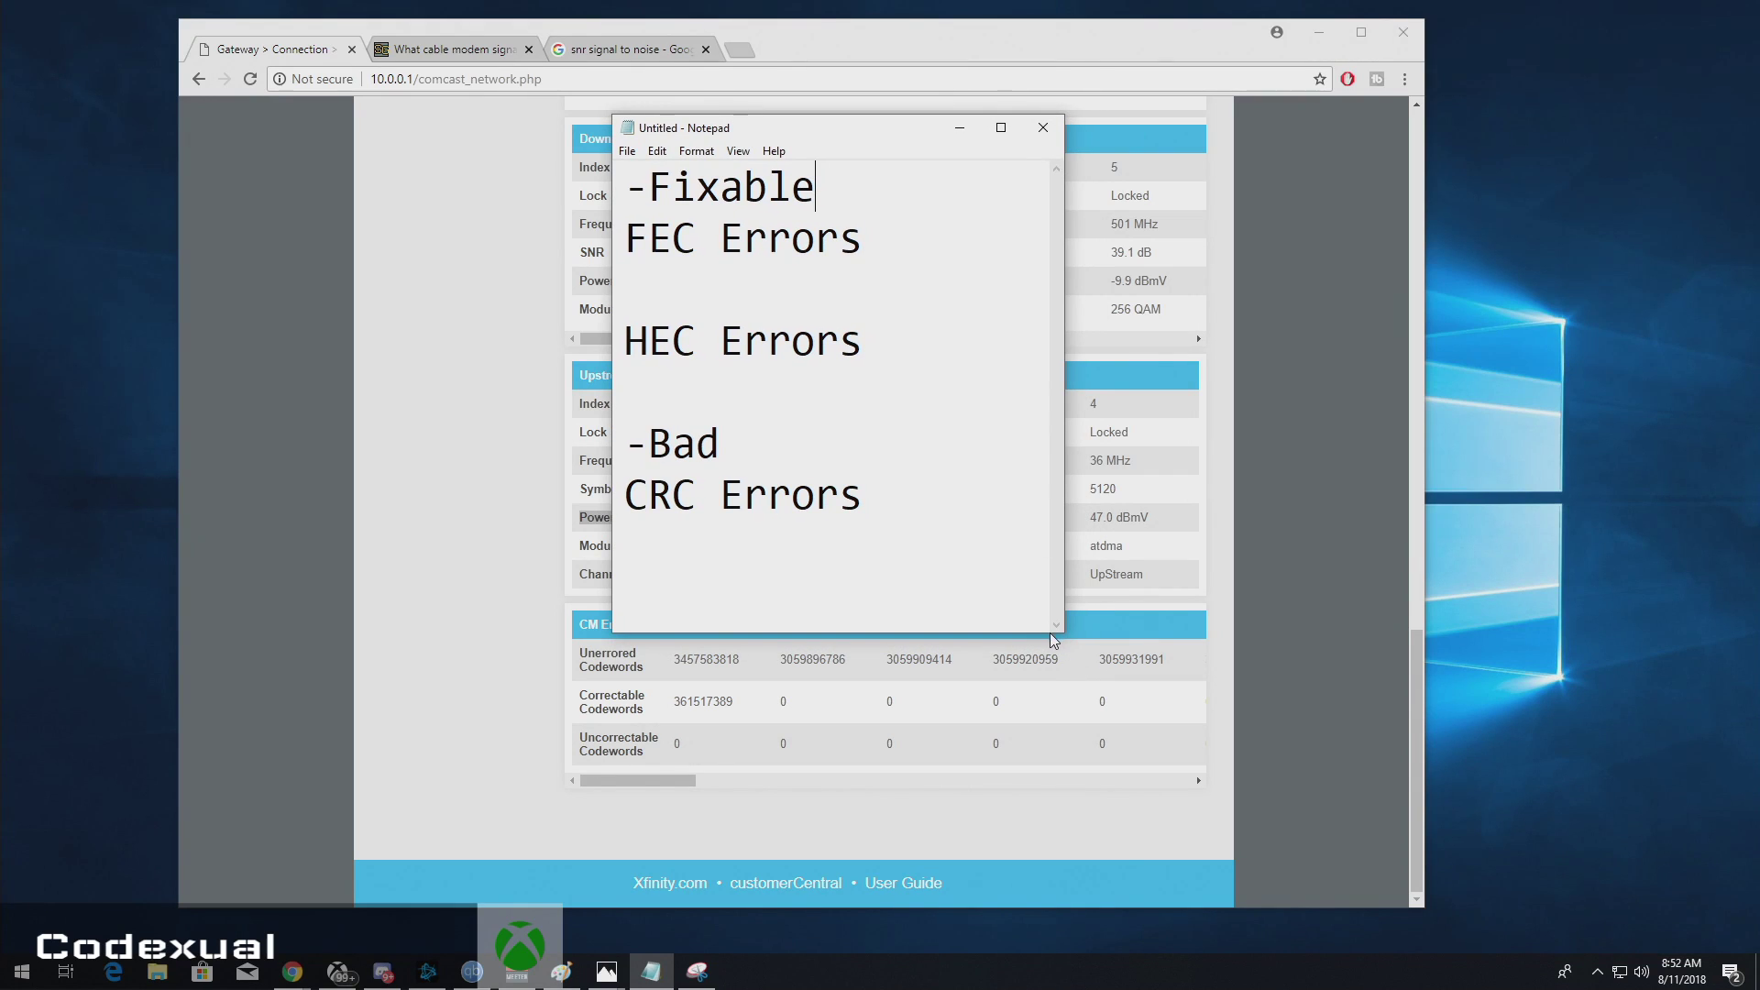
drag(1061, 634, 1319, 805)
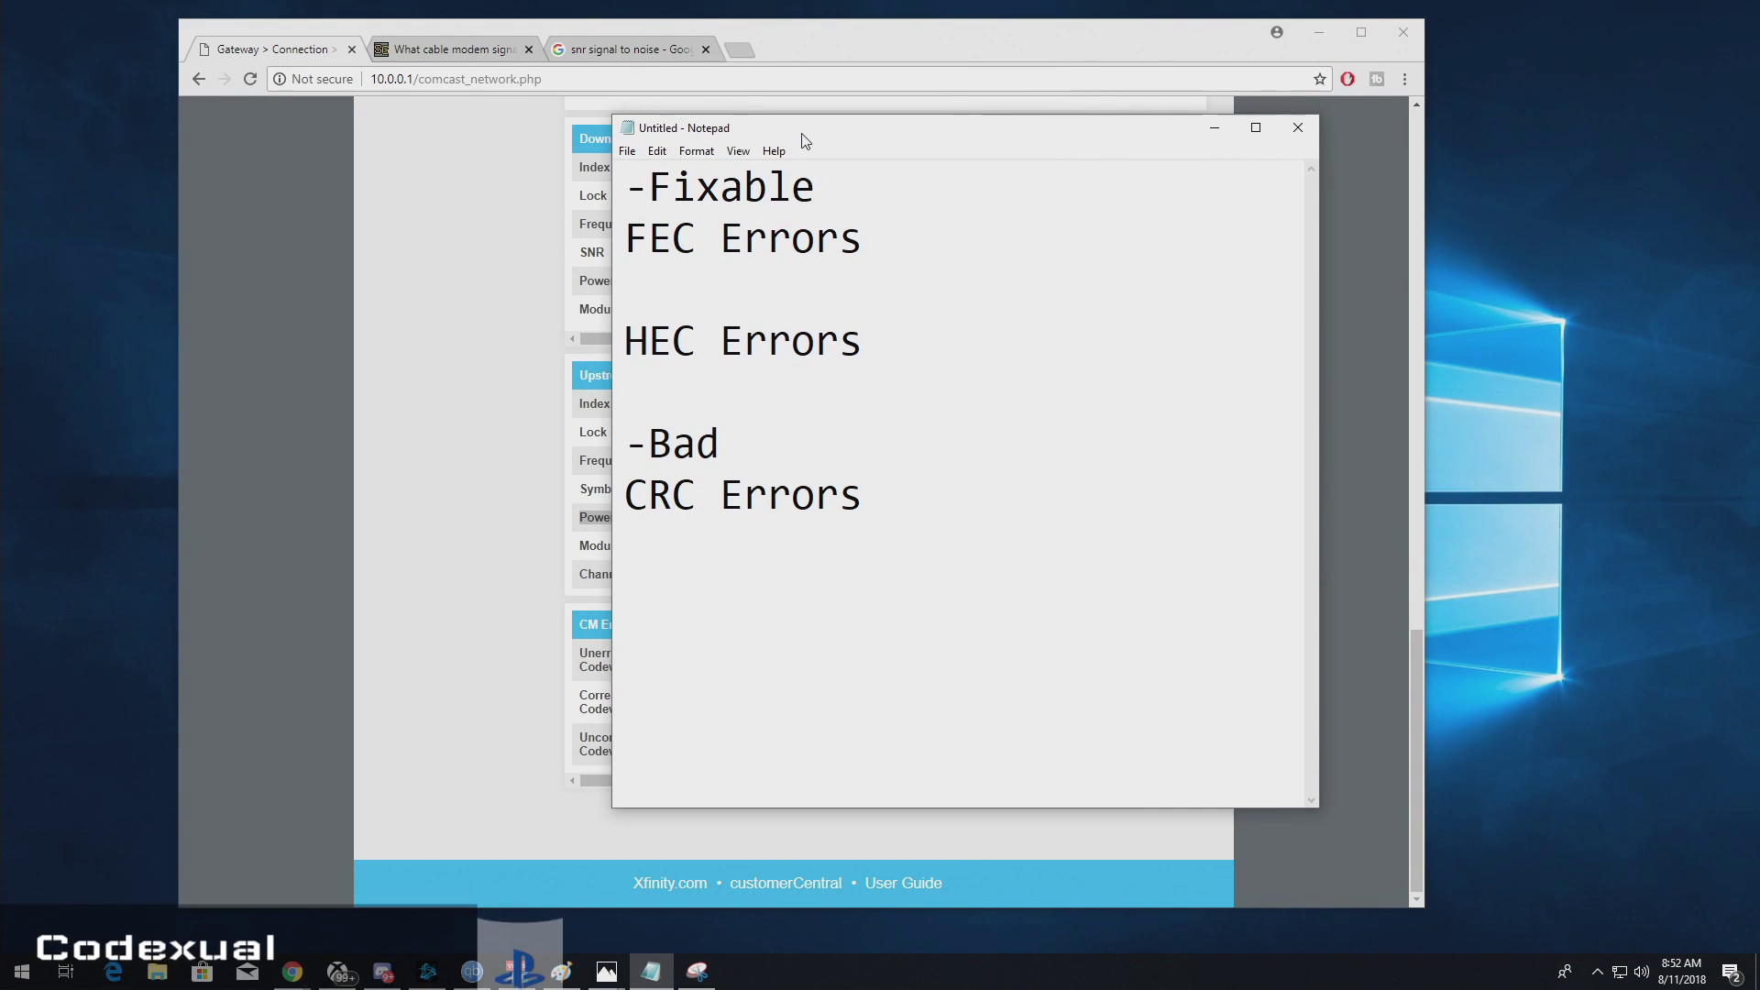
drag(807, 132, 721, 124)
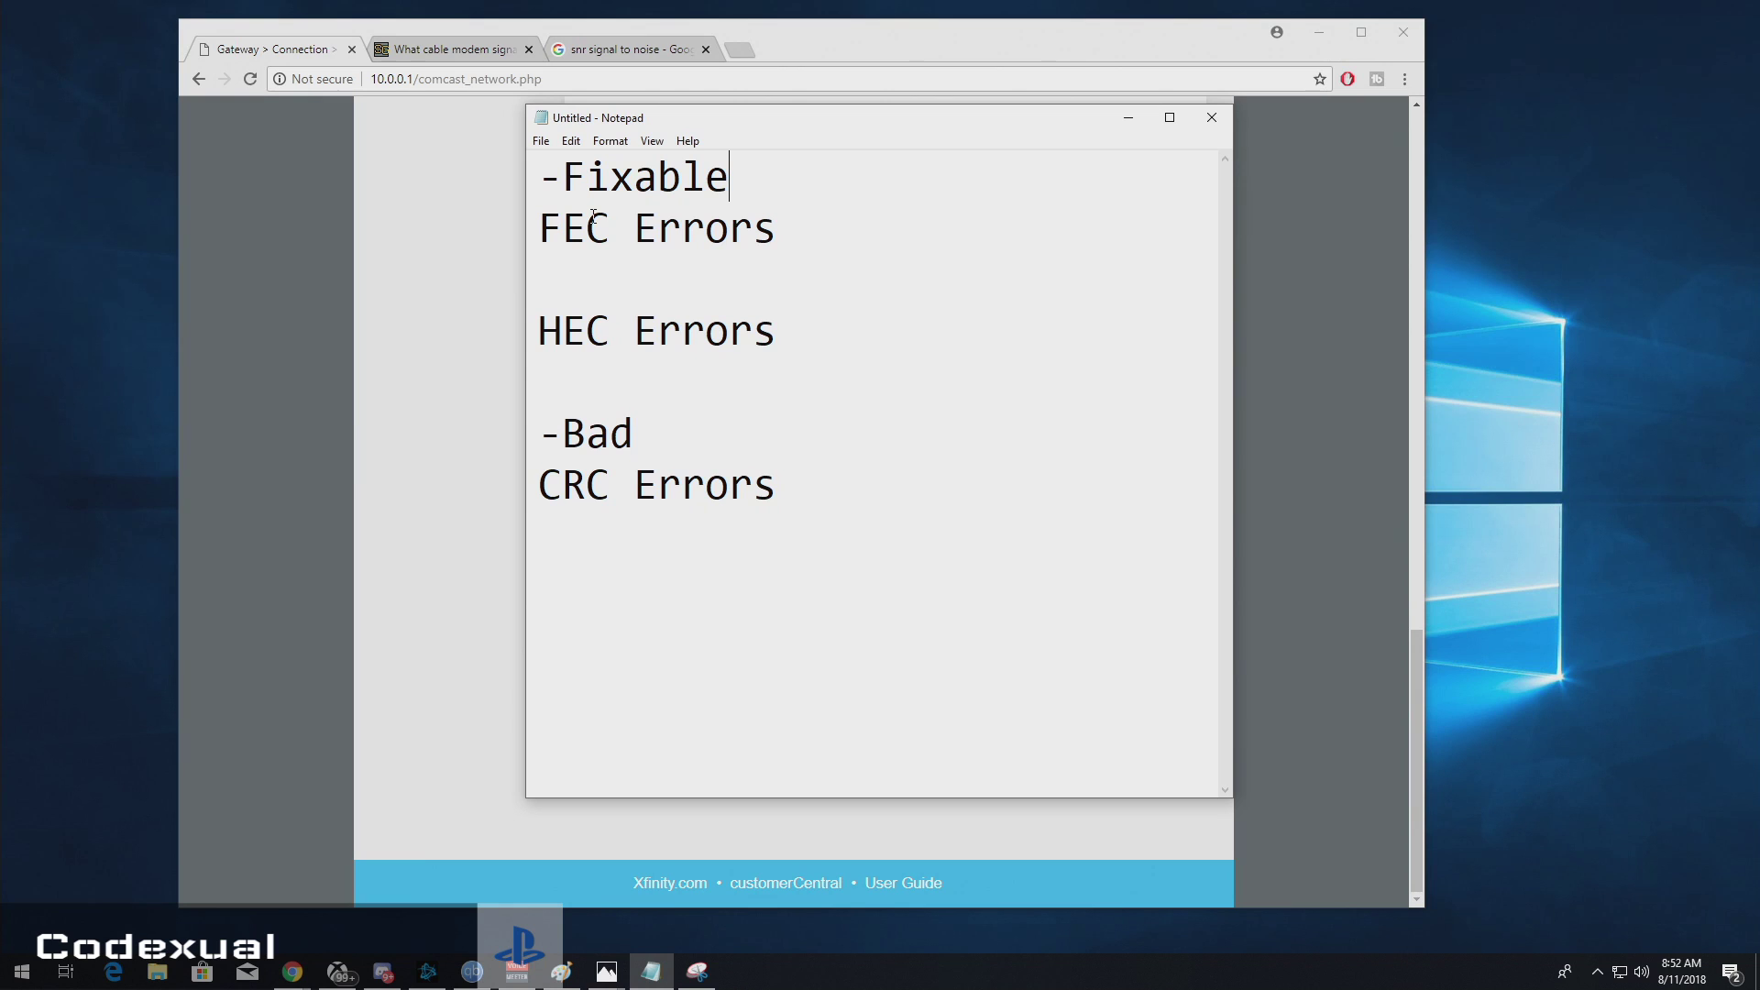
Step: Highlight the FEC Errors, HEC Errors and CRC Errors lines in the notes
drag(785, 228, 539, 229)
click(786, 330)
drag(779, 332, 539, 332)
drag(851, 500, 539, 486)
Step: Move the notes aside and highlight the first Unerrored Codewords value on the gateway page
drag(763, 124, 1347, 168)
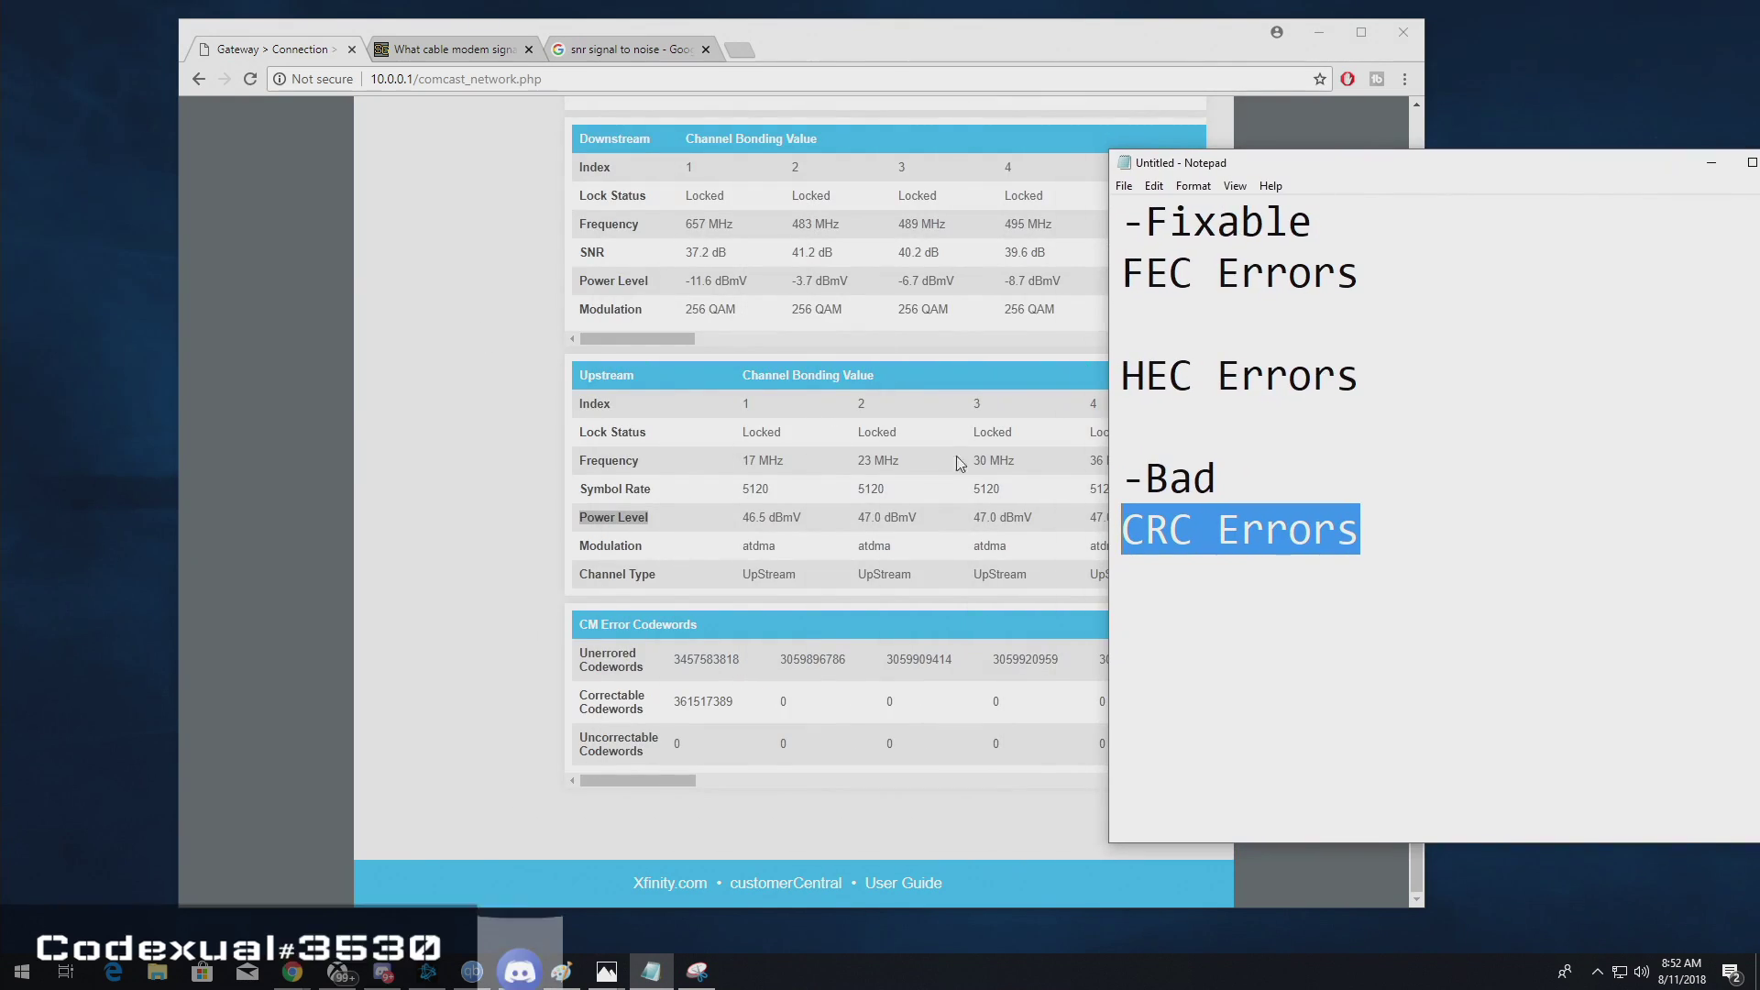
click(752, 658)
drag(741, 659, 673, 706)
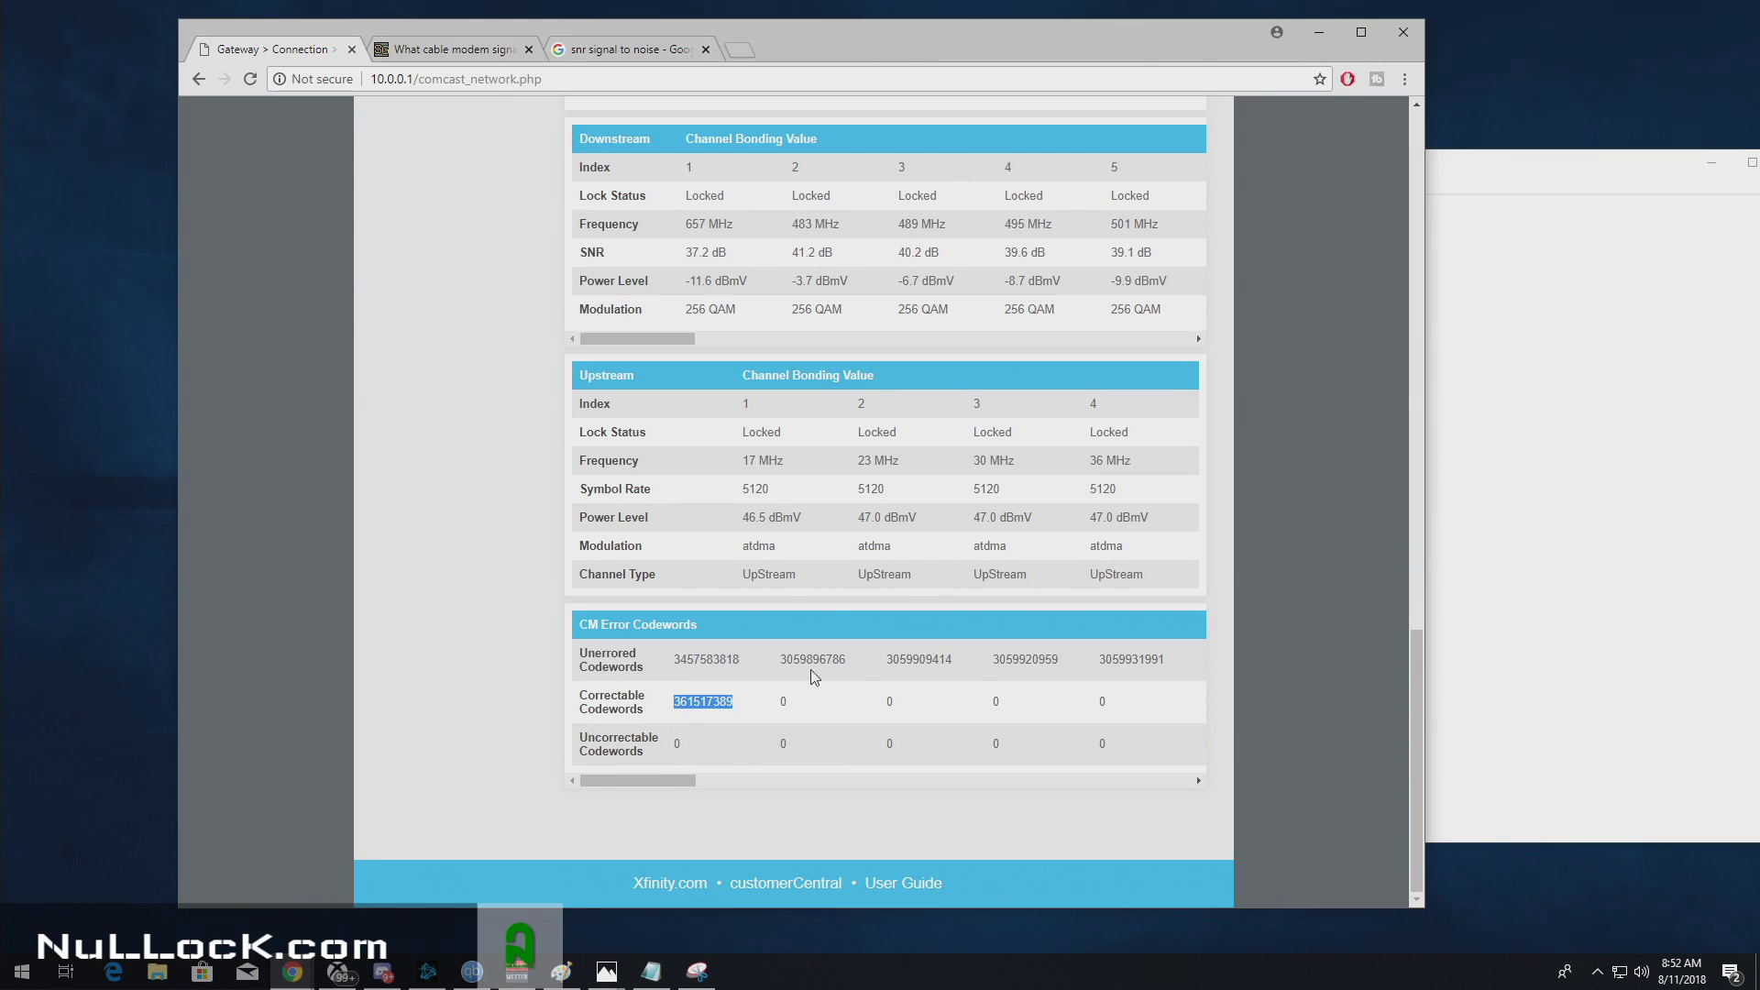
click(1498, 507)
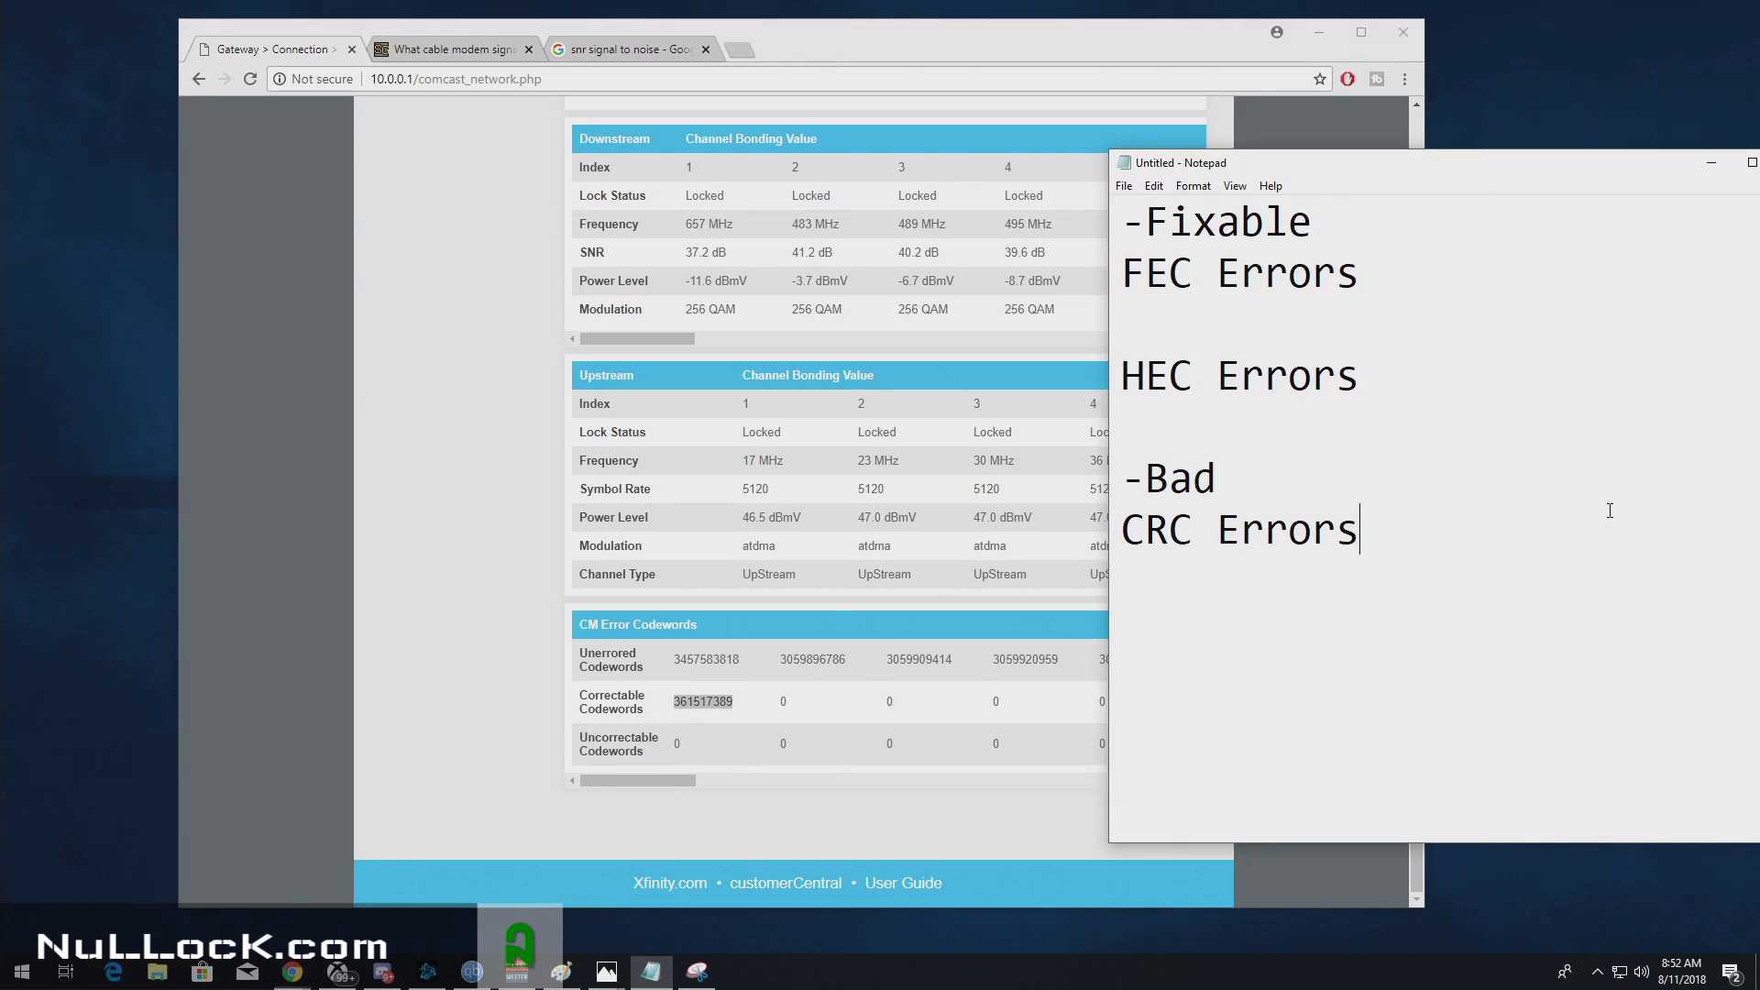
click(739, 664)
drag(738, 662, 680, 666)
click(1687, 429)
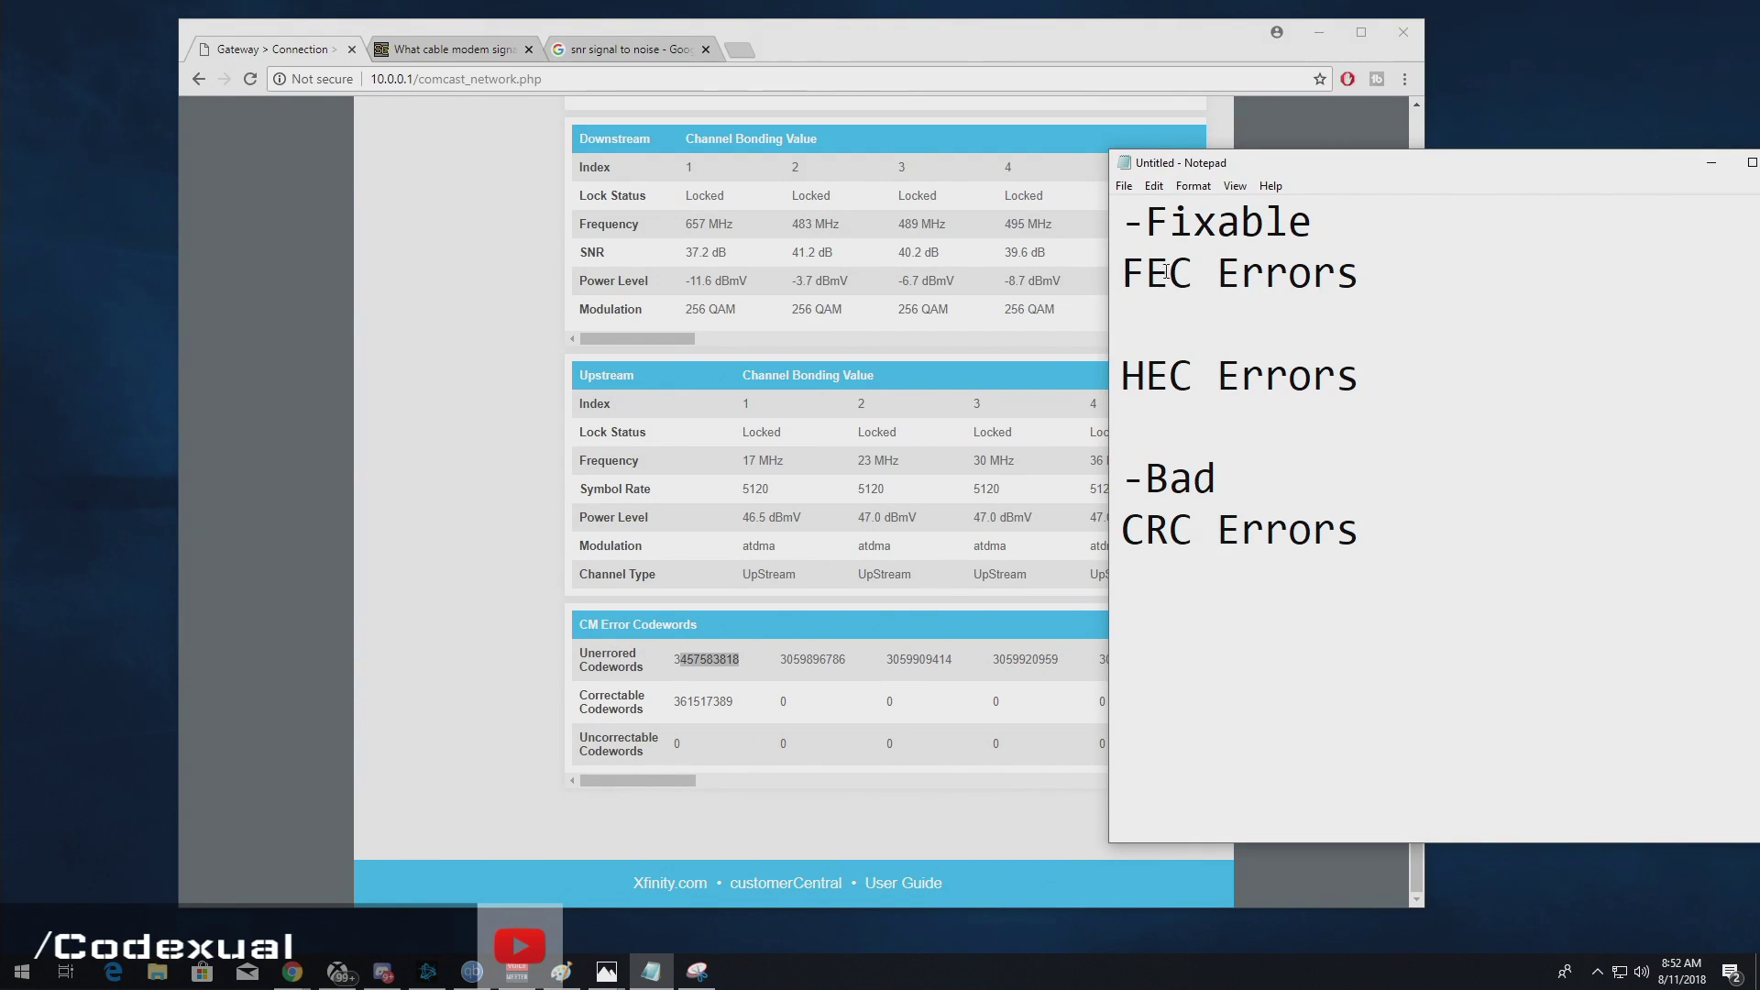
Step: Copy 'FEC' from the notes into the Google search box, replacing the old query
drag(1192, 275, 1120, 275)
key(ctrl+c)
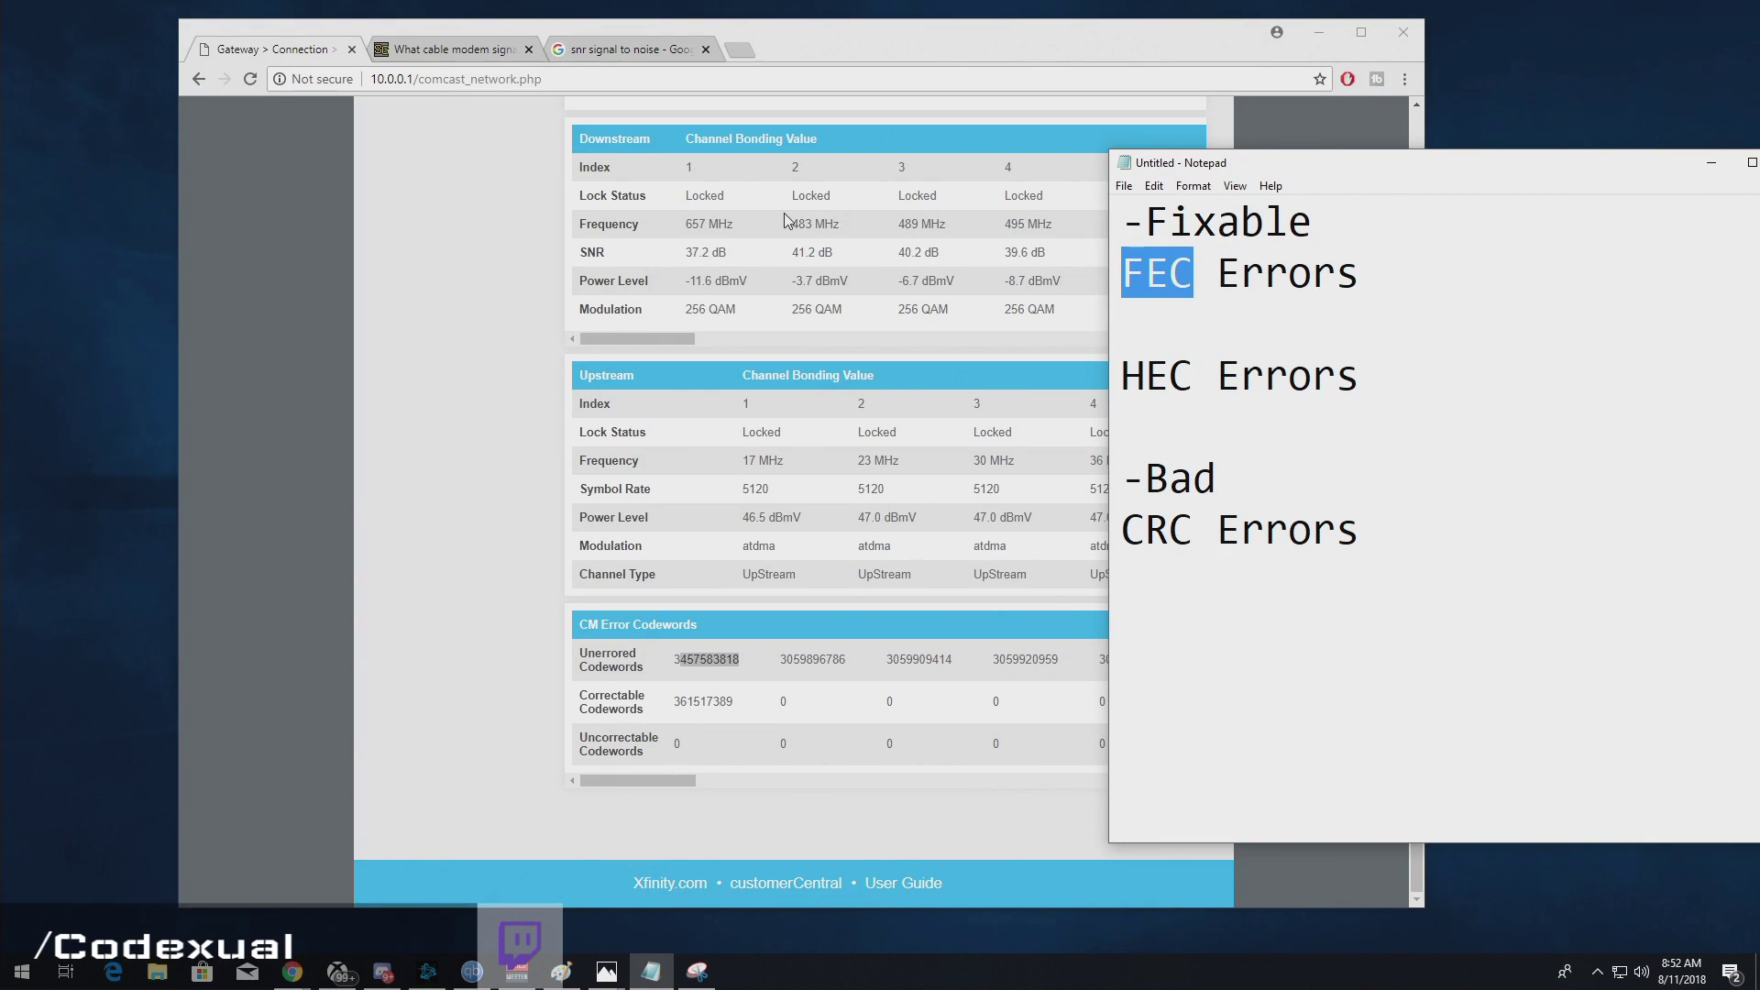
click(595, 49)
triple_click(489, 142)
key(ctrl+v)
Step: Search Google for 'fec errors' and copy the snippet phrase 'forward error correction'
key(Return)
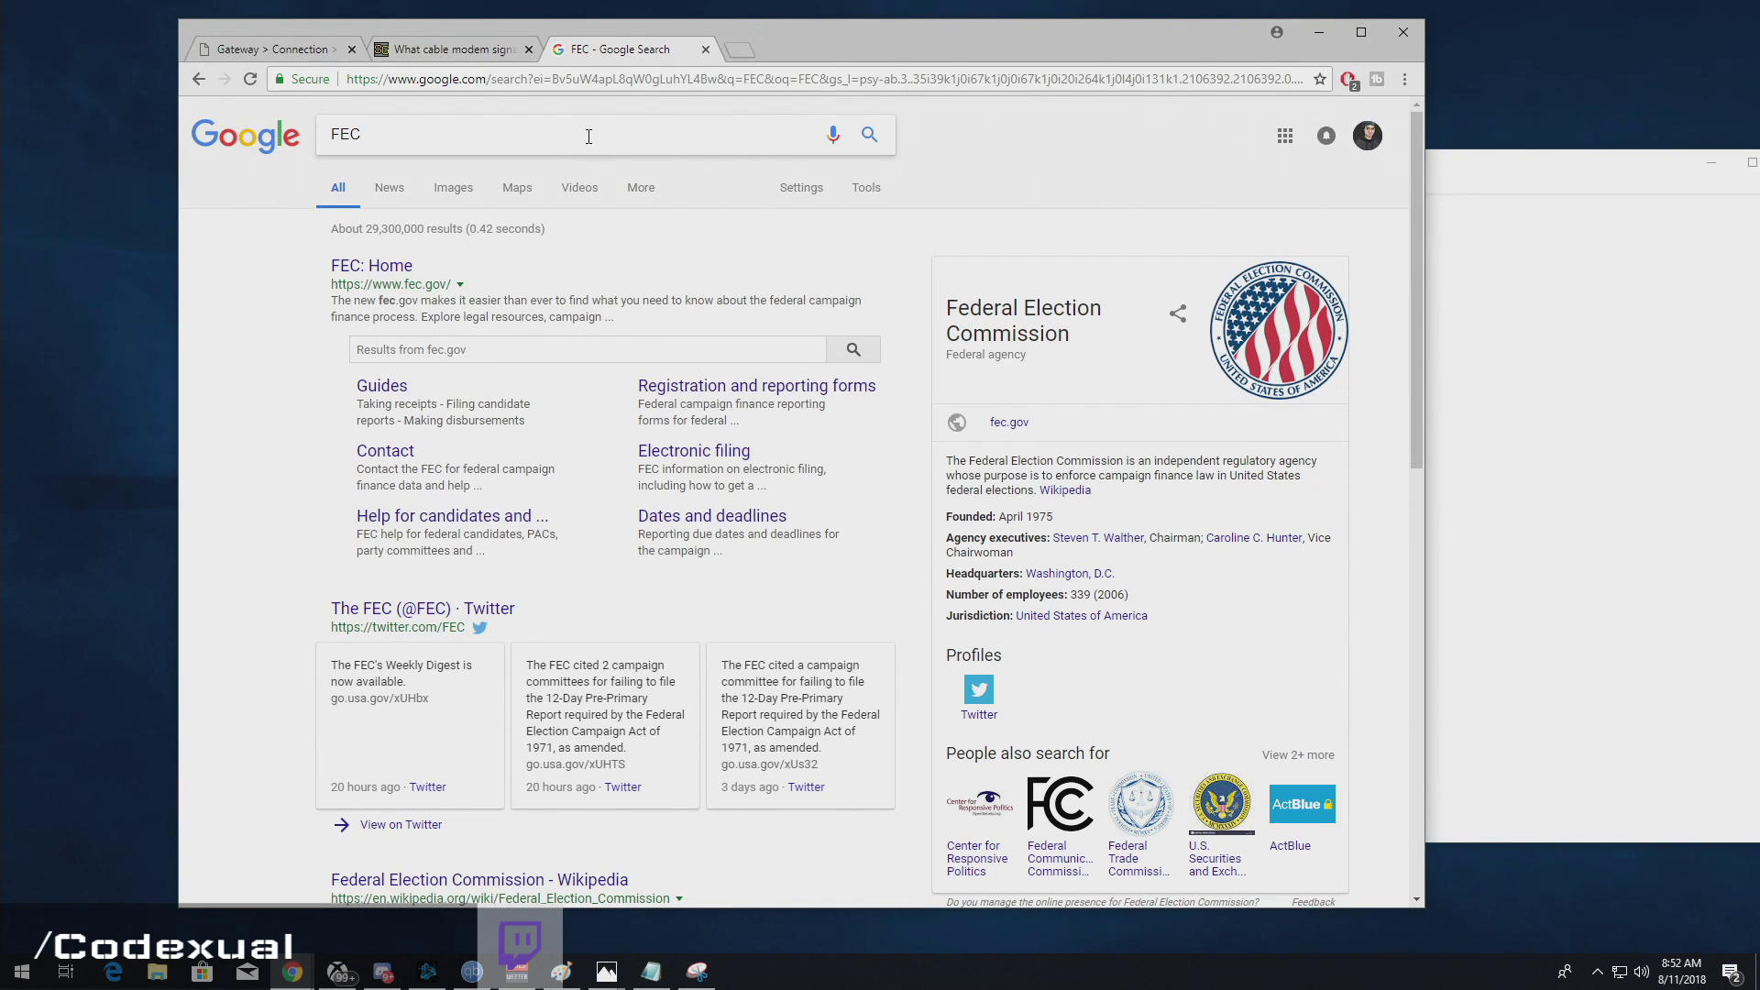
click(588, 137)
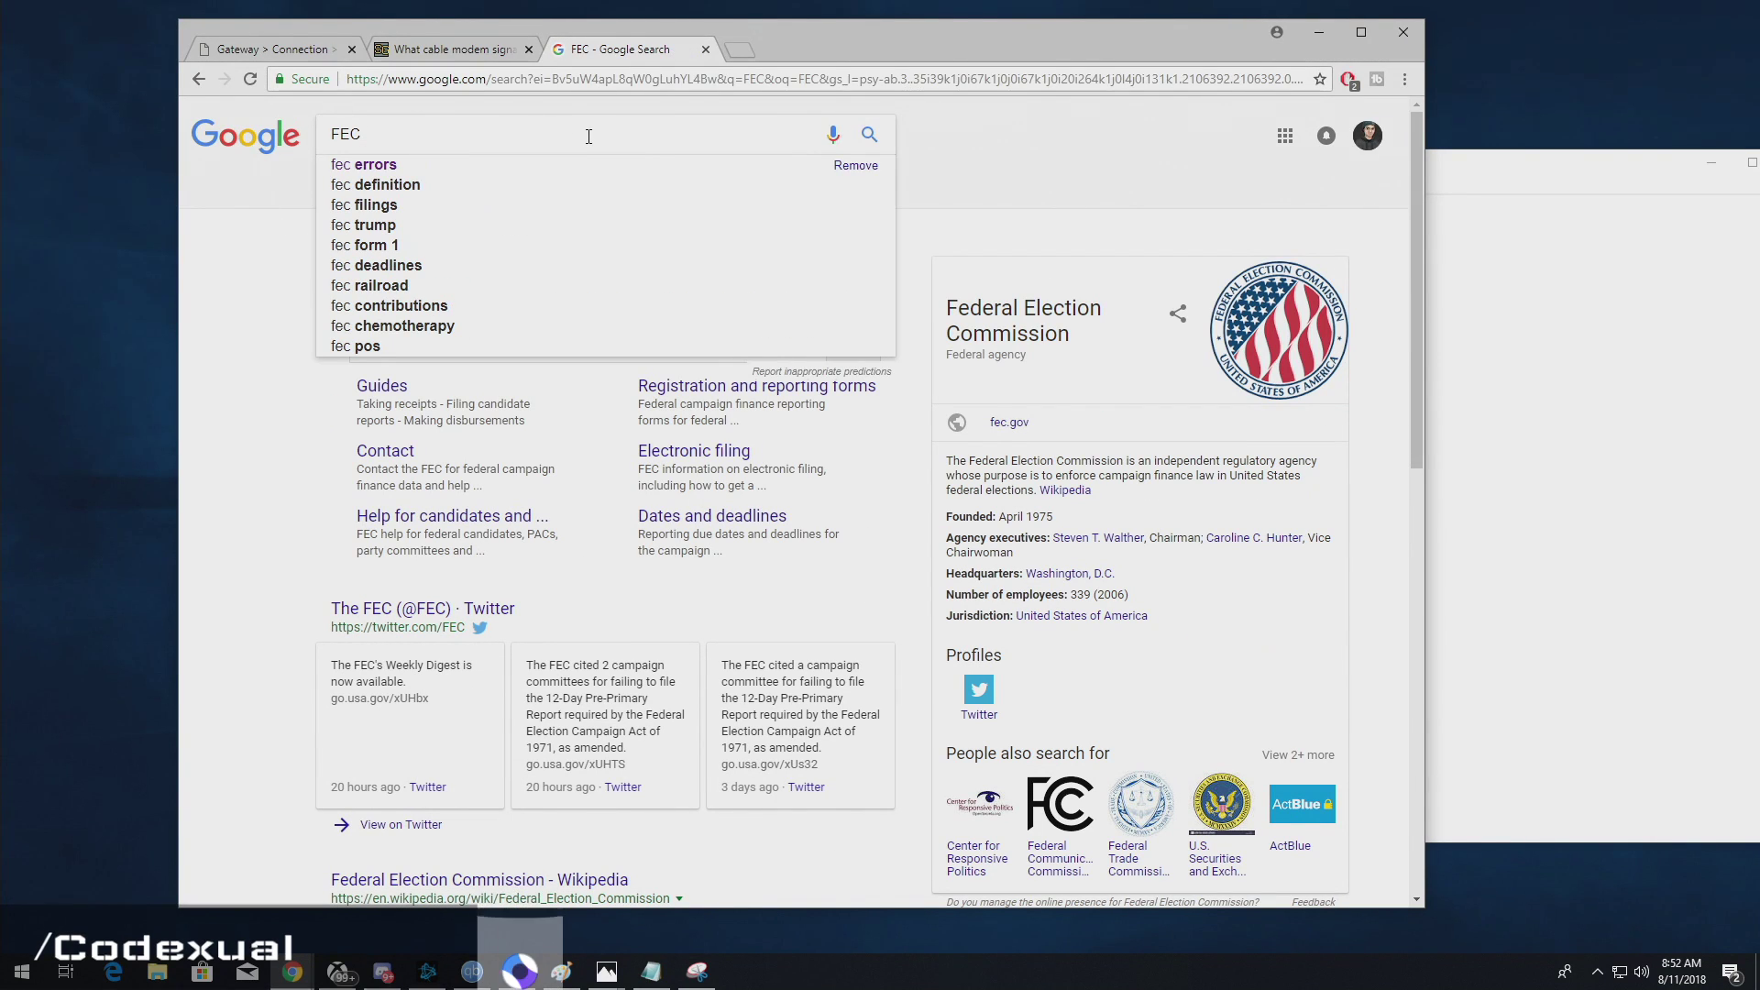
key(Down)
key(Return)
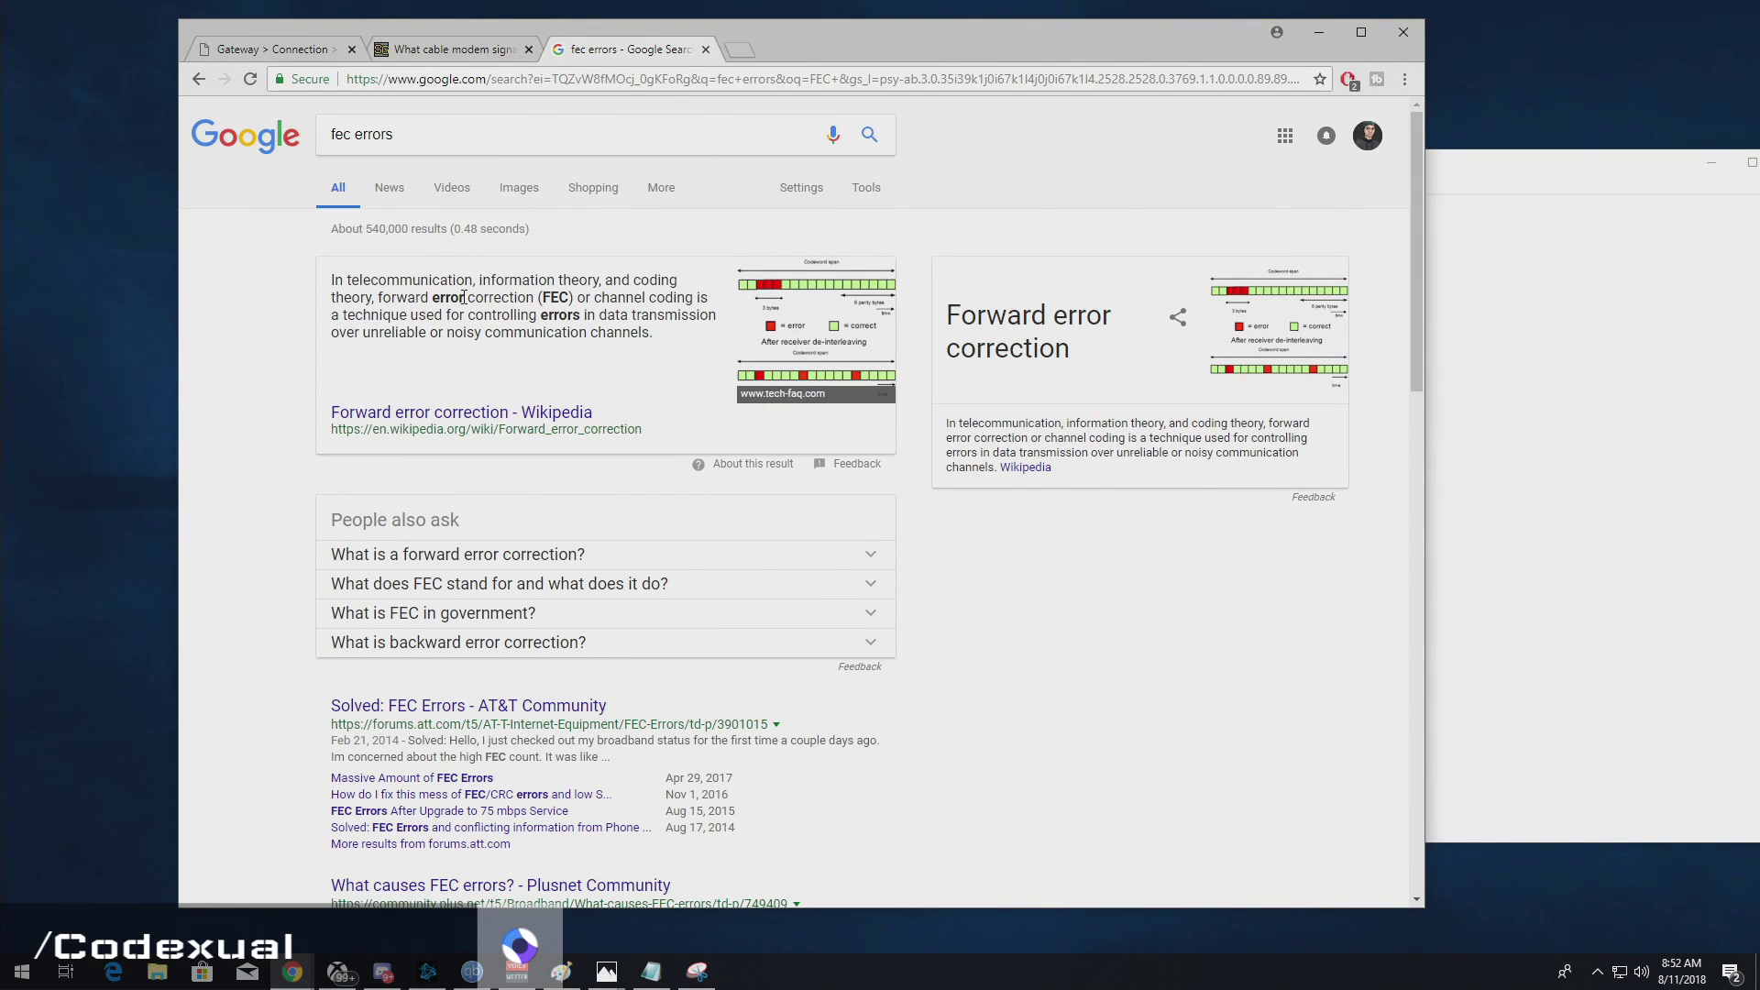
drag(533, 298, 379, 298)
key(ctrl+c)
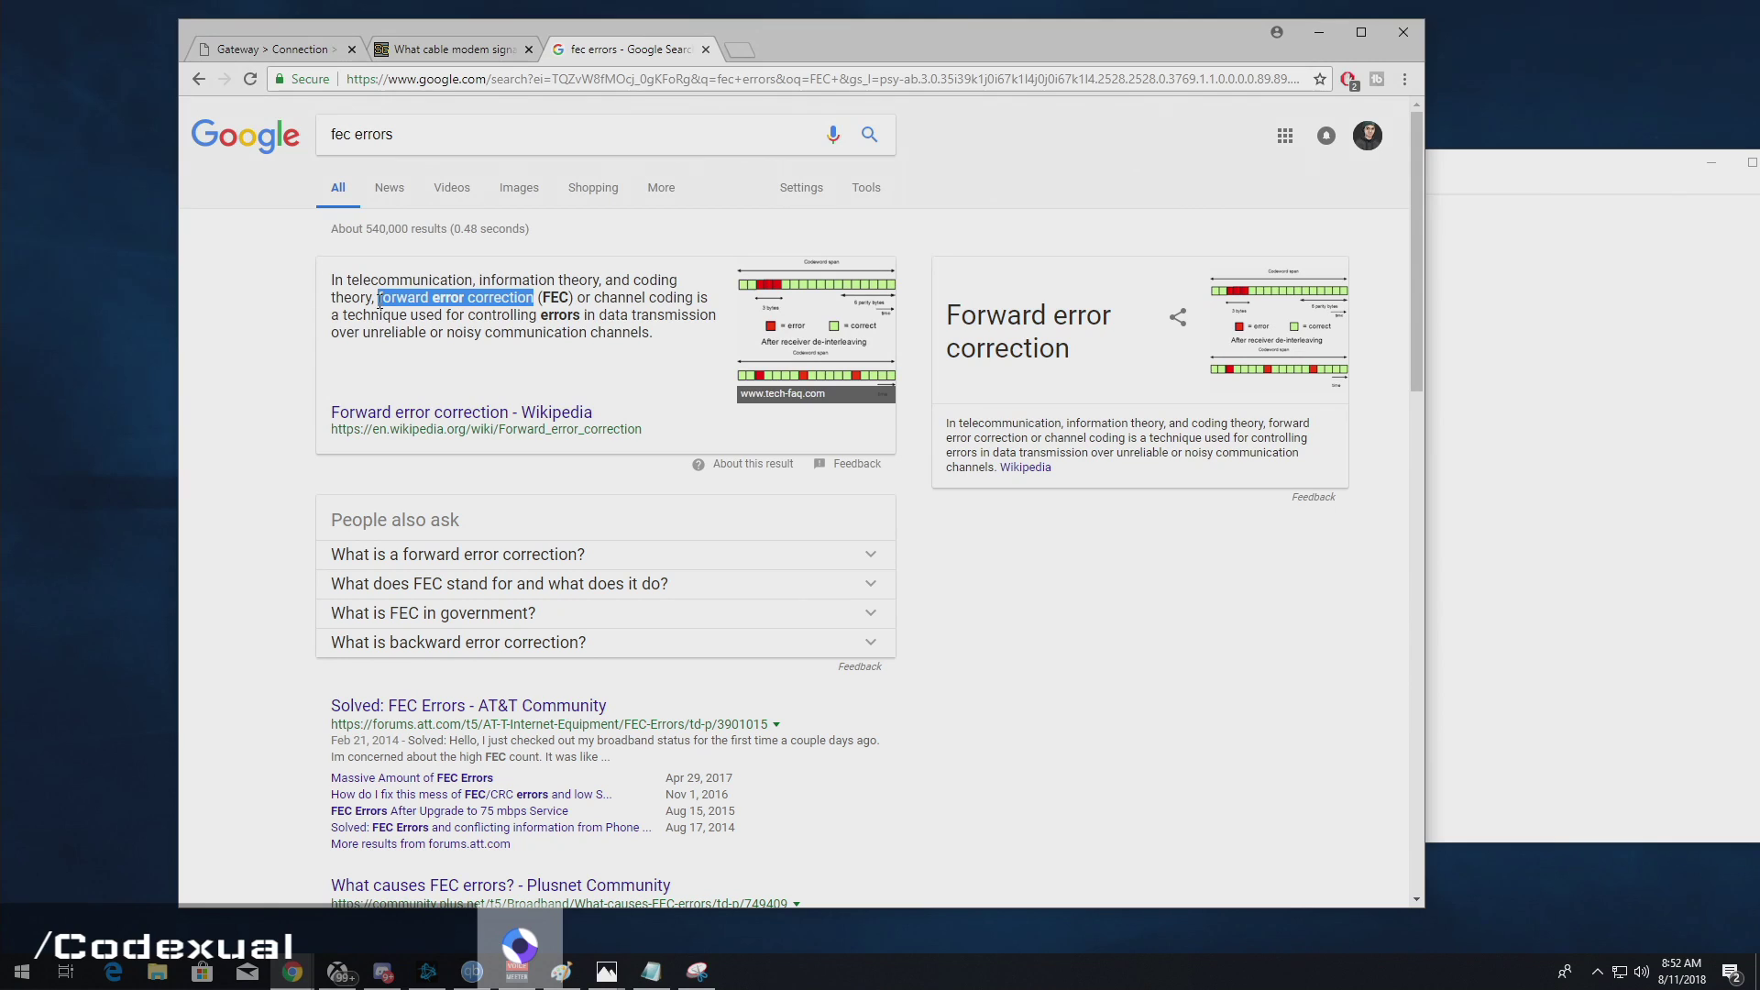
click(1548, 309)
Step: Append ' // forward error correction' to the FEC Errors line and move Notepad fully on-screen
click(1401, 272)
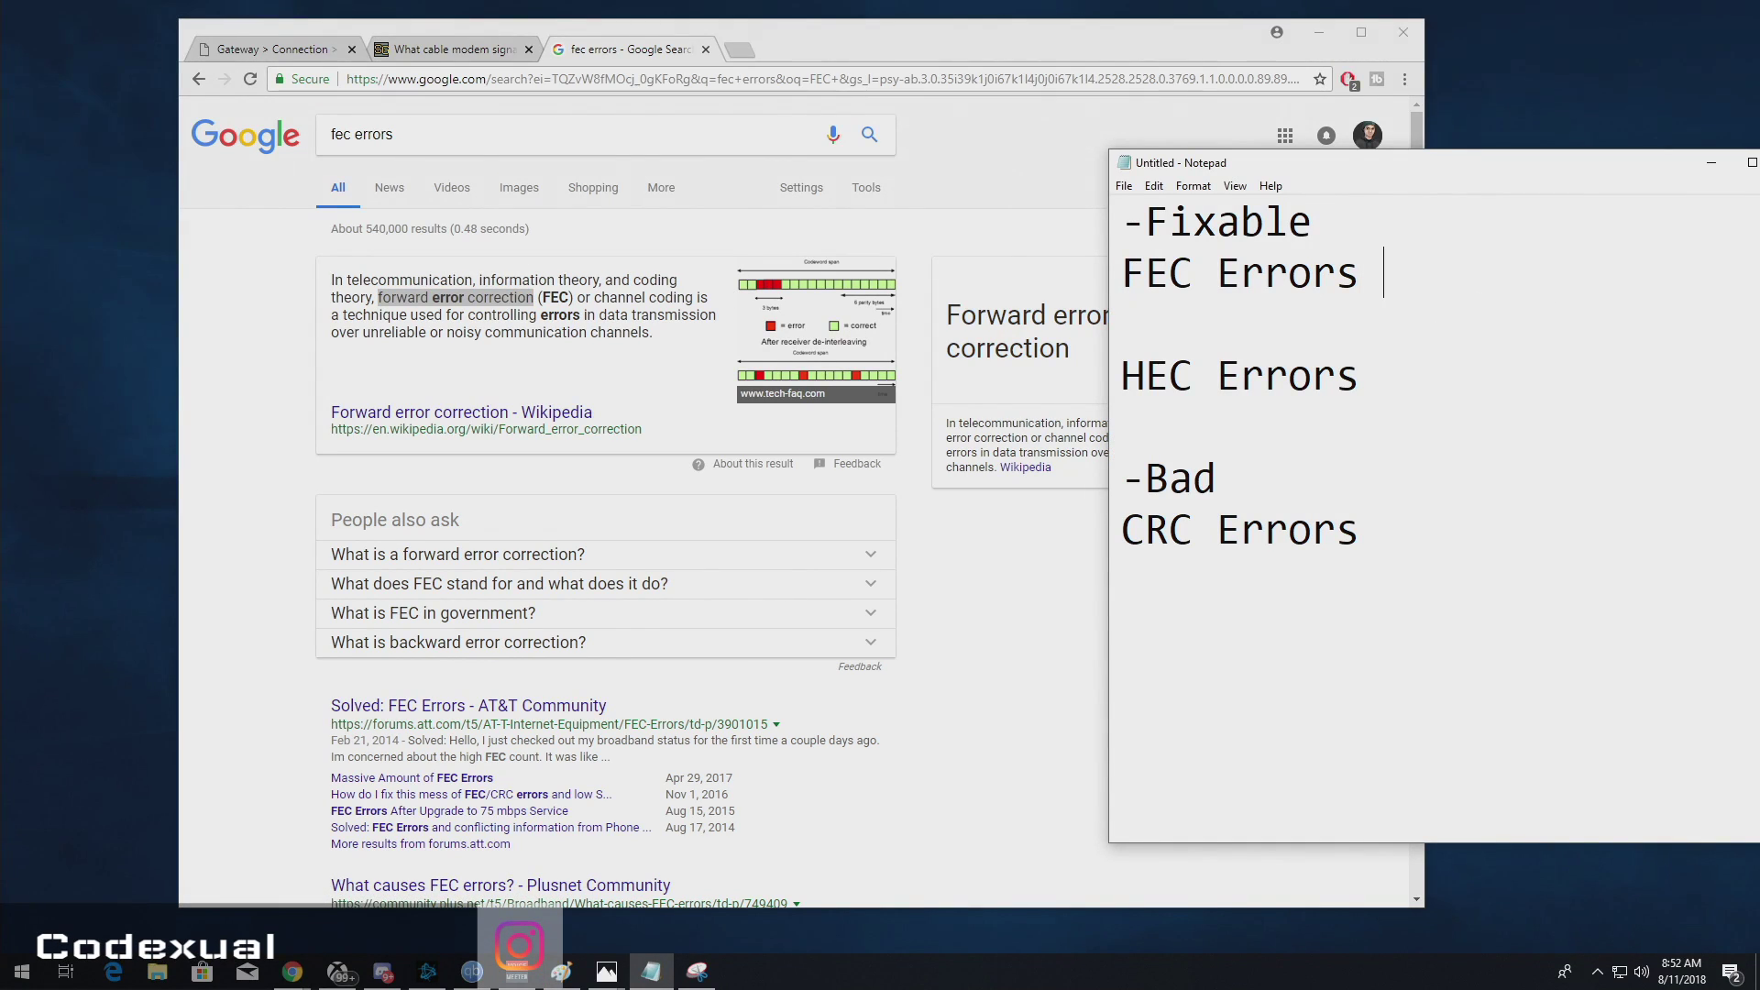
text(//)
key(ctrl+v)
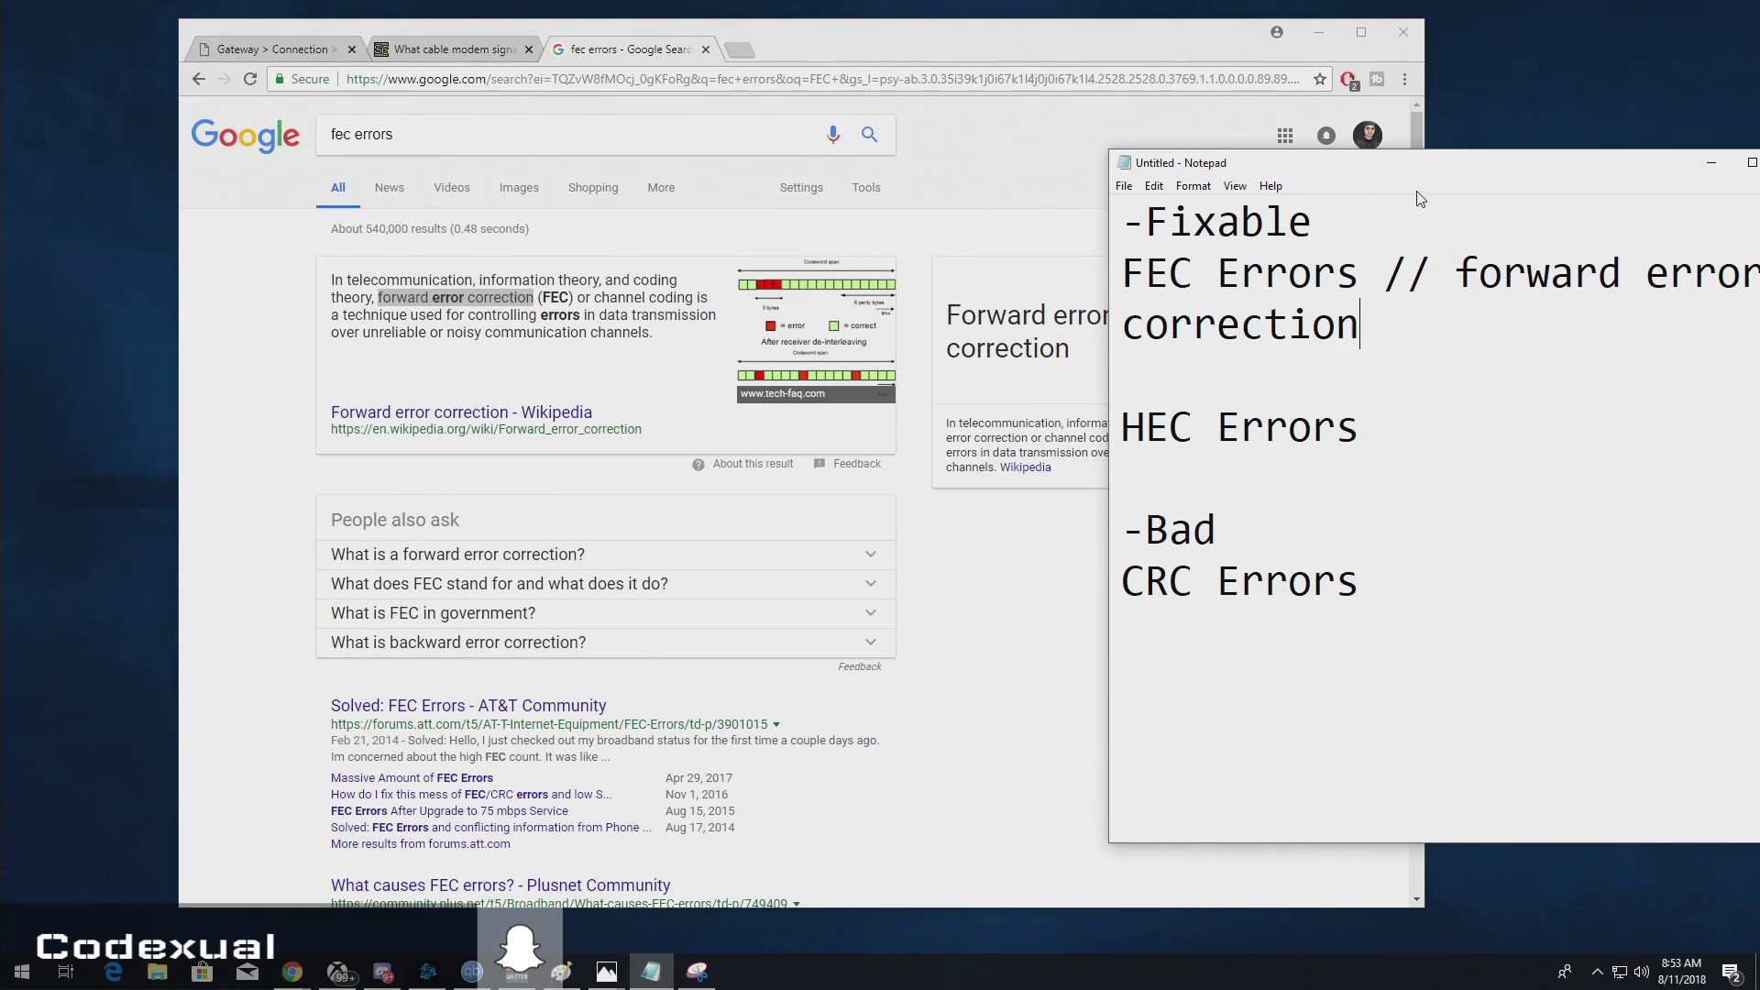
drag(1418, 165, 1067, 171)
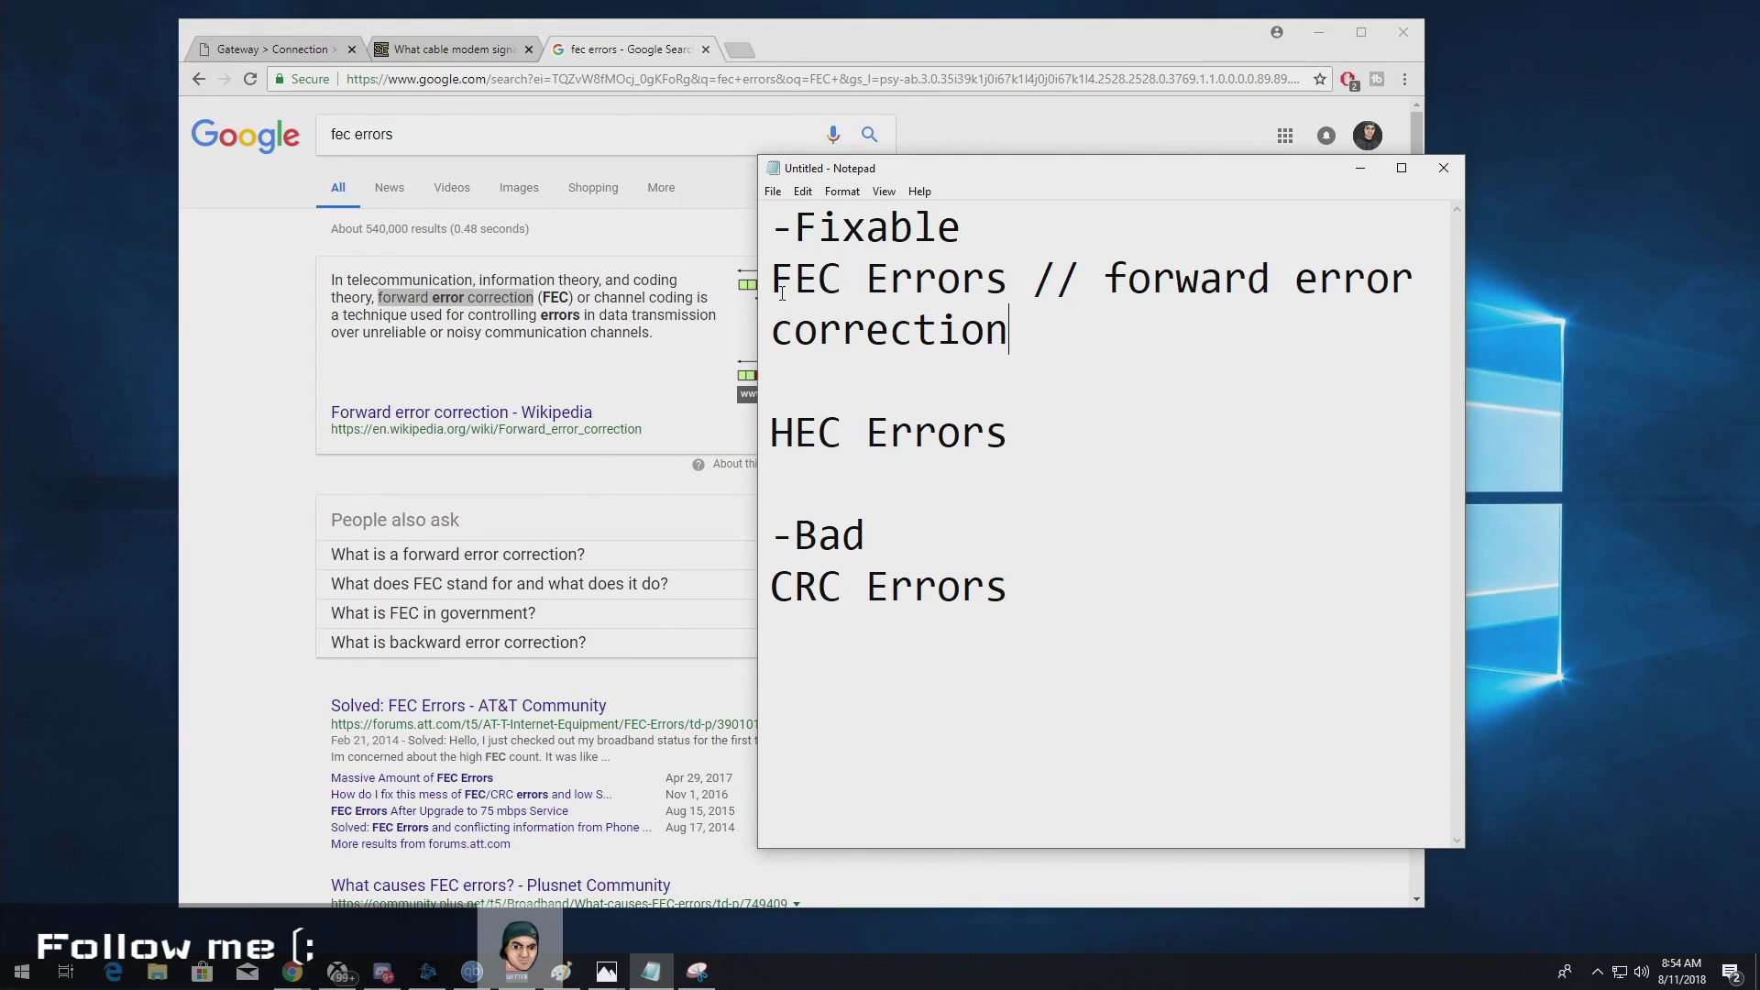
drag(768, 273, 1001, 290)
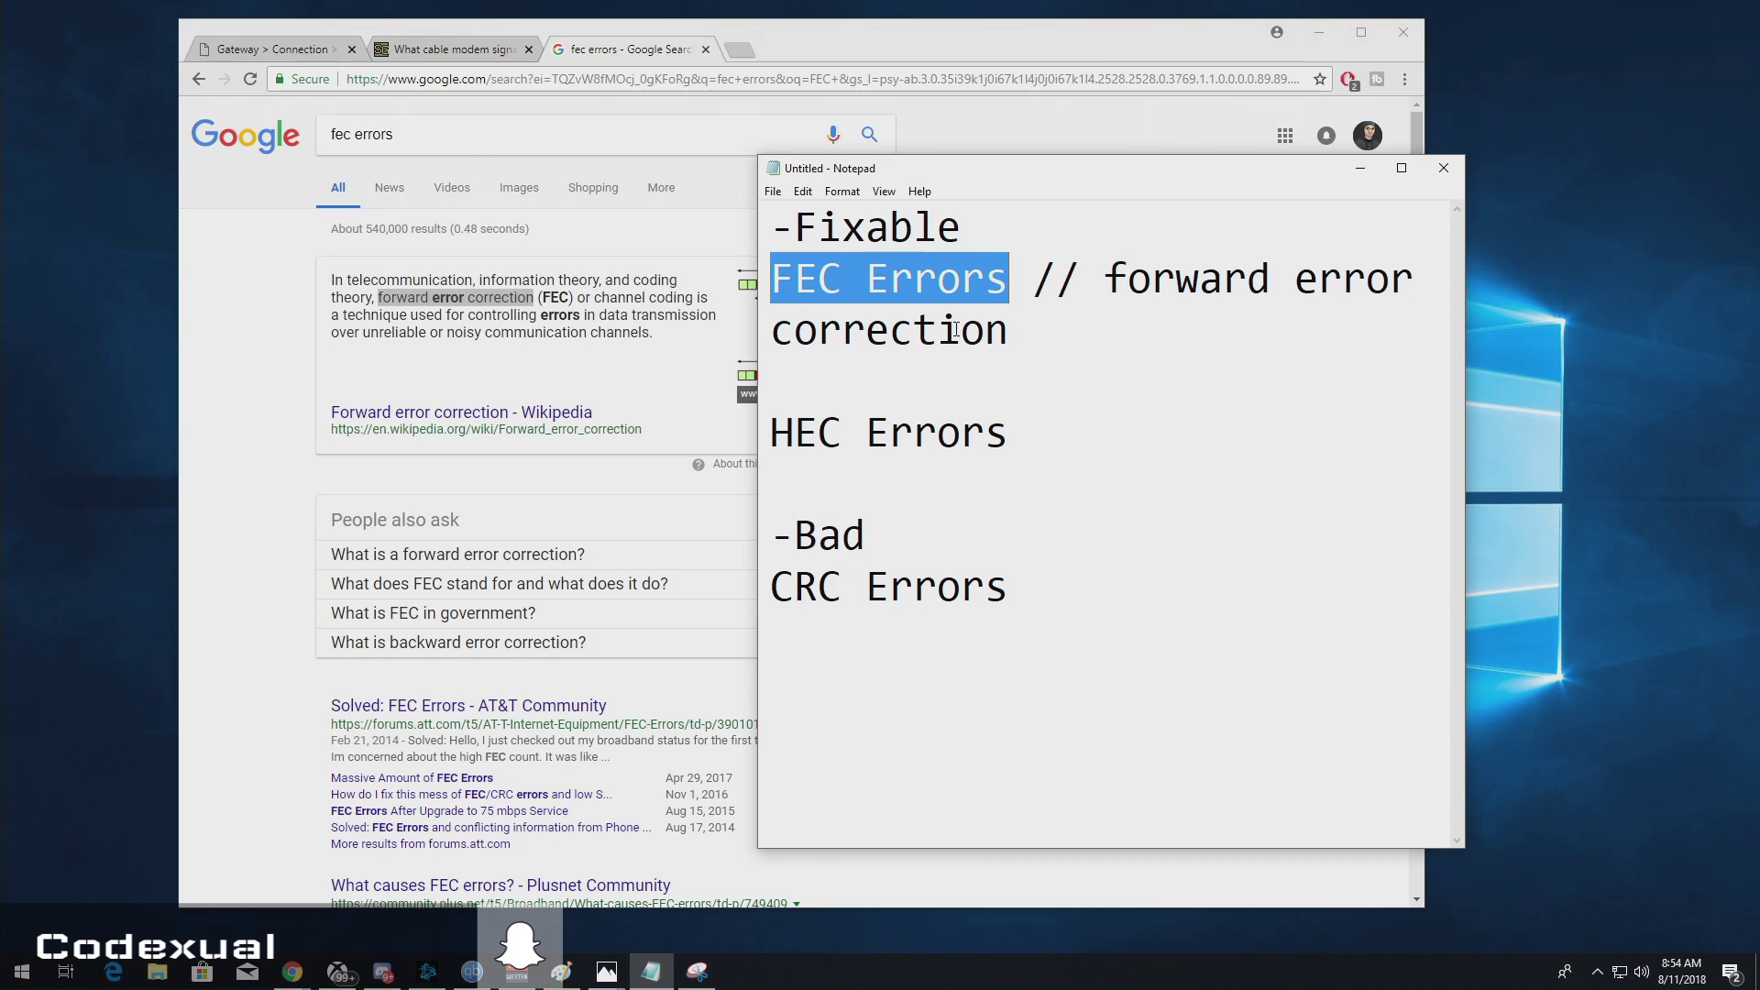
Step: Copy 'HEC' from the notes and swap it for 'fec' to search Google for 'HEC errors'
click(1035, 449)
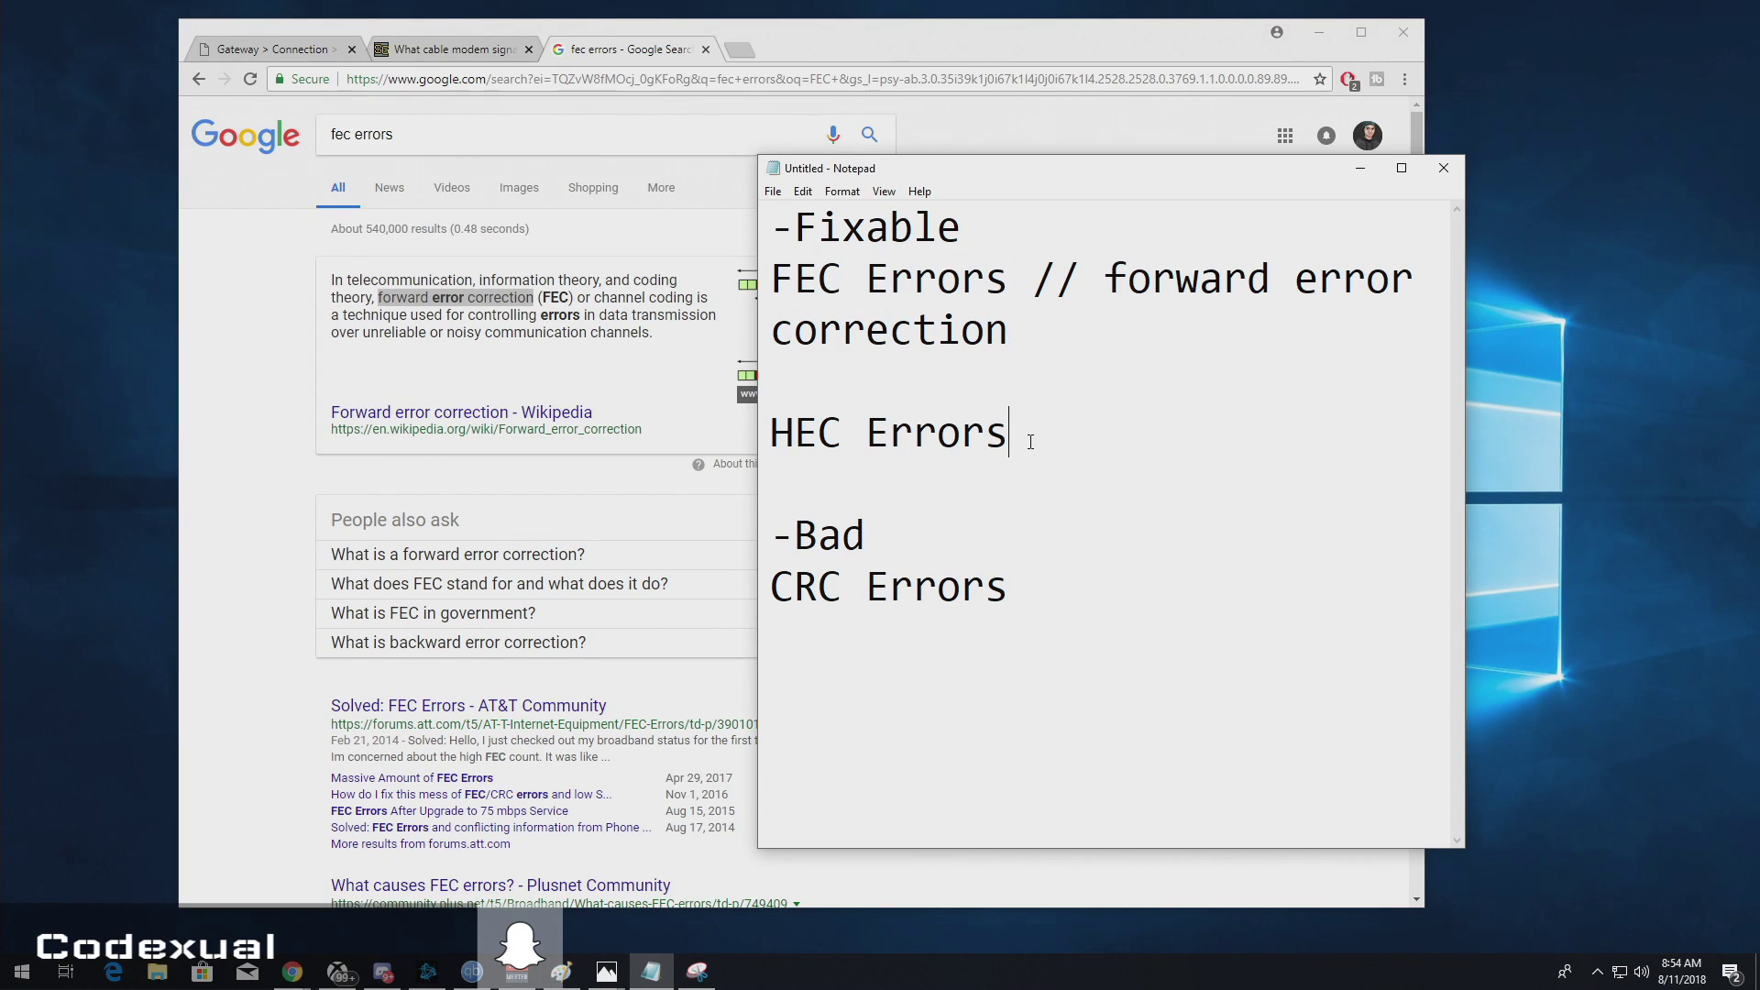
drag(1033, 436, 736, 443)
key(ctrl+c)
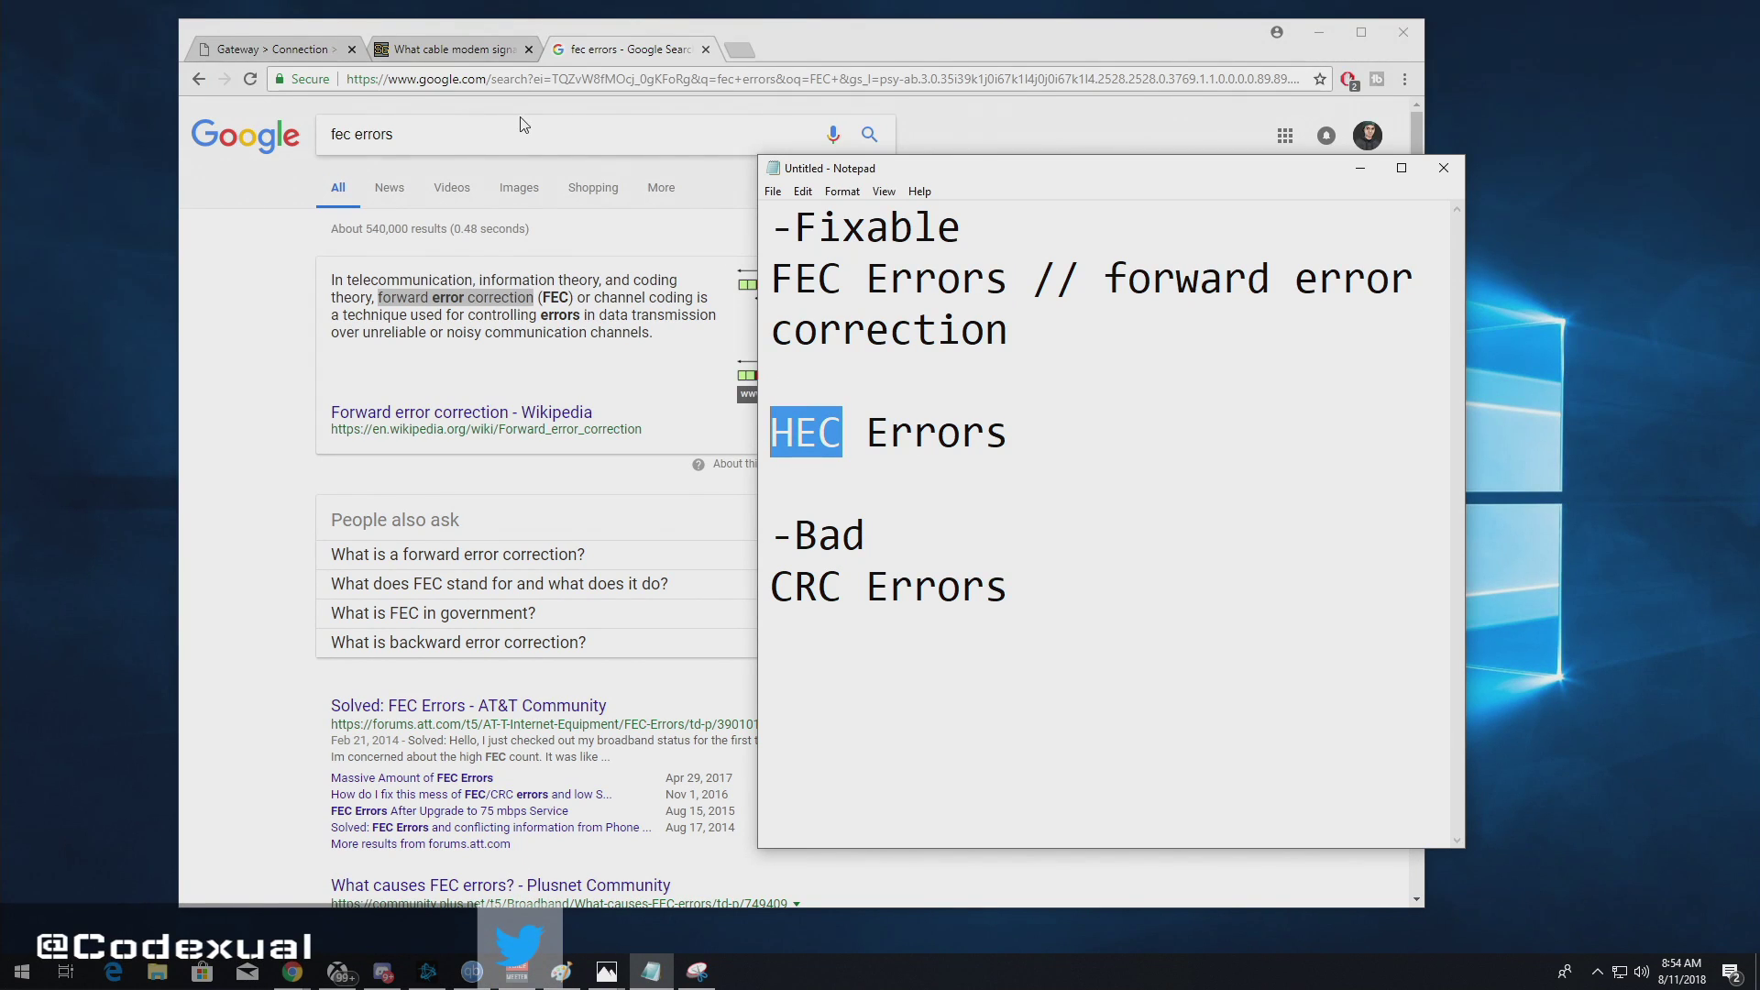
double_click(345, 135)
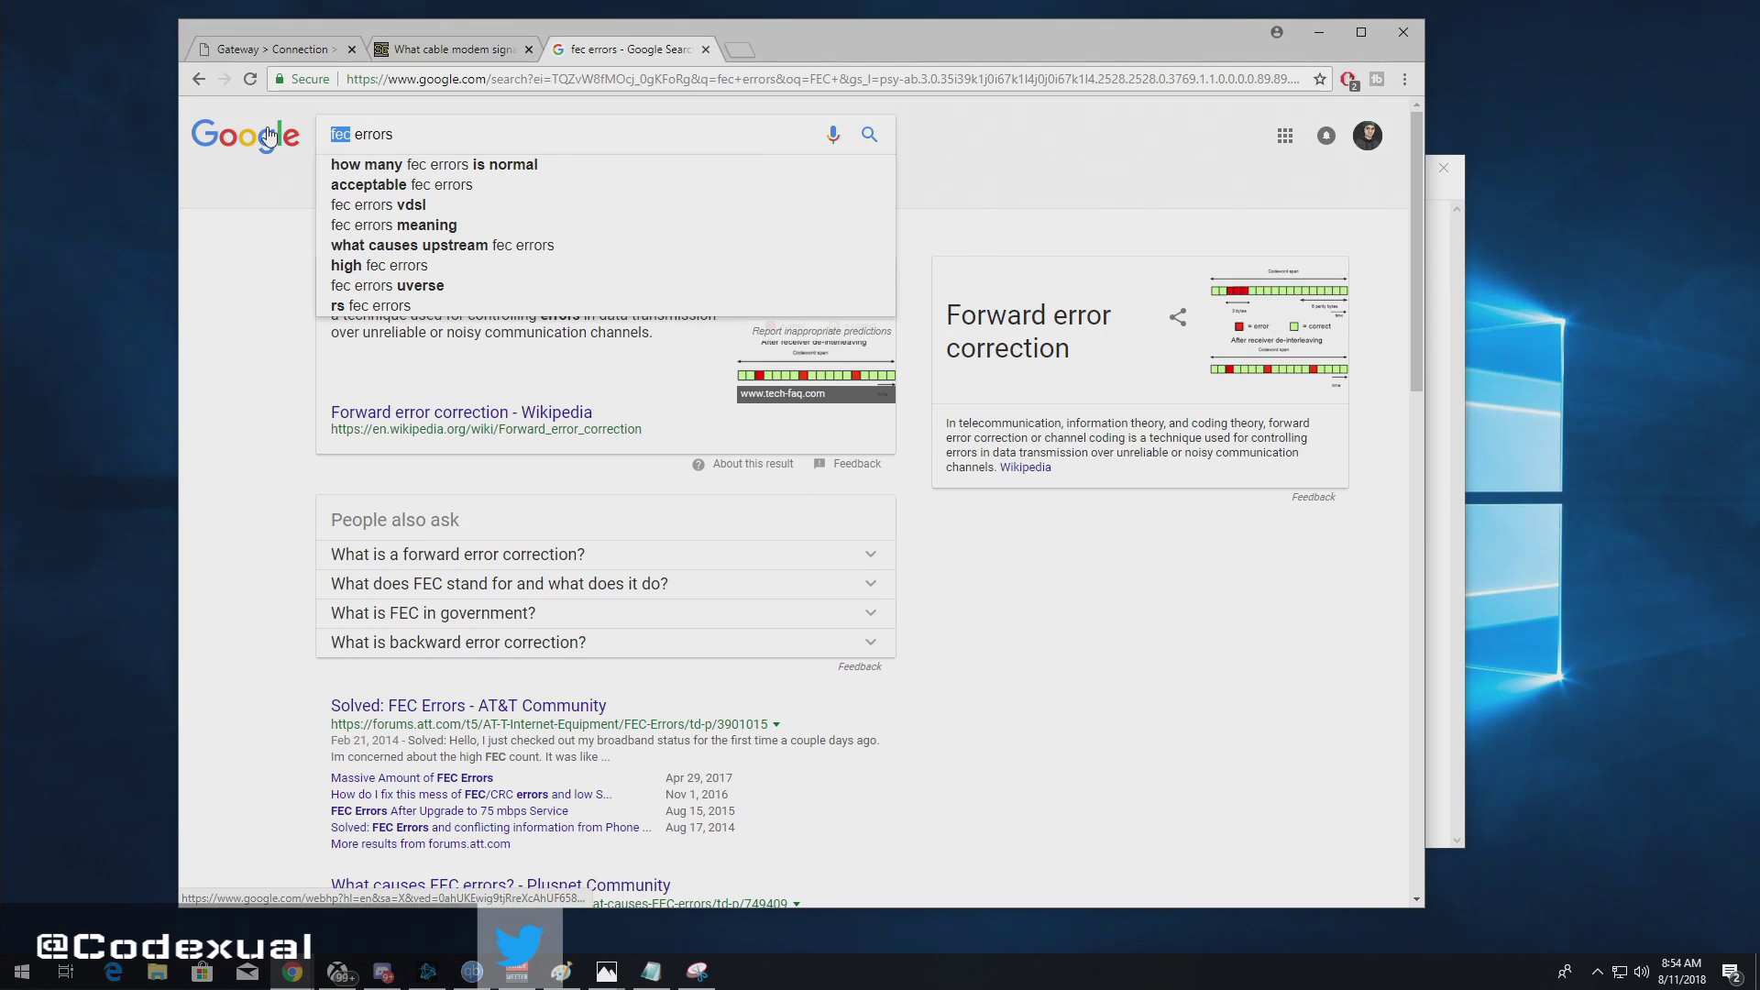
key(ctrl+v)
key(Return)
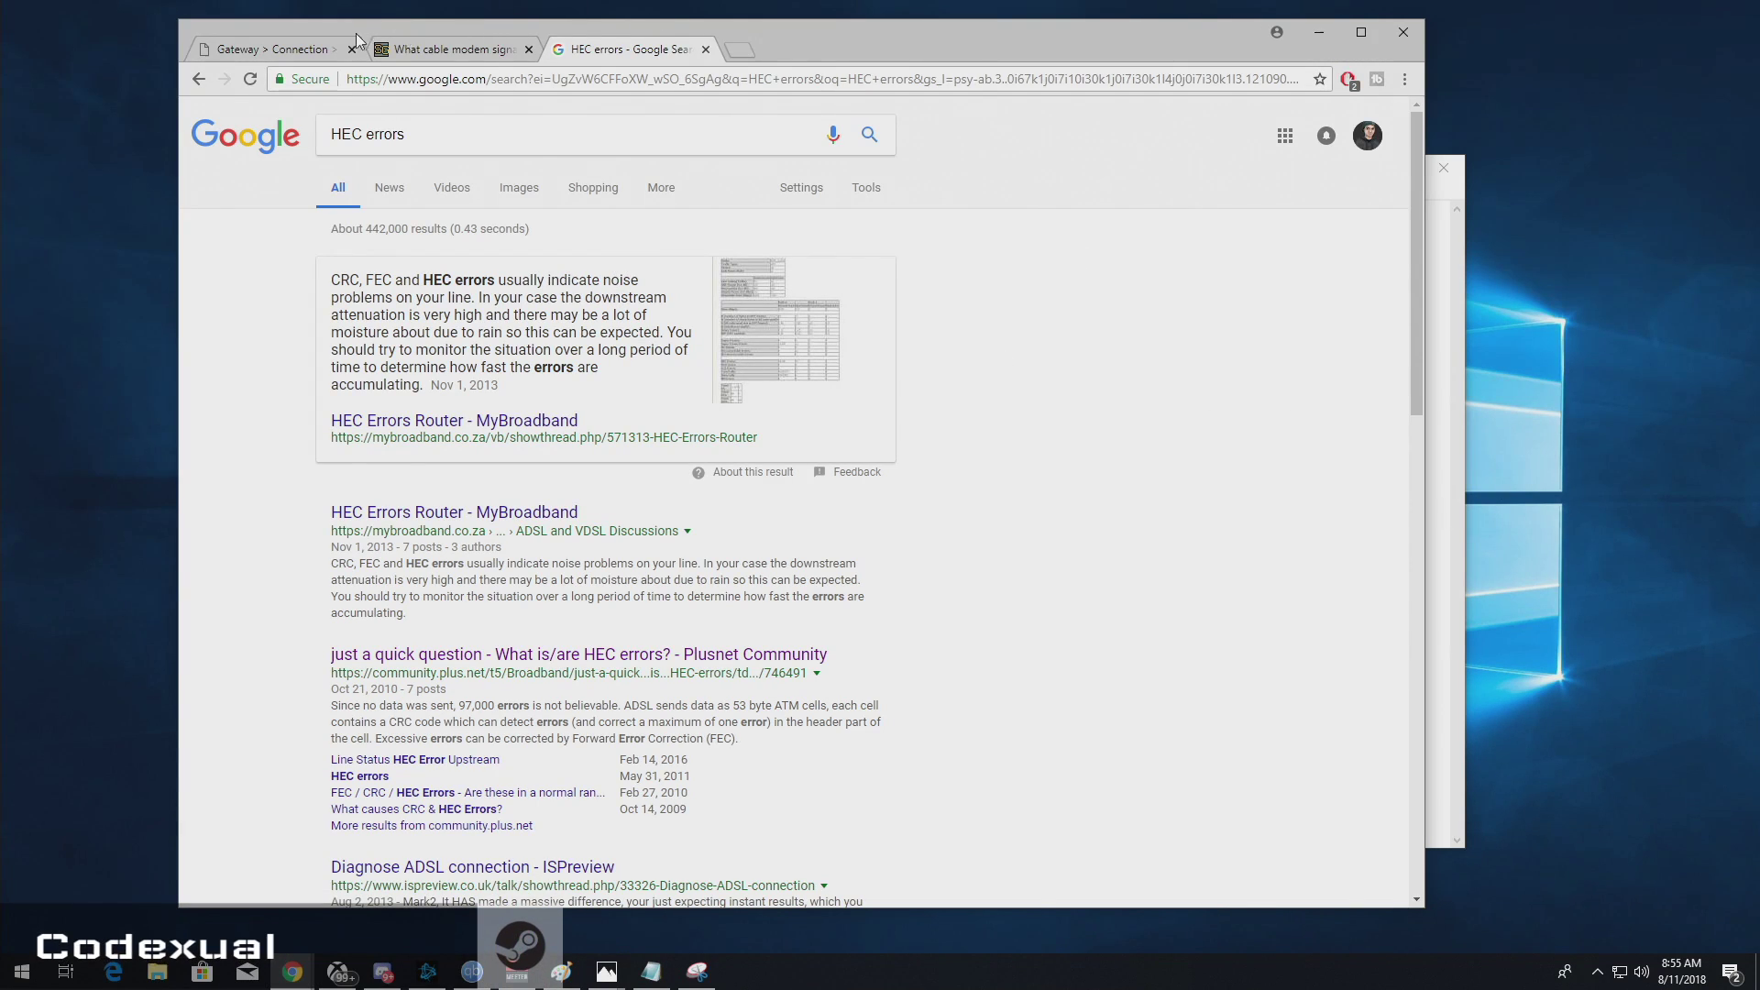
Step: On the Gateway Connection page, inspect the Correctable Codewords counts, such as 361517389 on channel 1
click(280, 46)
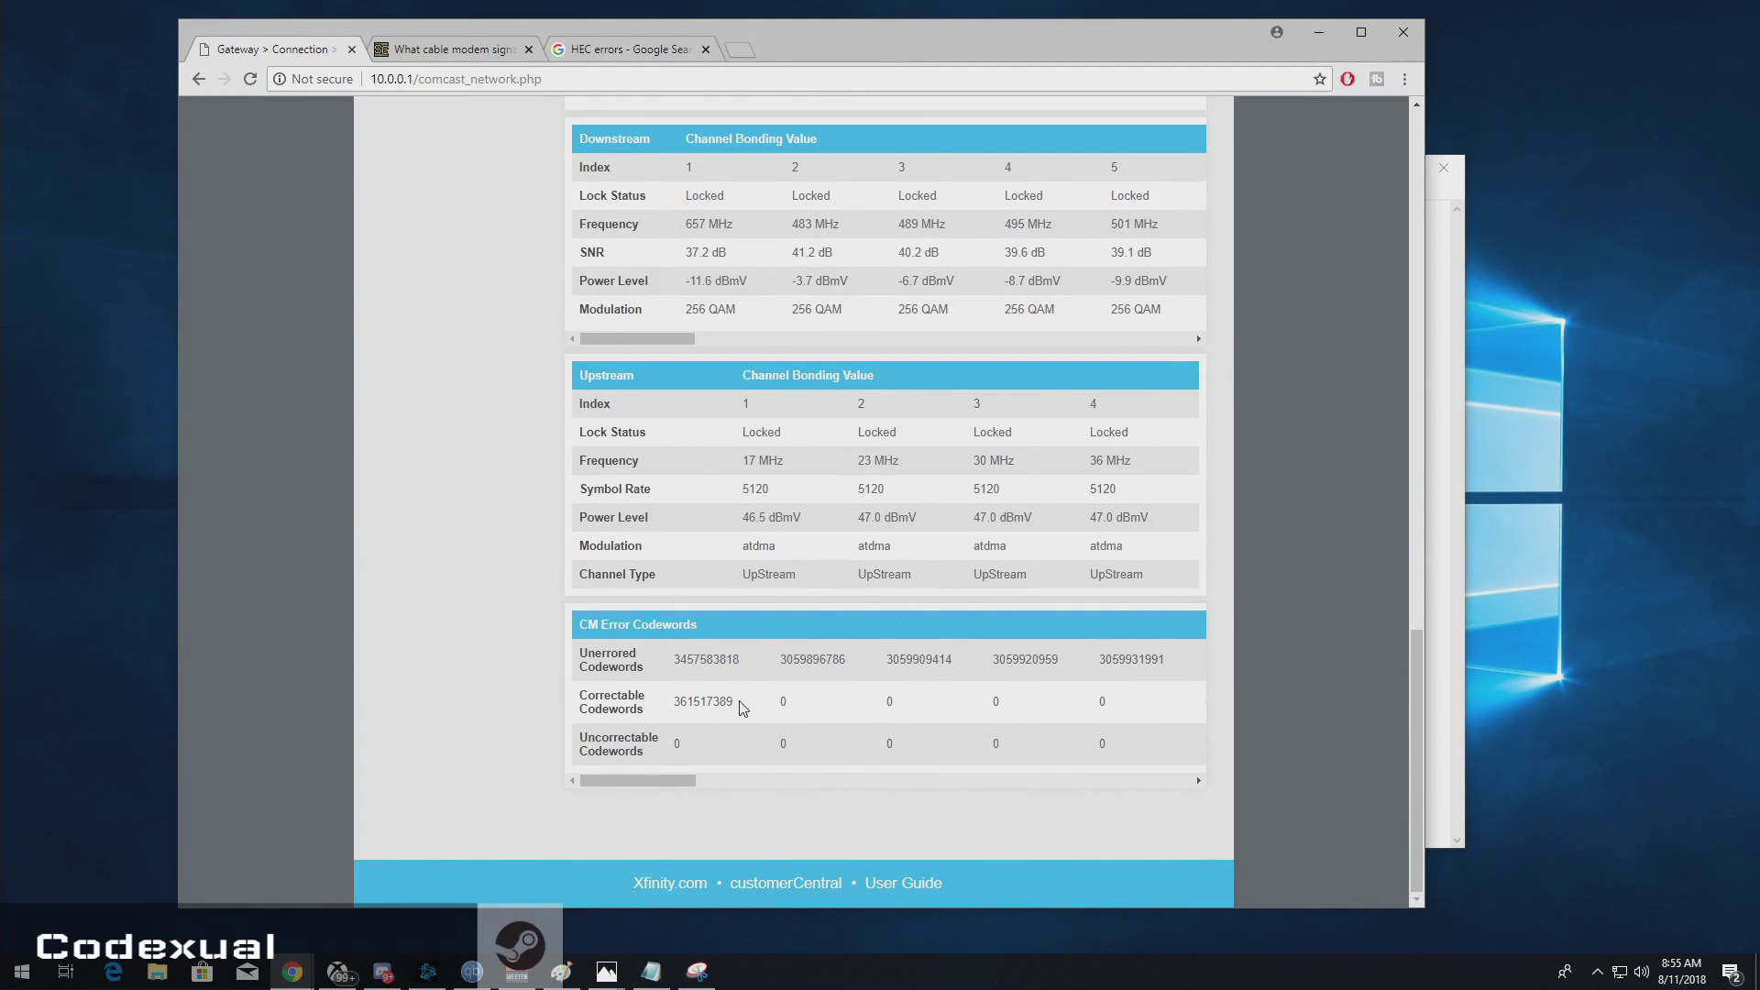
drag(736, 702, 676, 700)
drag(646, 770, 1173, 789)
click(994, 737)
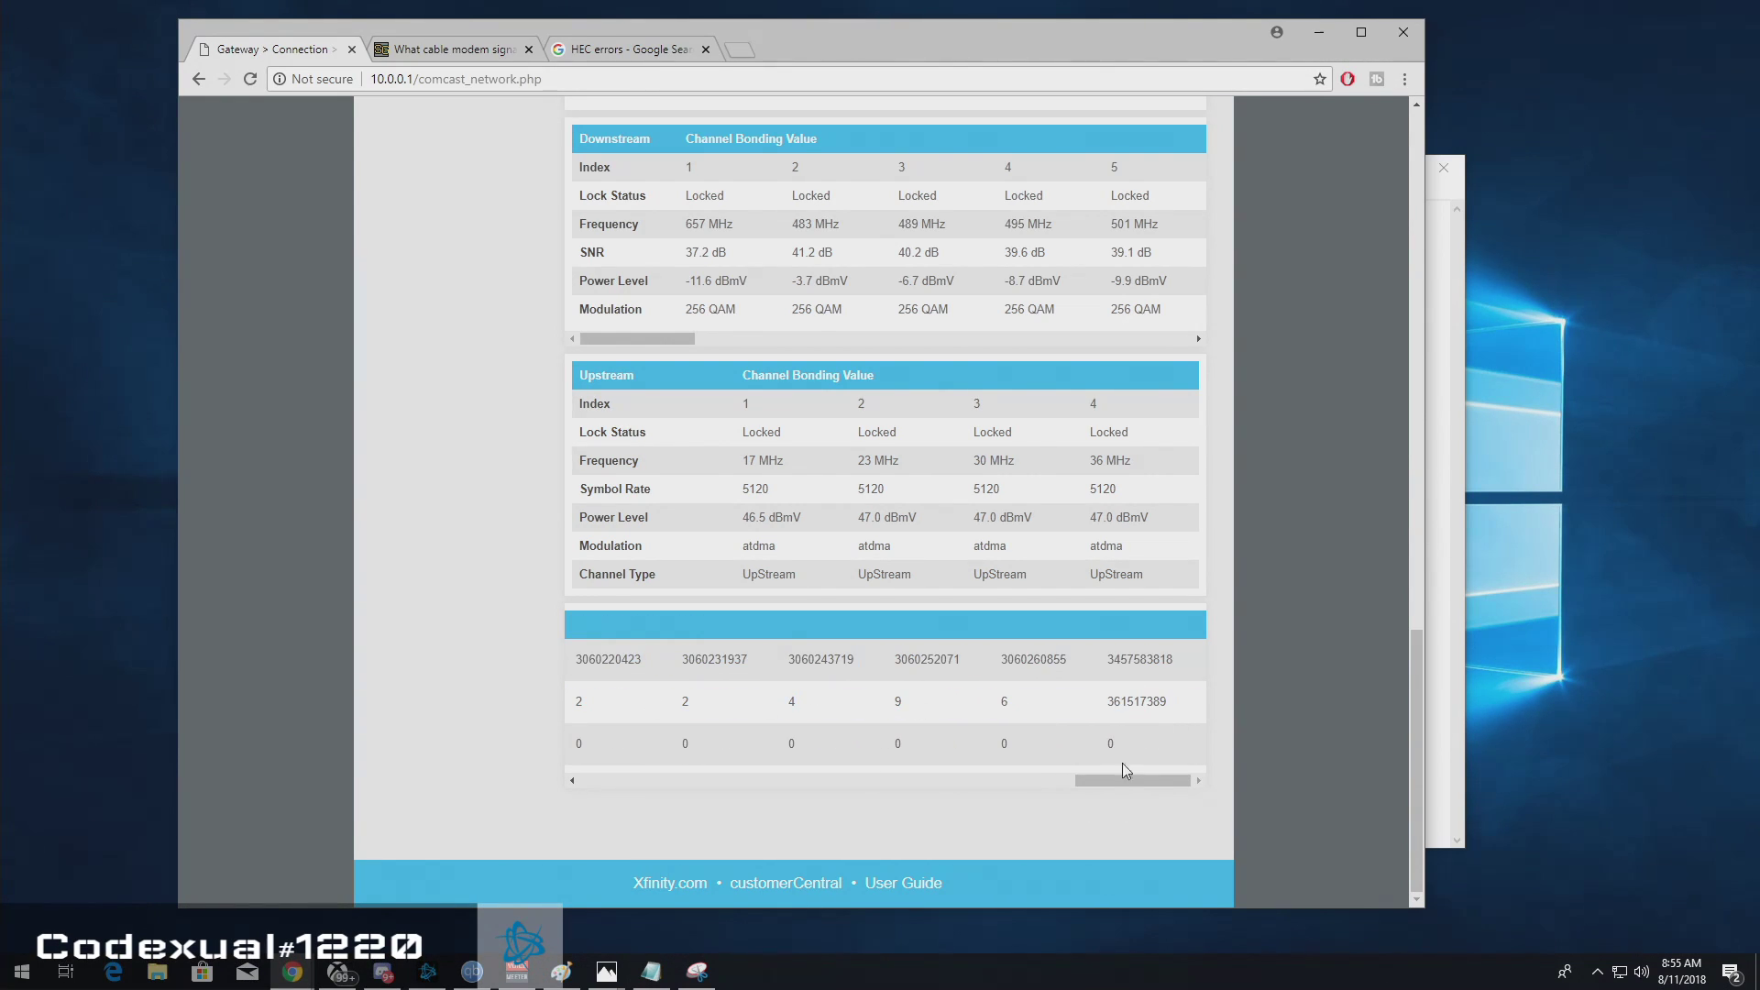
drag(1176, 708, 1109, 702)
drag(1133, 783, 588, 702)
double_click(726, 701)
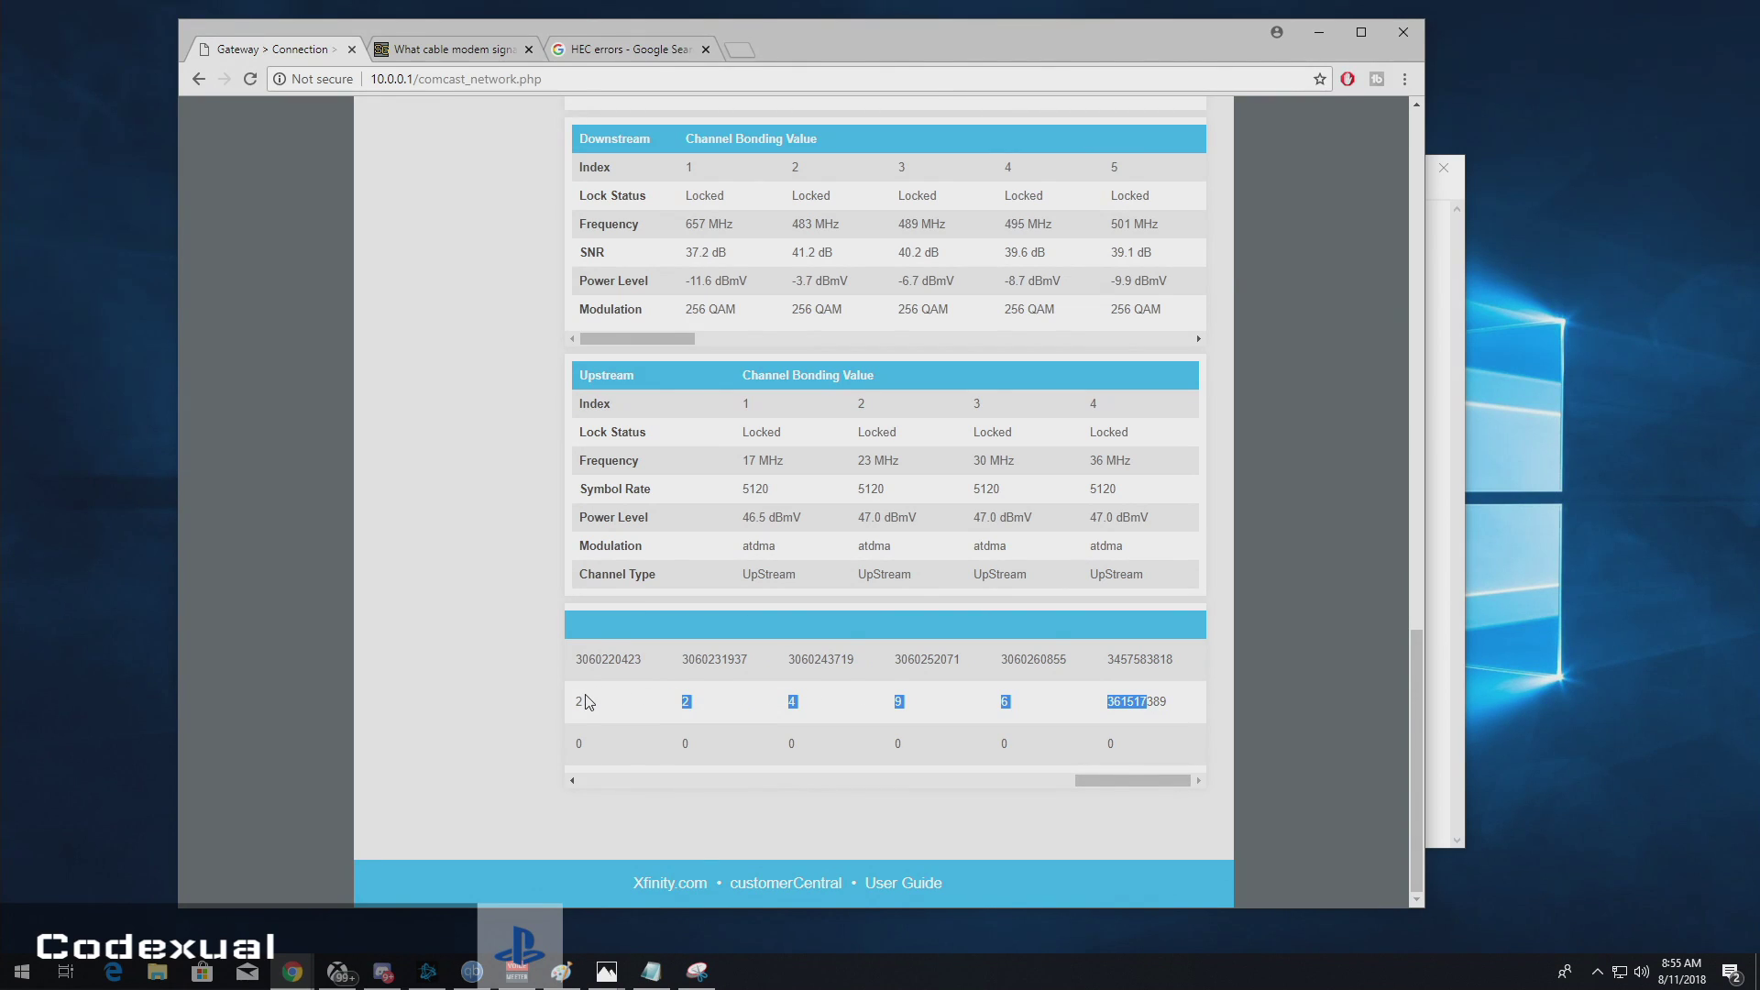
drag(1146, 780, 612, 748)
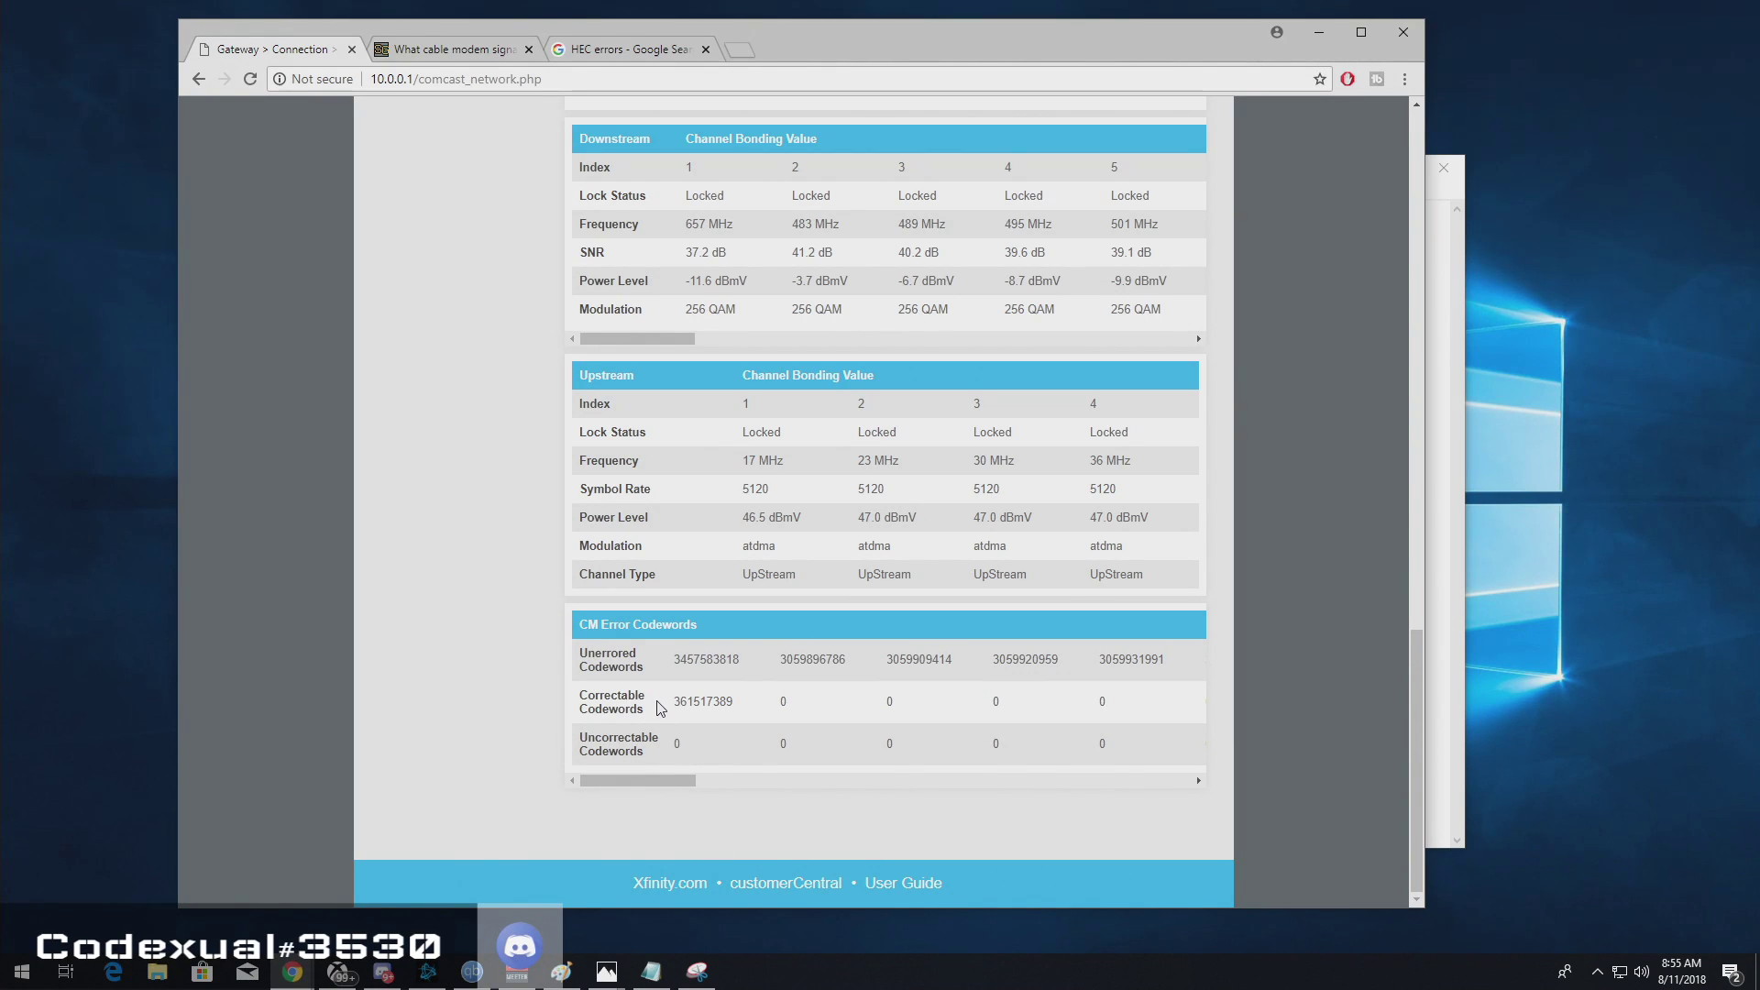
drag(762, 707, 1161, 710)
drag(589, 737, 669, 780)
Step: Highlight the CRC Errors note, then inspect the codewords table, including the 37 uncorrectable count
click(1443, 605)
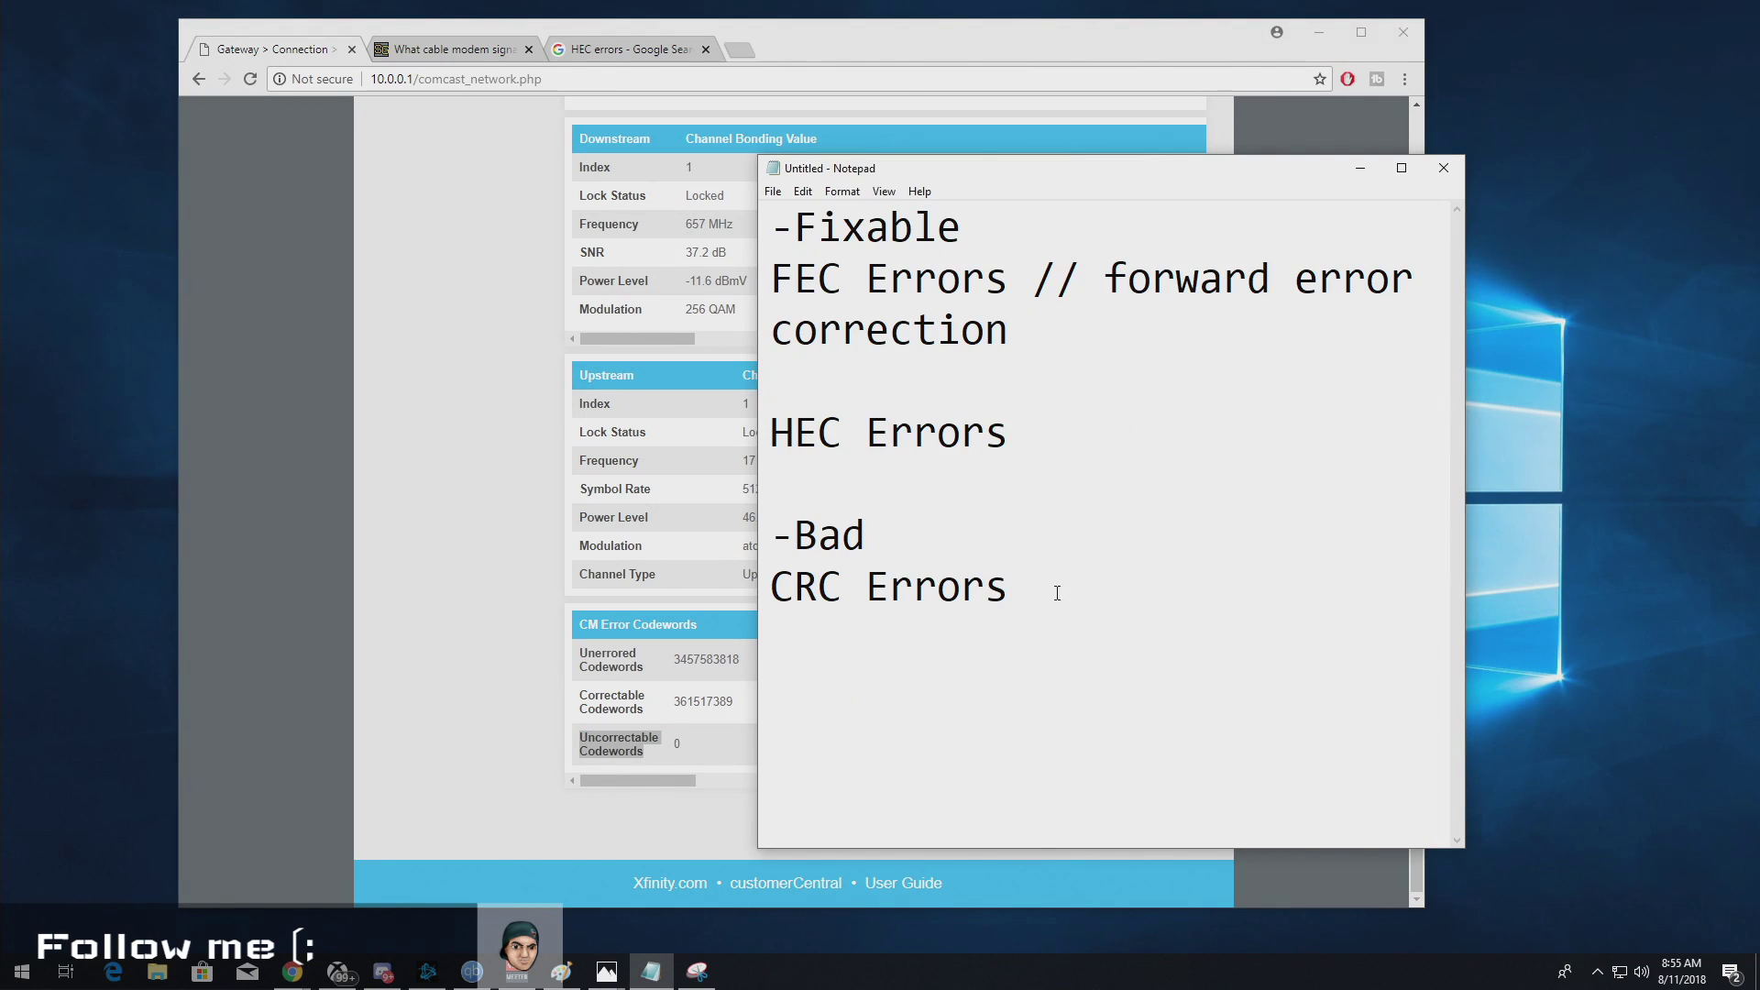
drag(1016, 601, 745, 601)
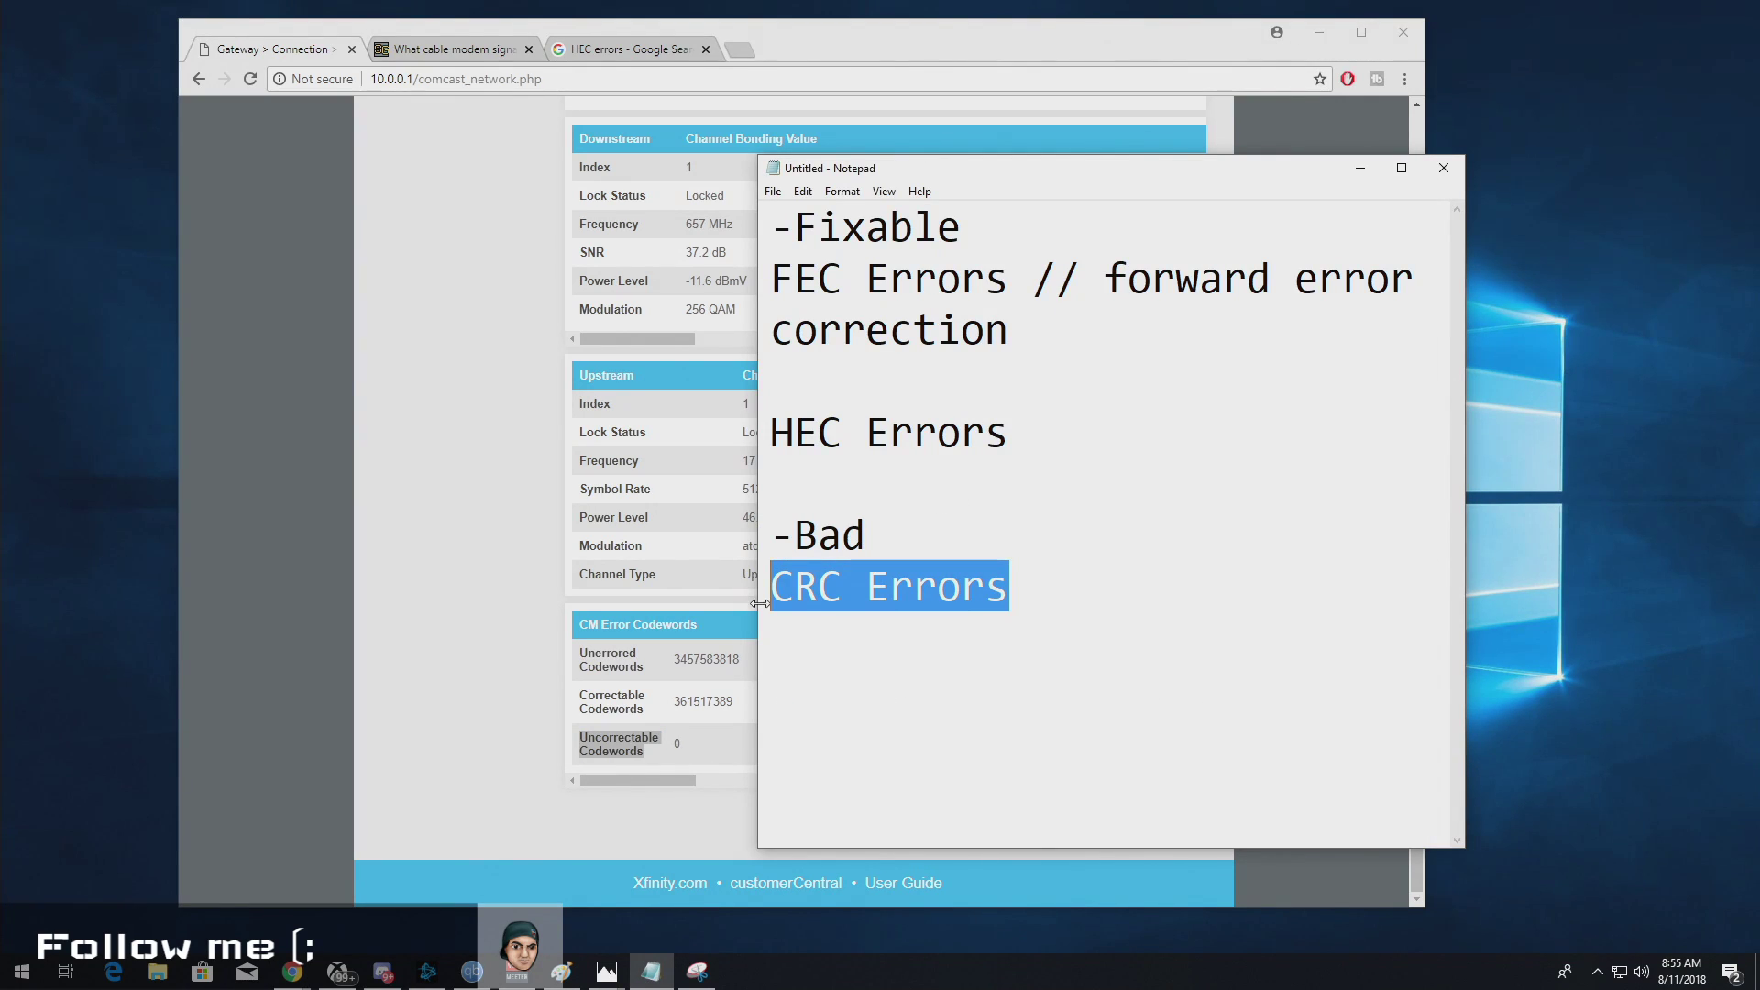
drag(641, 779, 1006, 803)
drag(963, 659, 887, 665)
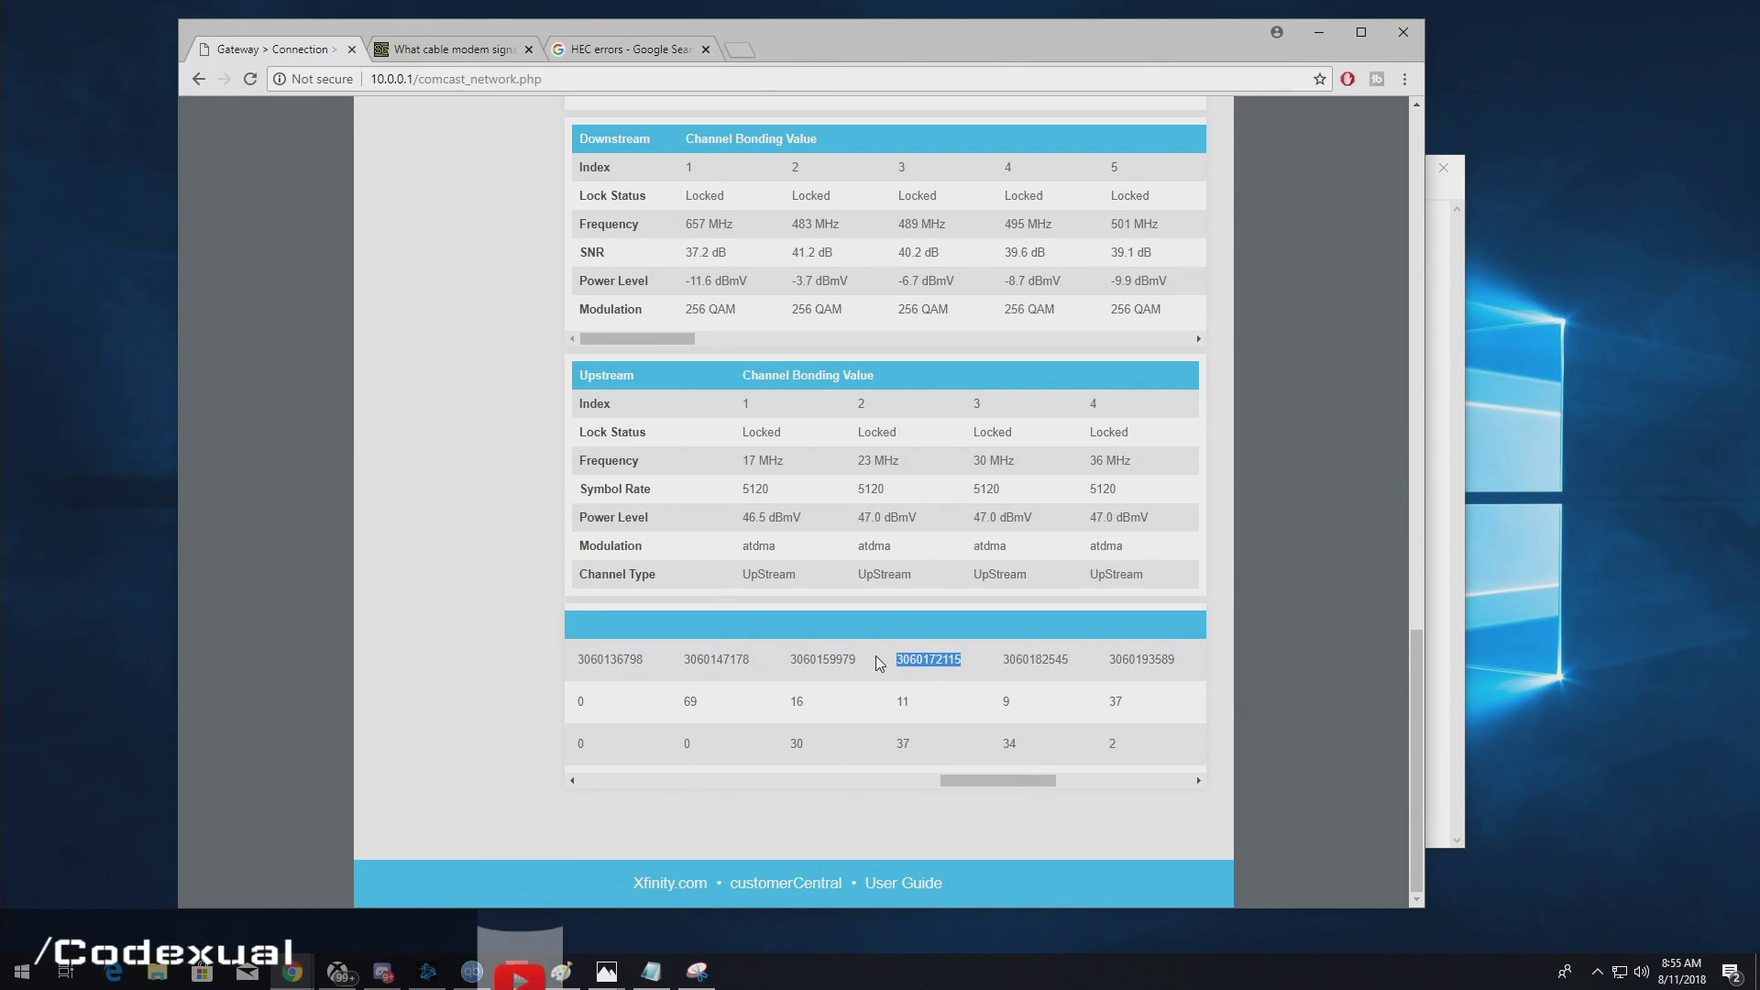
drag(926, 743, 863, 744)
drag(959, 777, 581, 766)
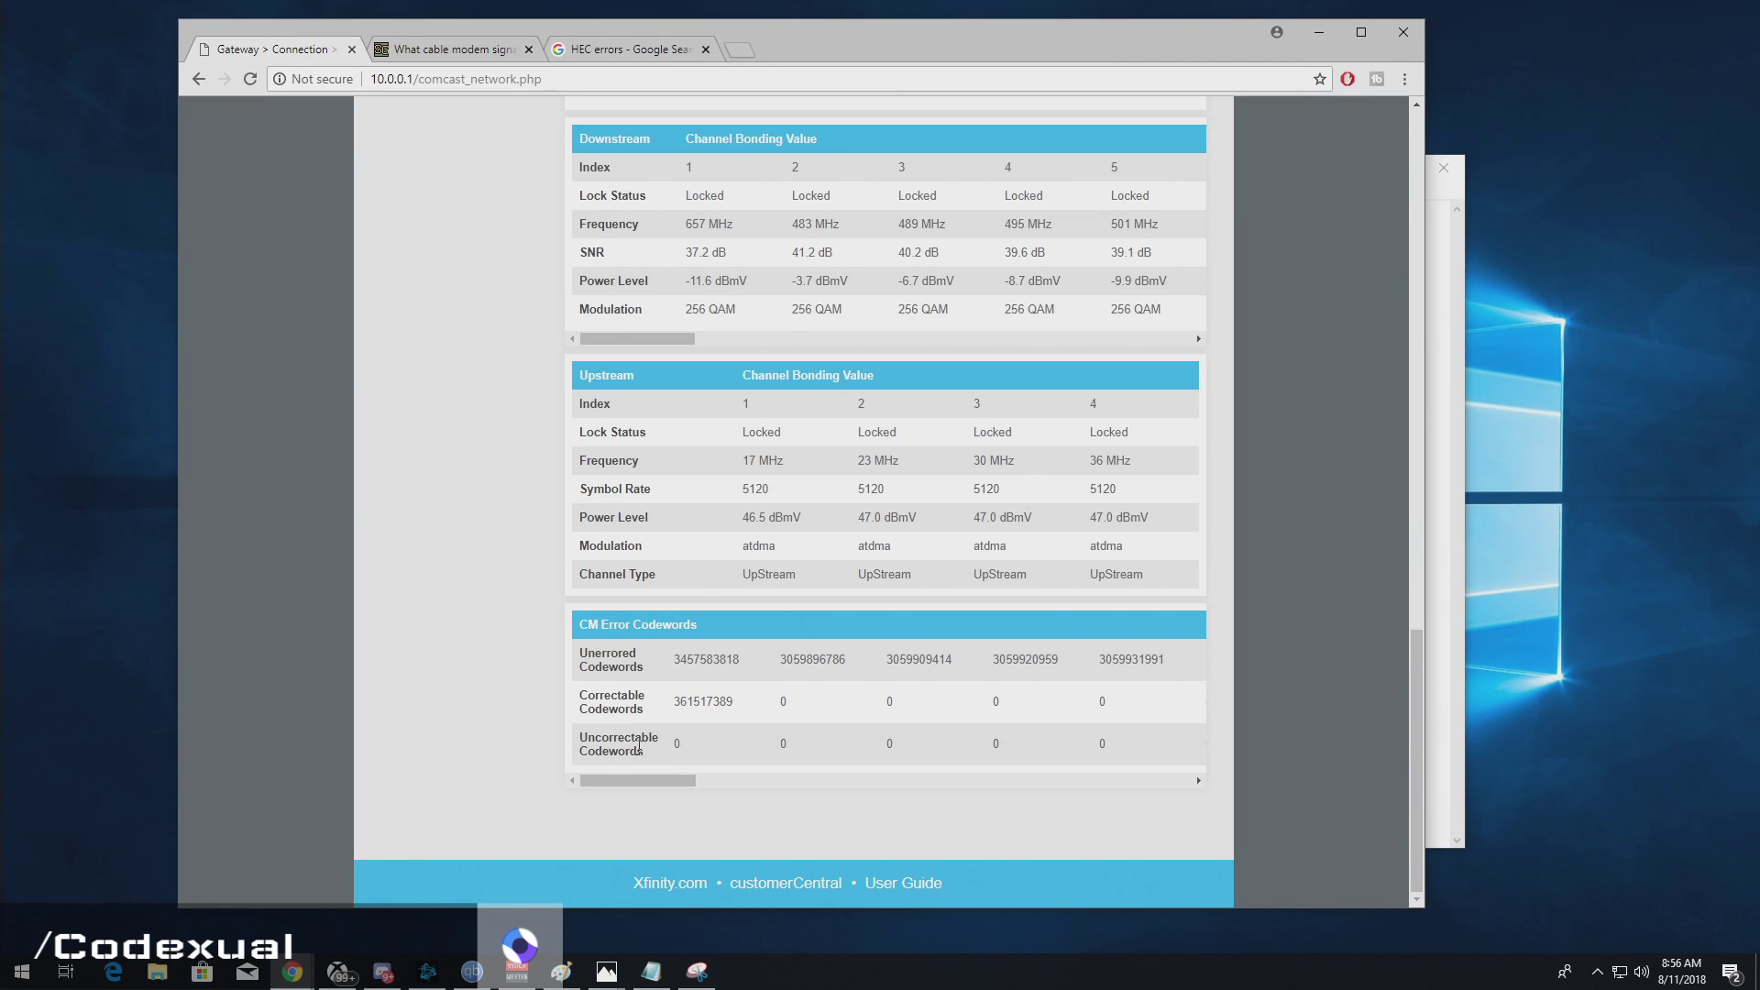
double_click(678, 744)
mouse_move(680, 775)
mouse_down()
mouse_move(746, 775)
mouse_move(650, 775)
mouse_up()
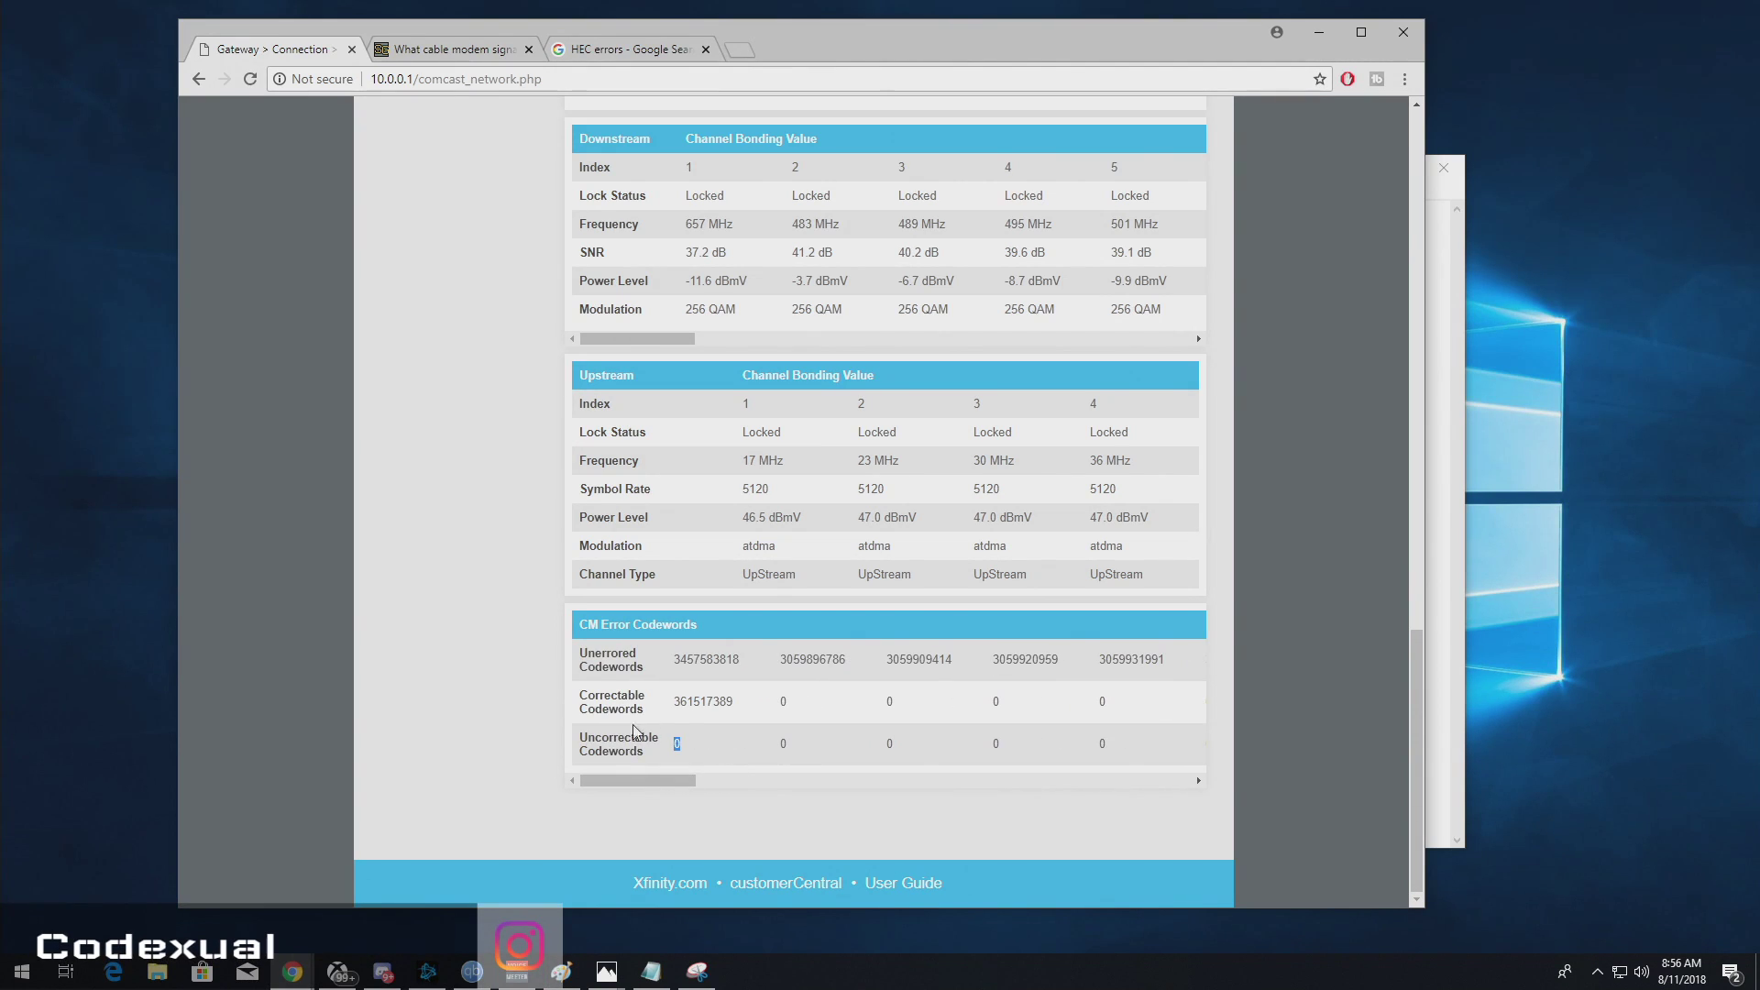
click(760, 753)
drag(599, 624, 745, 747)
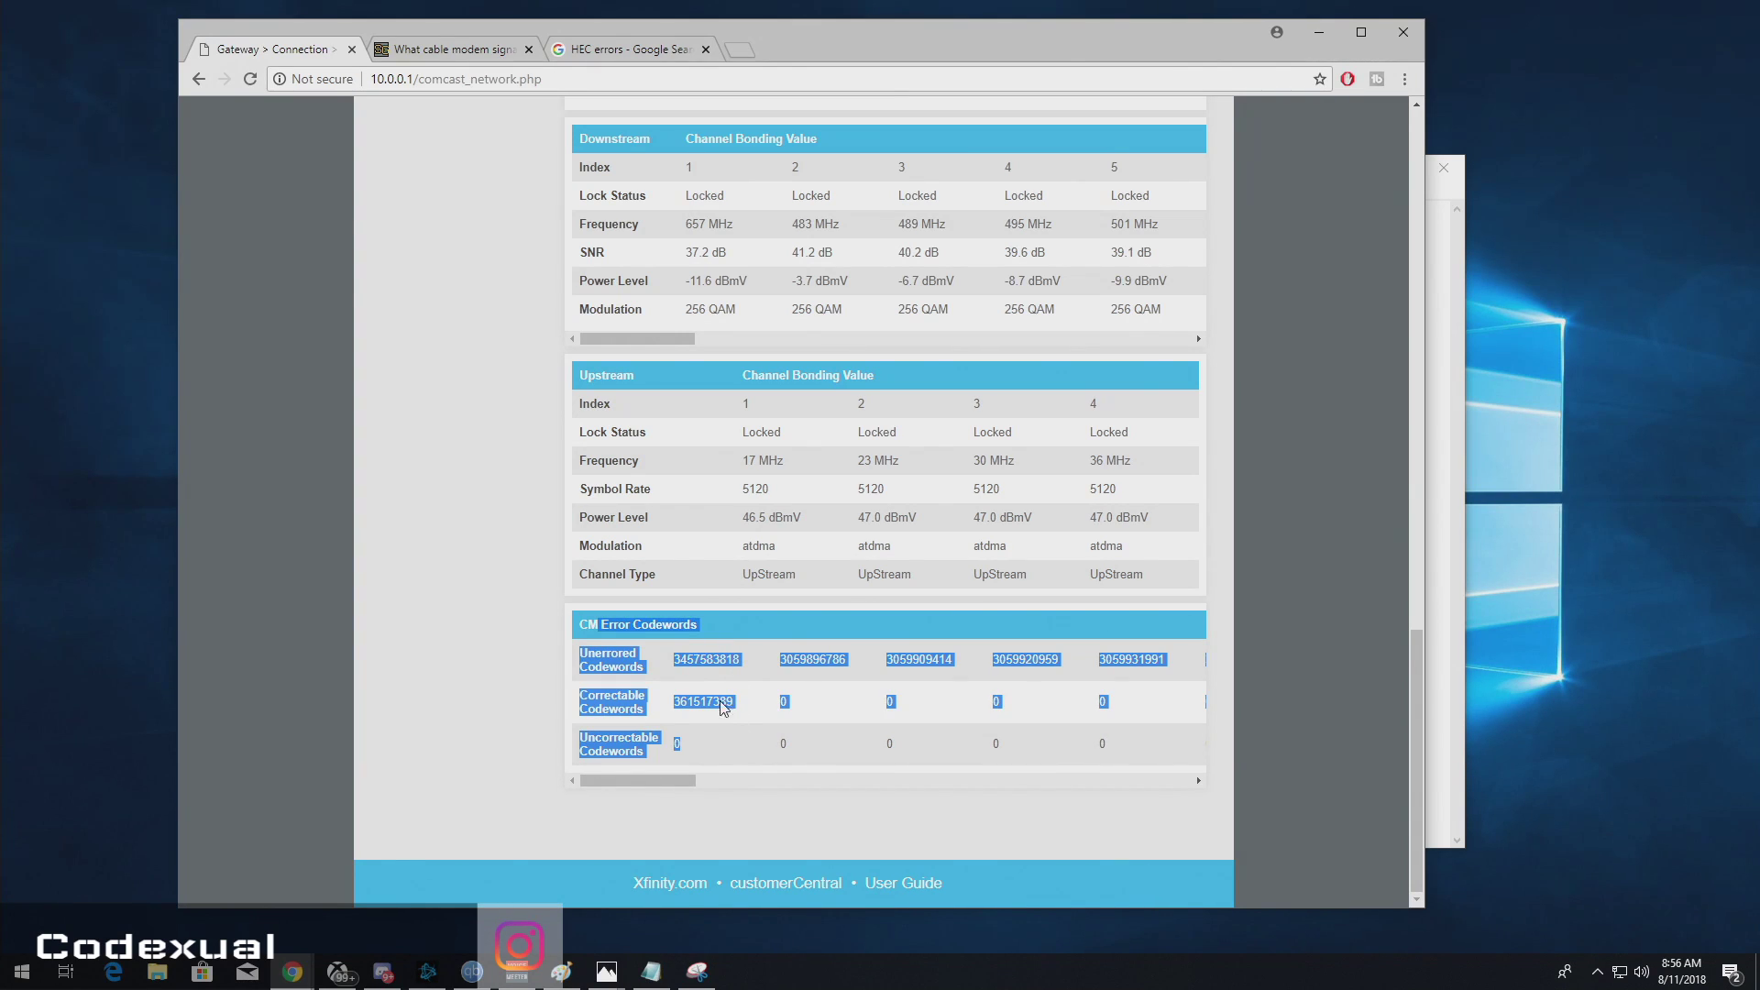
drag(587, 223, 711, 310)
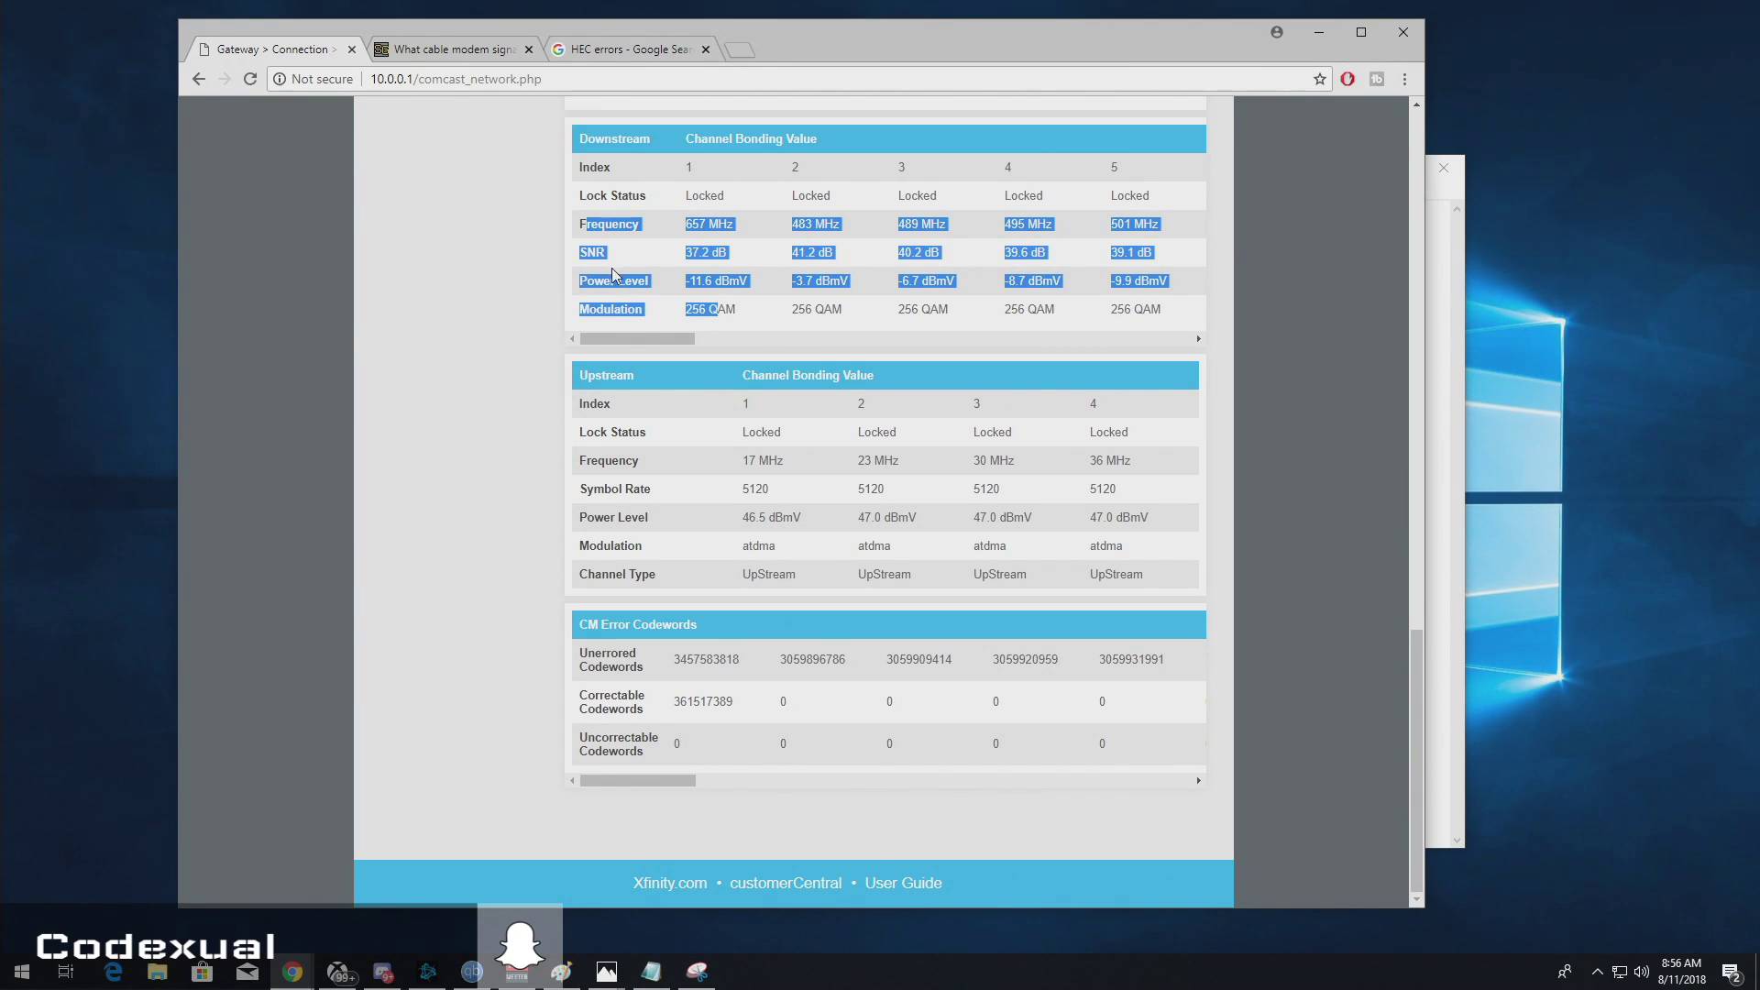
click(635, 523)
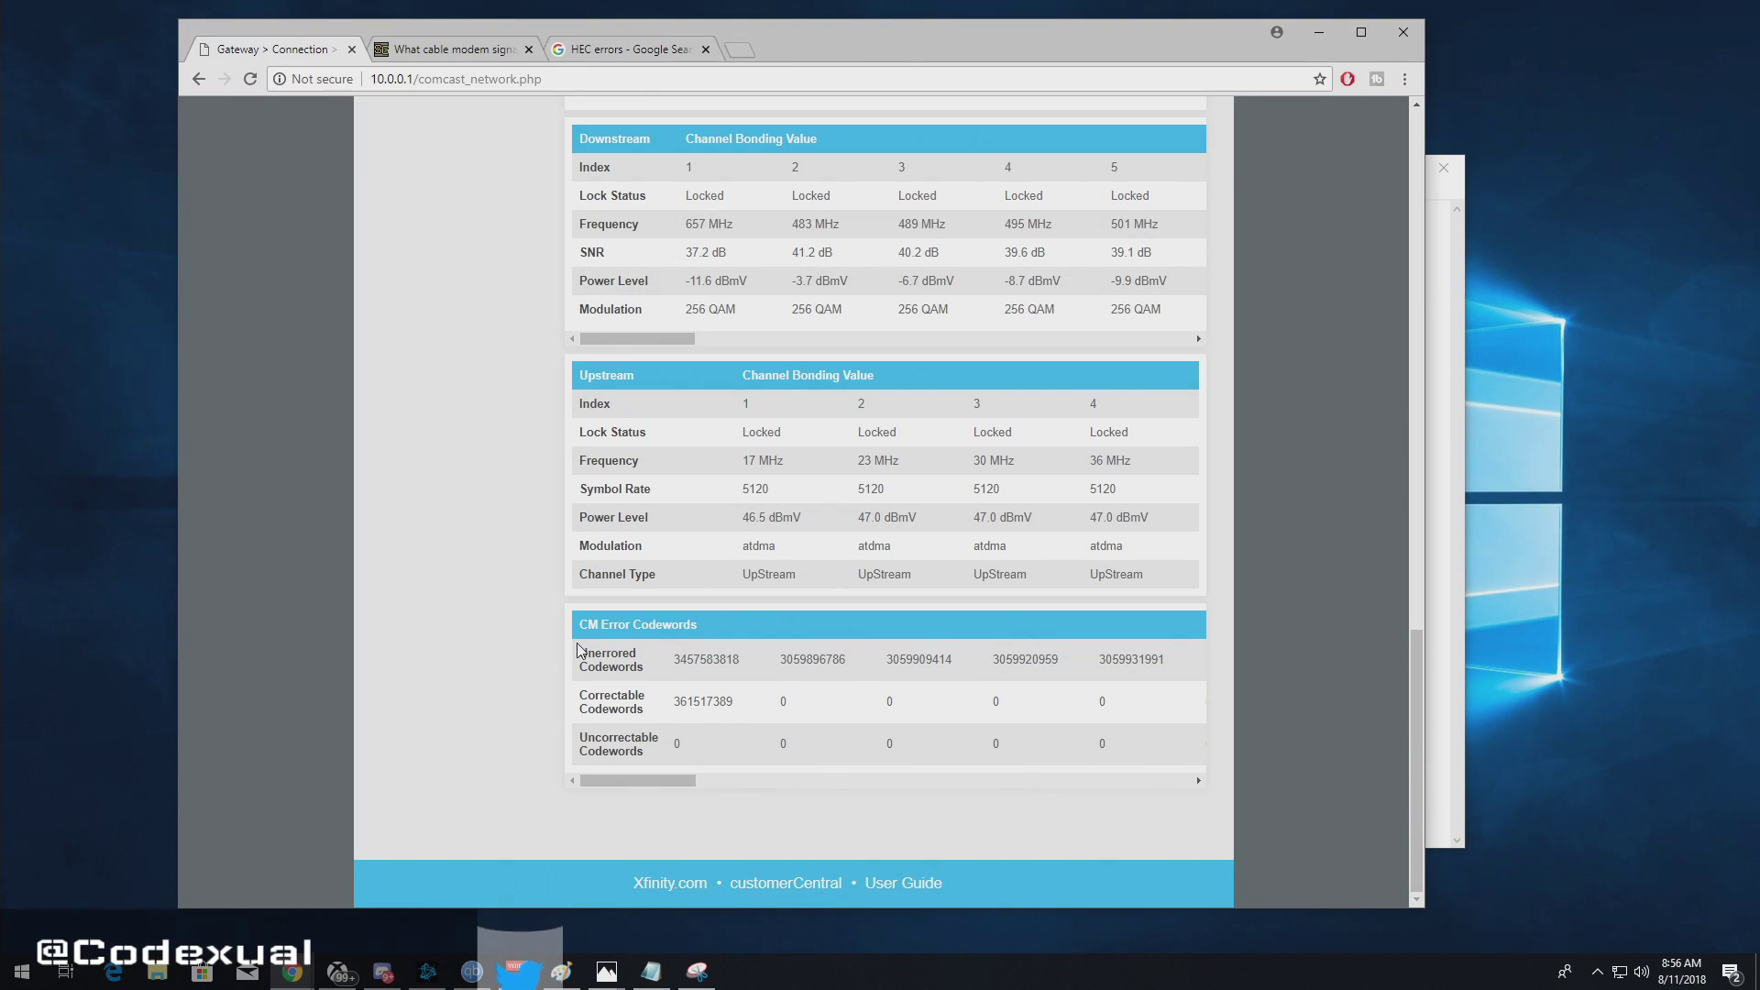
drag(580, 654, 692, 746)
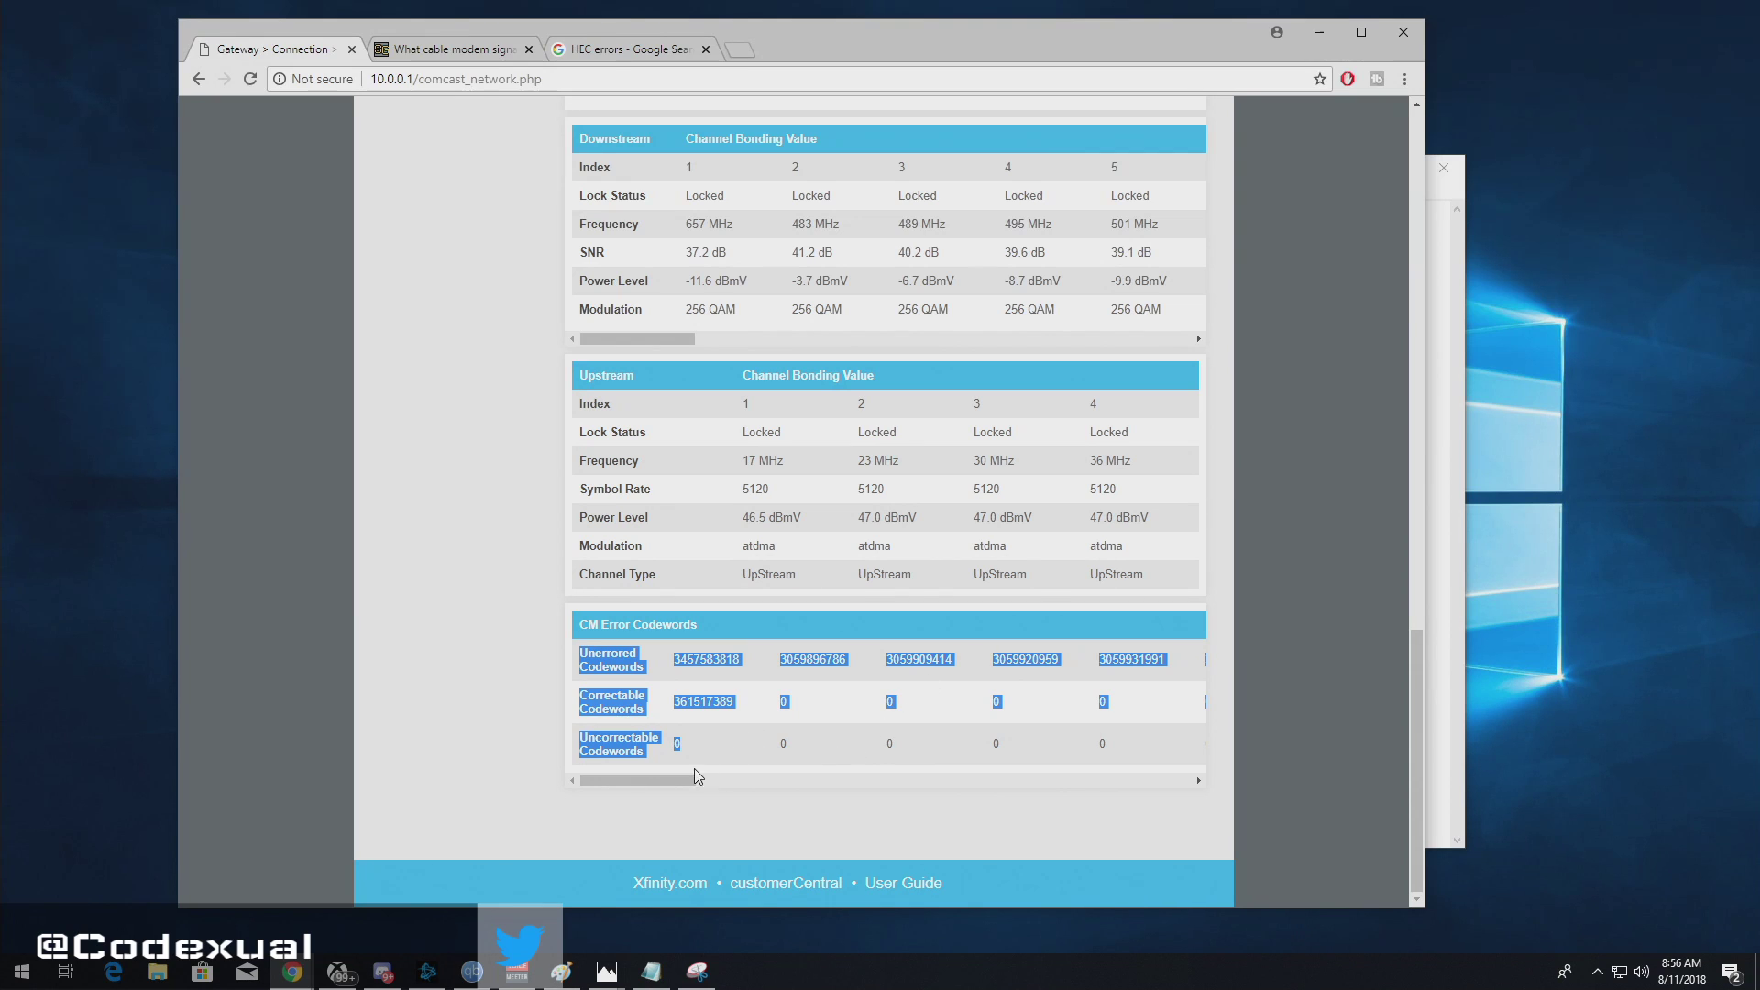
mouse_move(673, 778)
mouse_down()
mouse_move(911, 778)
mouse_move(740, 793)
mouse_move(641, 774)
mouse_up()
drag(649, 710, 575, 647)
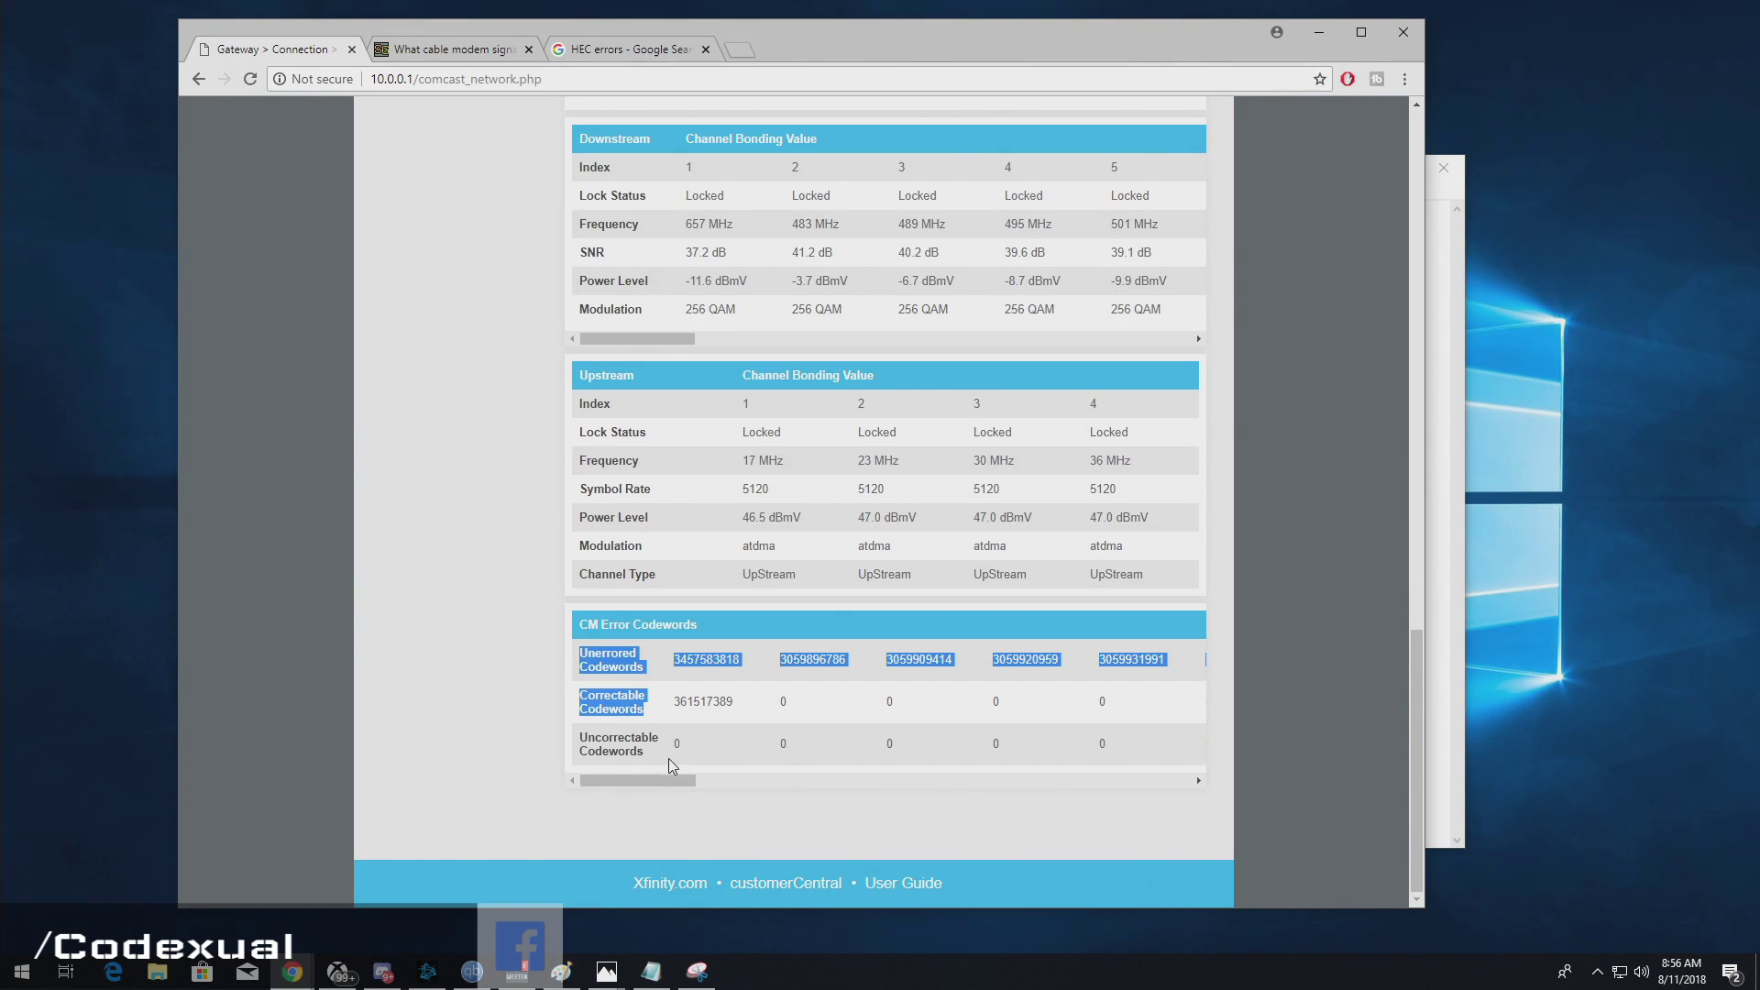
drag(583, 739, 652, 756)
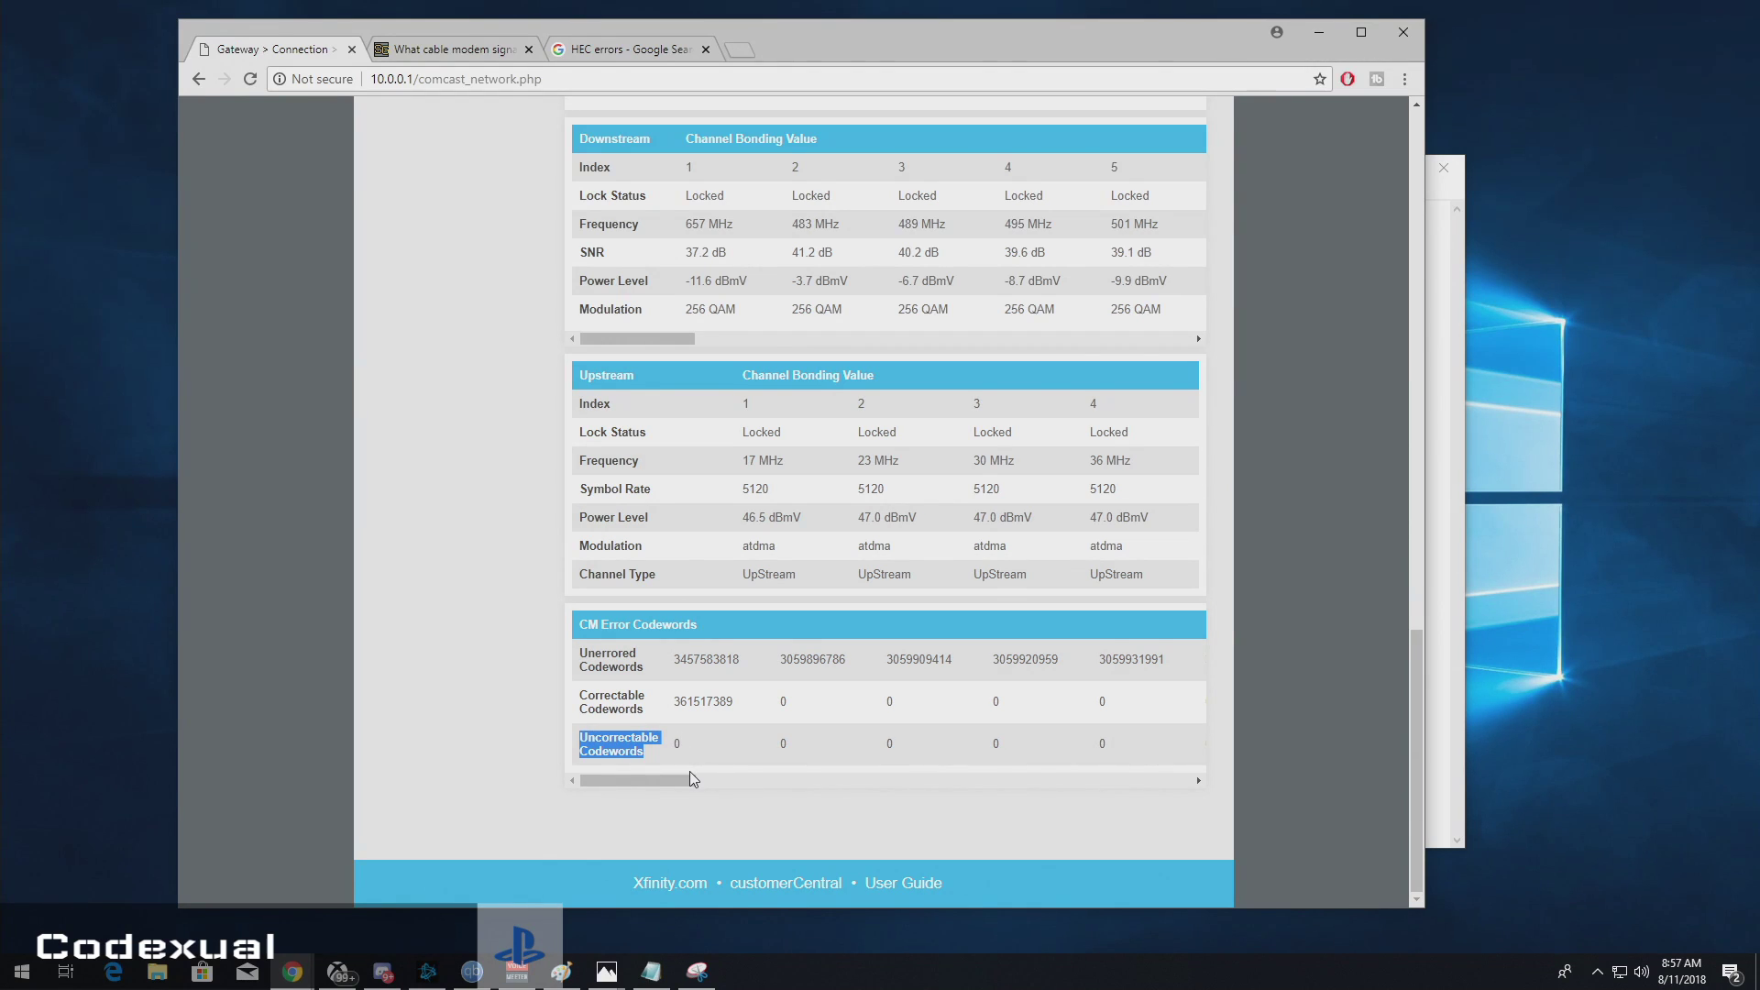
drag(689, 777, 596, 786)
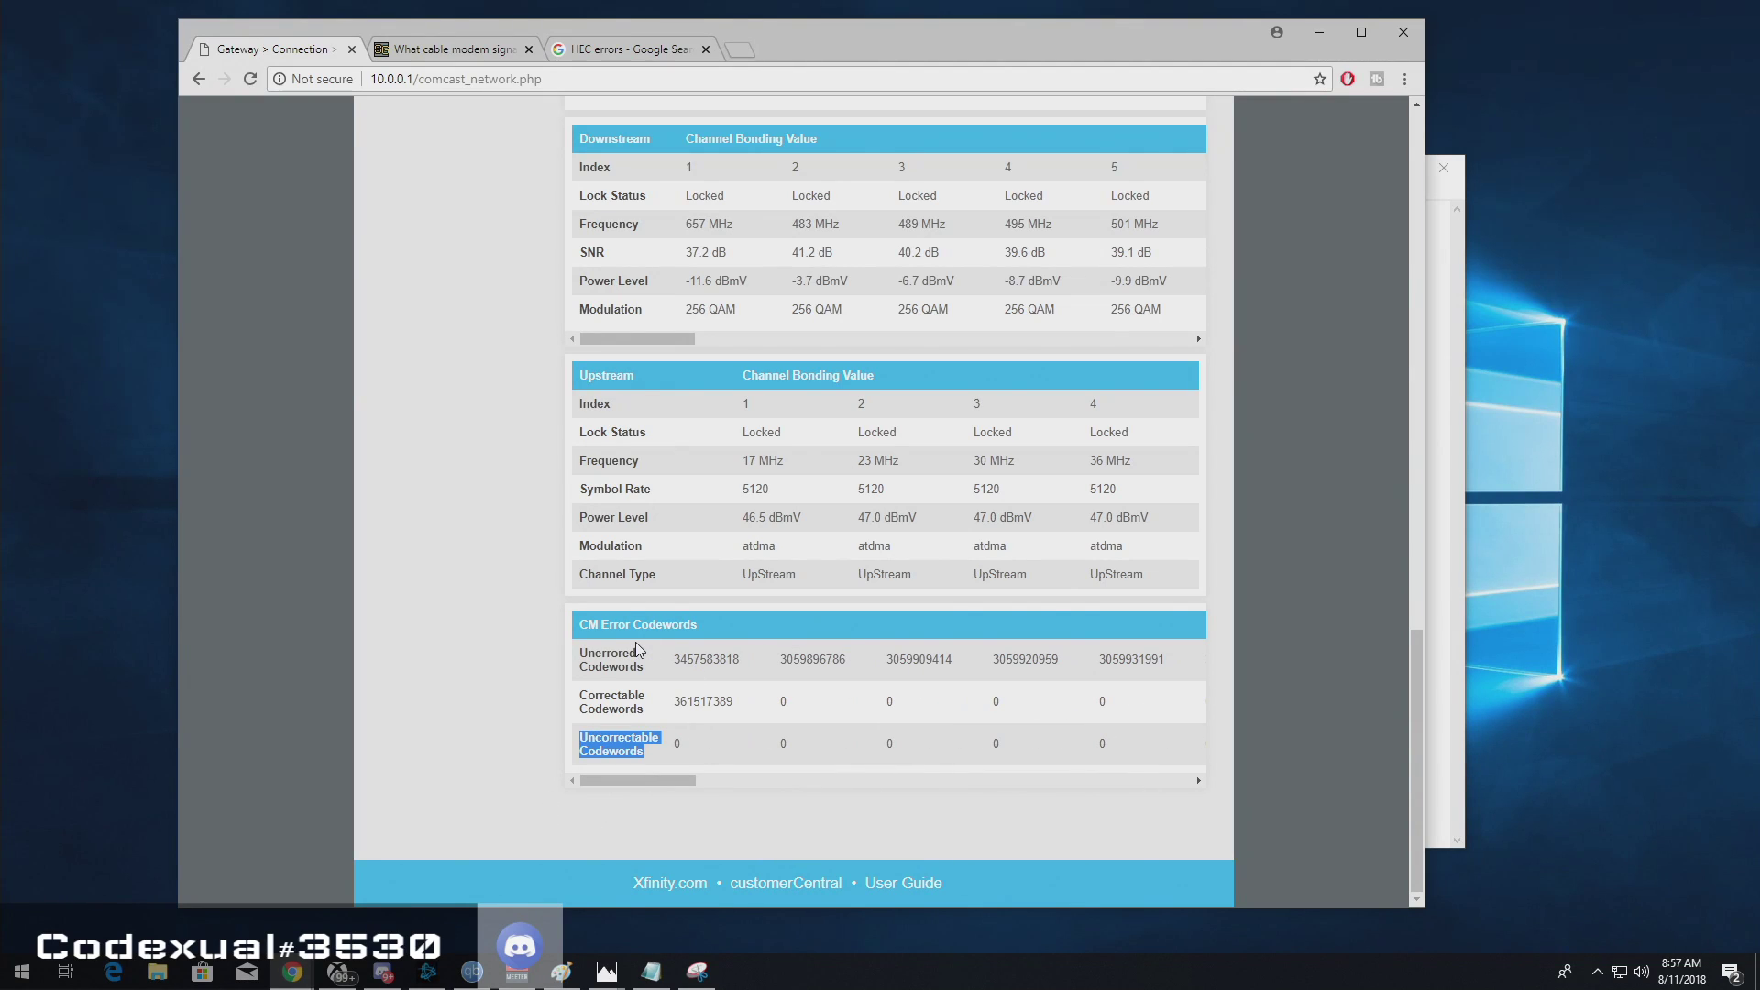